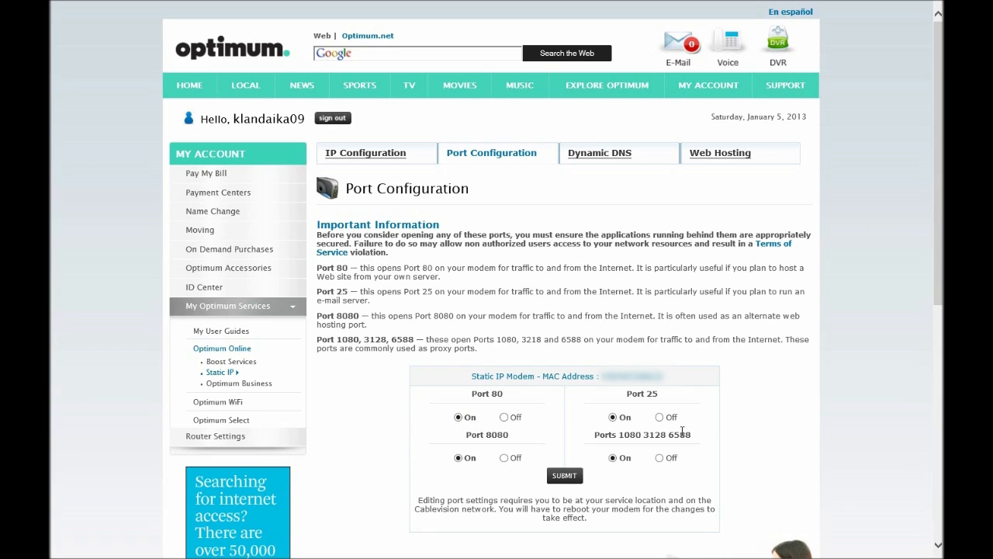
Step: Switch Port 25 off and back on in the modem's port configuration
left_click(660, 417)
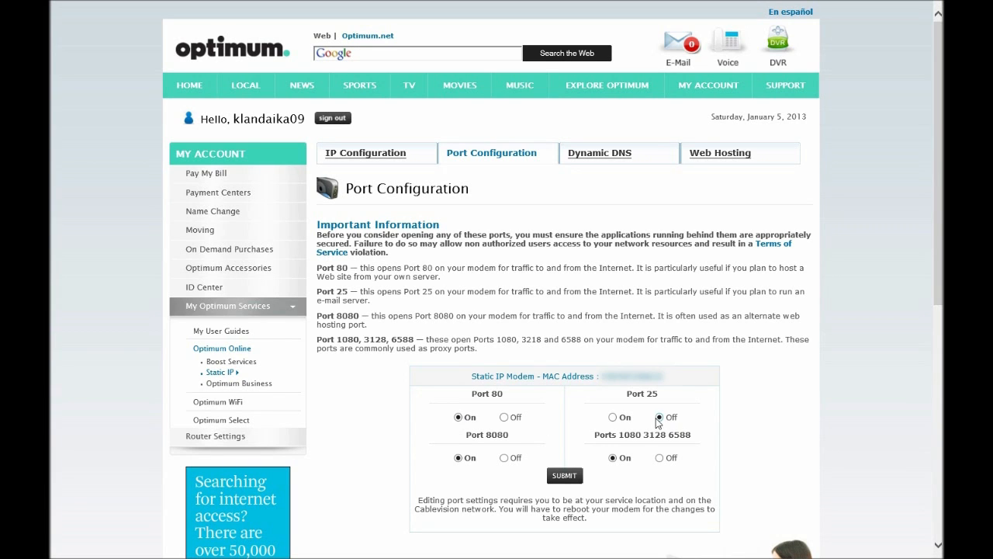
left_click(613, 417)
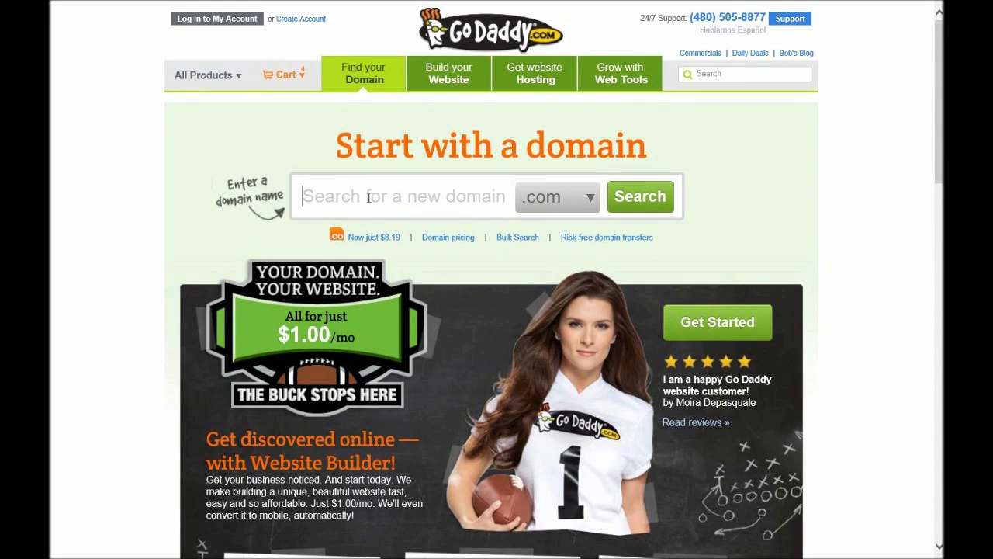
Step: Search GoDaddy for the domain mydomain.com and check its availability and the prices of the suggested variations
type("mydomain")
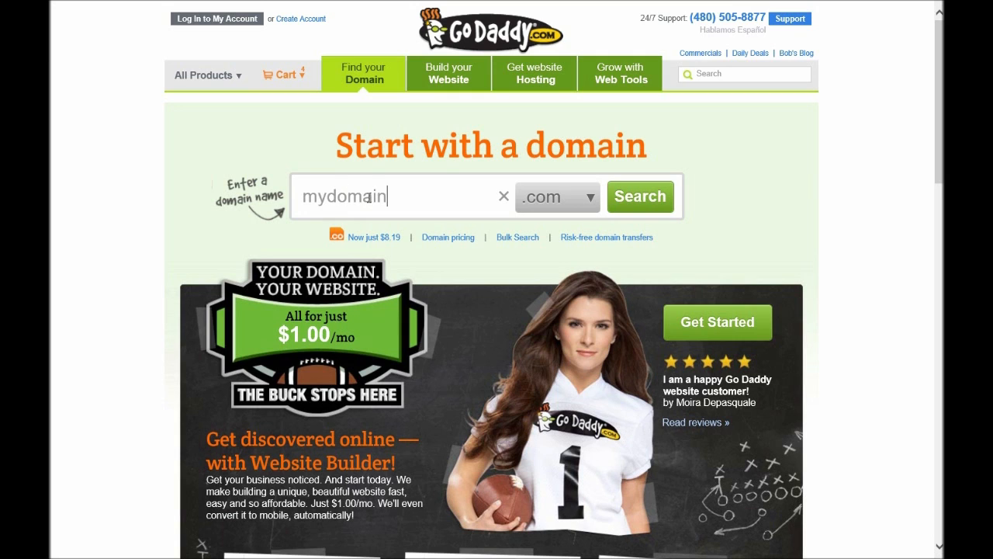
key("Return")
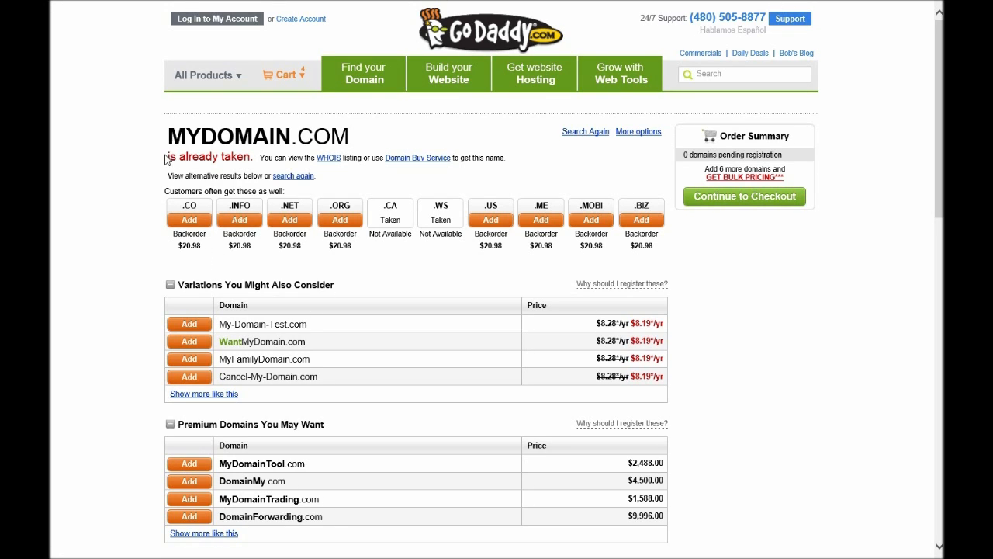
left_click_drag(169, 156, 250, 157)
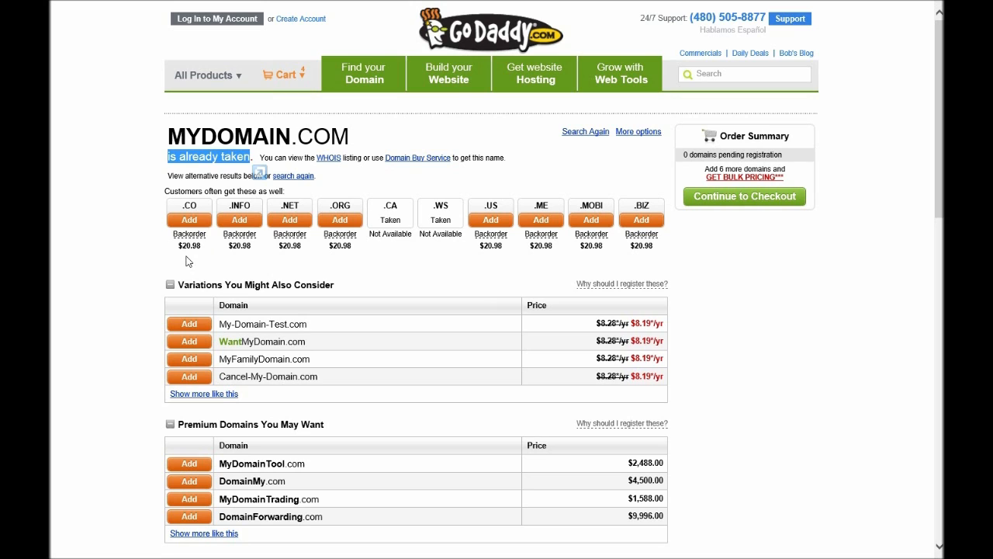
left_click(275, 263)
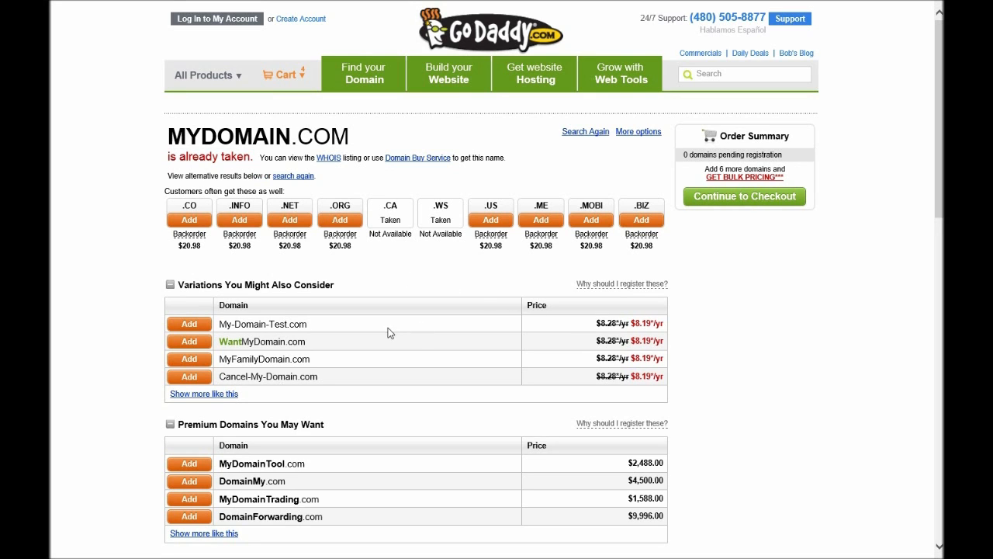
left_click_drag(635, 323, 679, 326)
left_click(651, 343)
triple_click(648, 341)
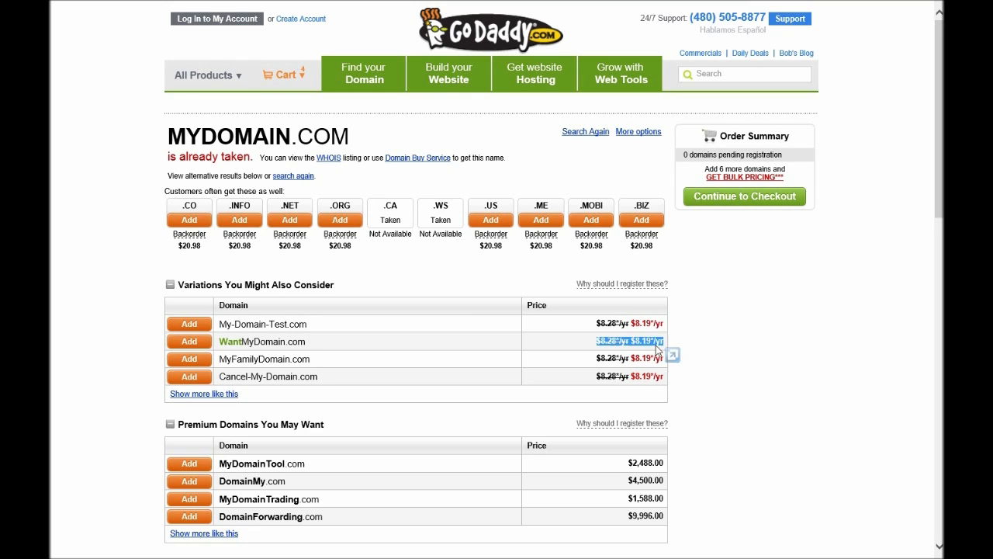
left_click(710, 342)
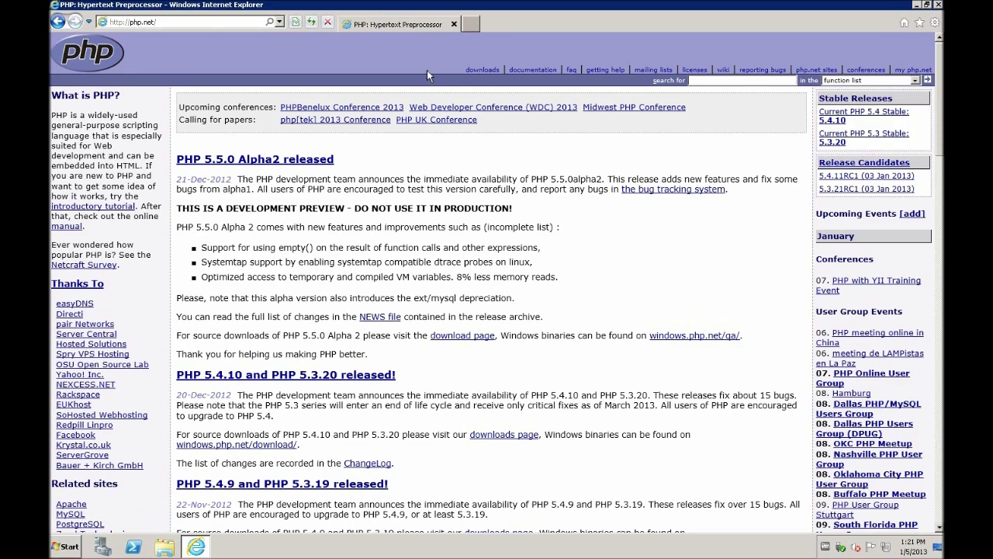
Step: Open the PHP 5.4.10 Windows binaries page and both Microsoft 2008 C++ Runtime pages (x86 and x64) in new tabs
left_click(484, 70)
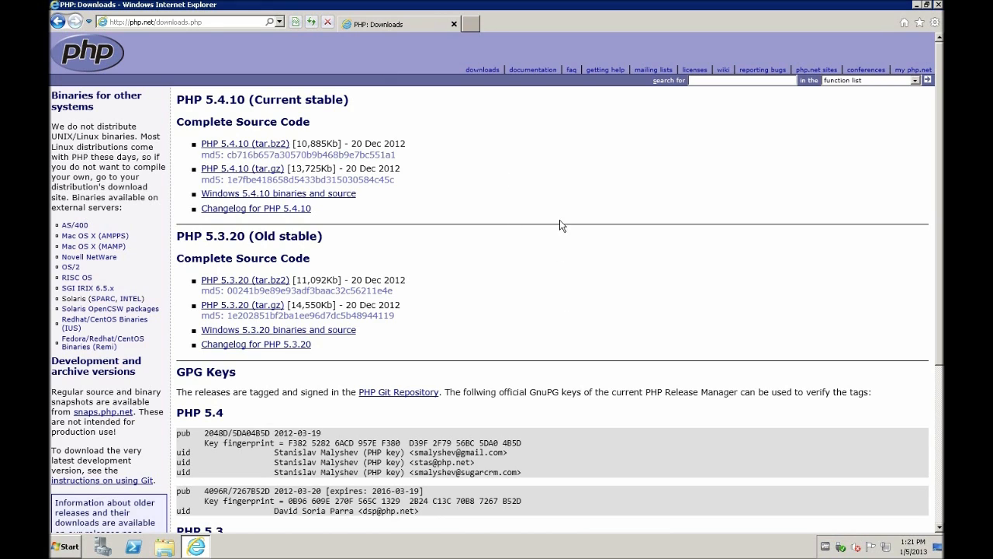
left_click(225, 200)
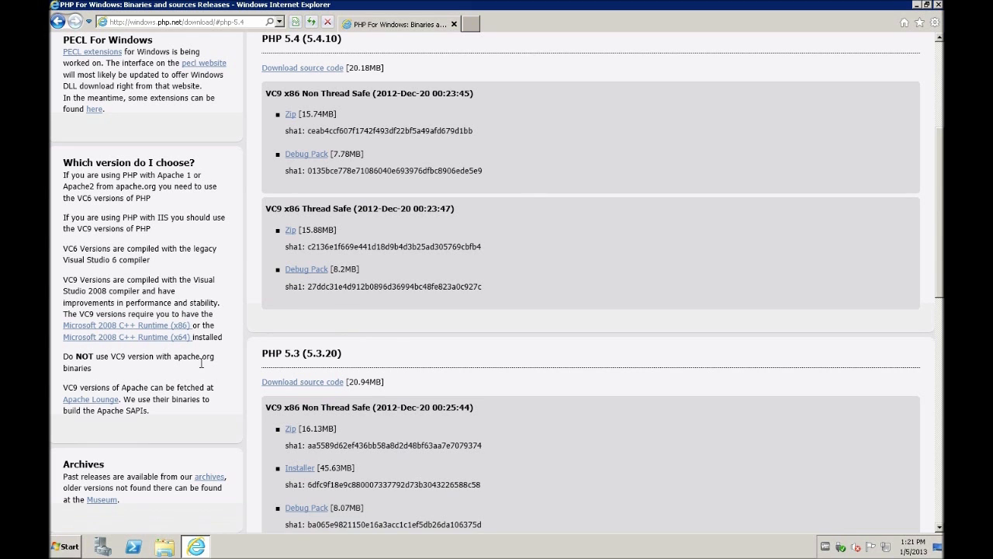
middle_click(133, 327)
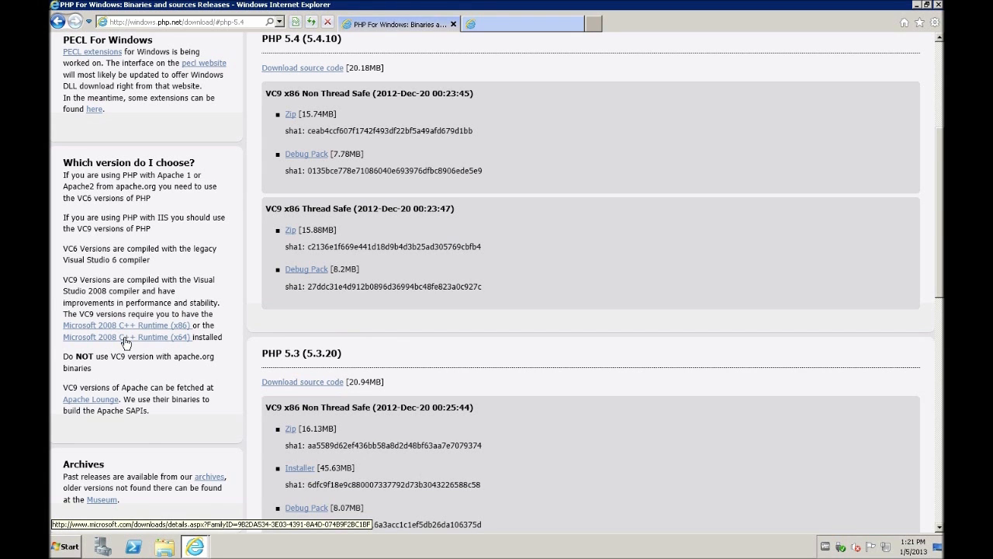
middle_click(125, 340)
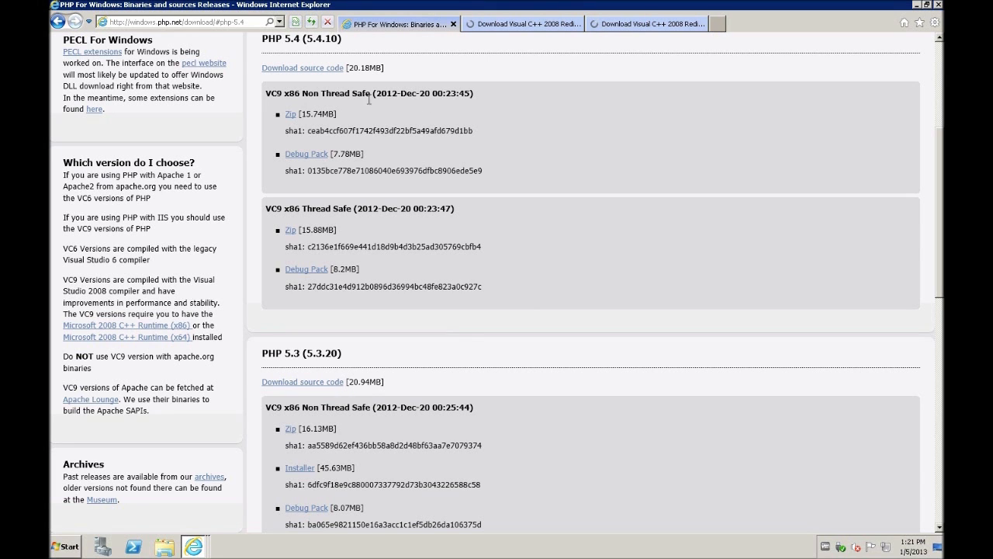
Step: Download and save the PHP 5.4.10 VC9 x86 Non Thread Safe zip
left_click(291, 115)
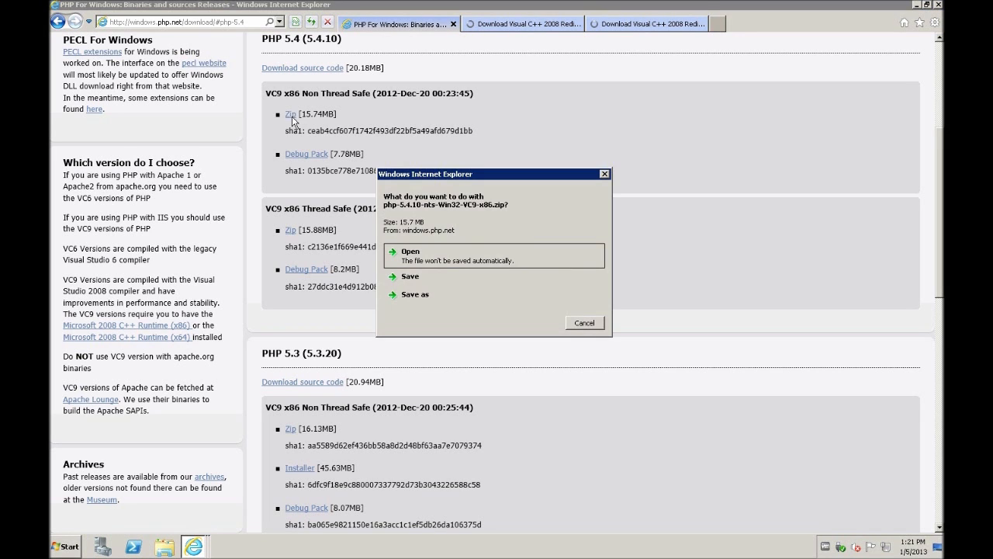
left_click(411, 277)
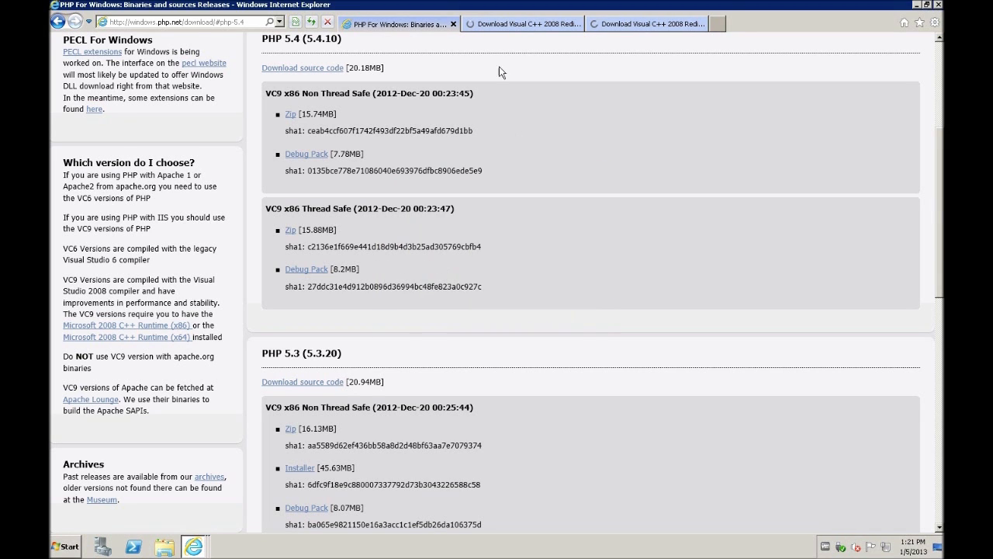
Step: Download and run vcredist_x86.exe from the Visual C++ 2008 Redistributable Package (x86) page
left_click(519, 24)
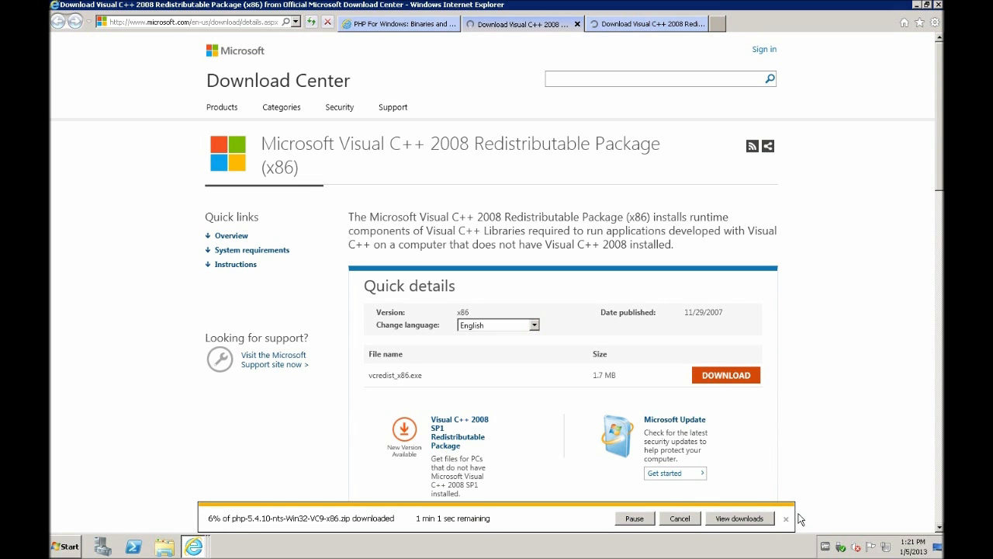
left_click(726, 375)
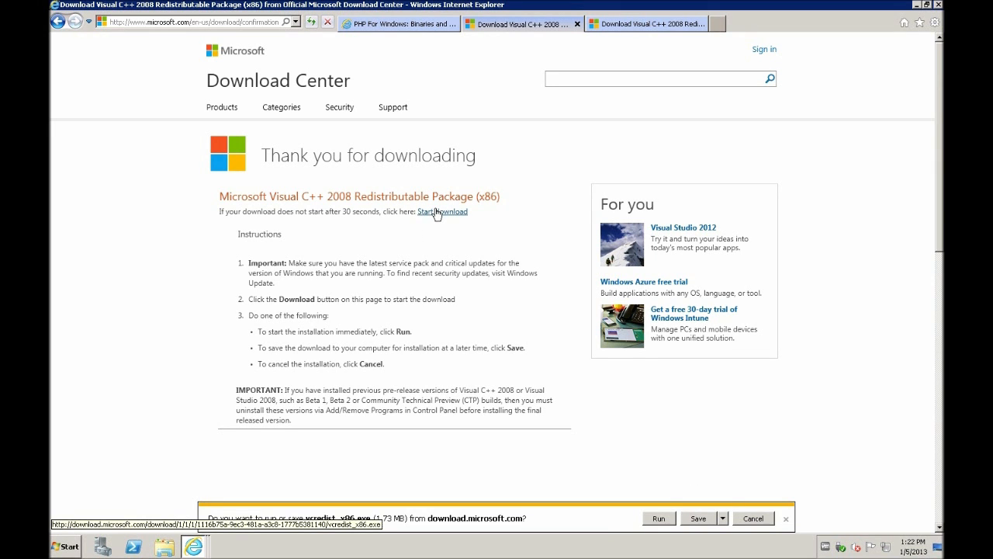
left_click(662, 519)
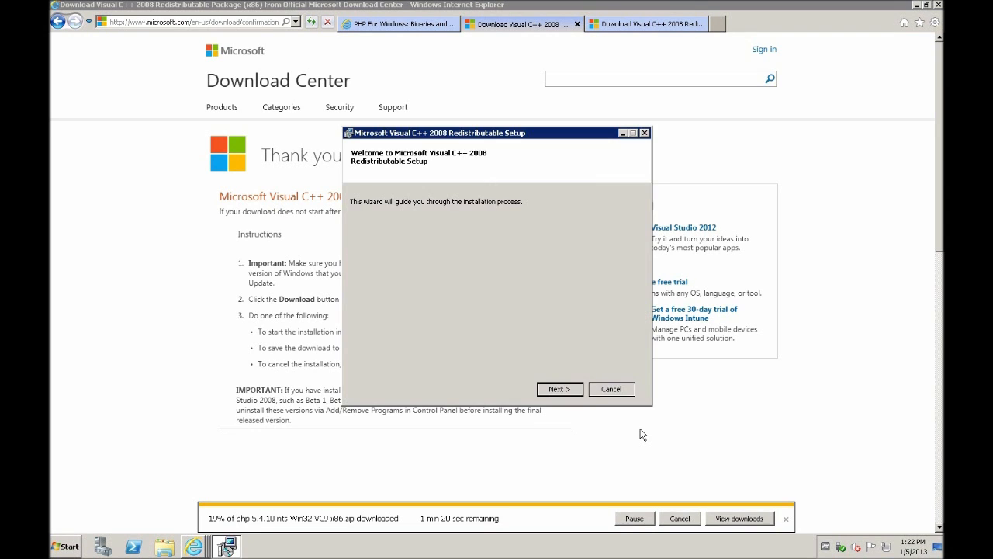
Step: Try to install the Visual C++ 2008 x86 redistributable with its license terms accepted, and close the setup
left_click(580, 392)
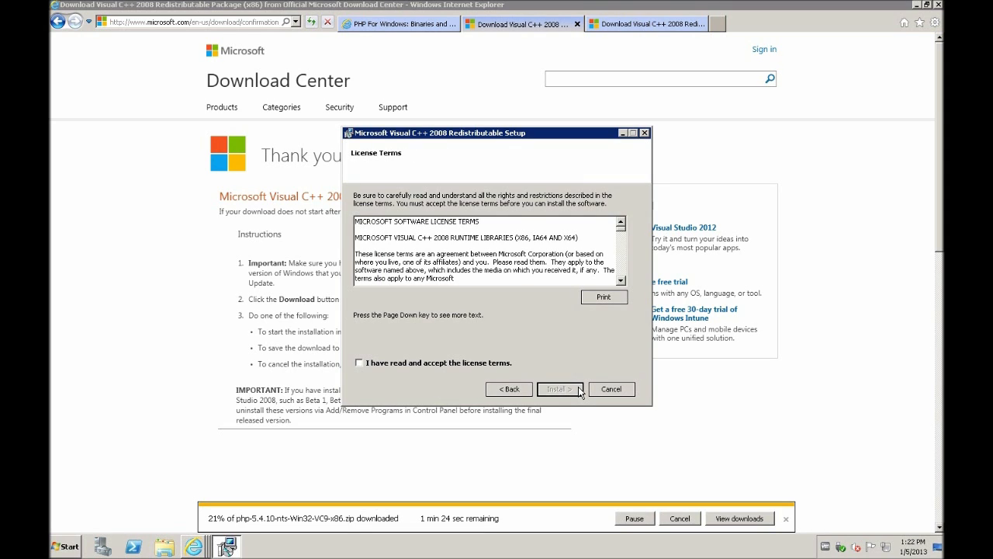
left_click(475, 371)
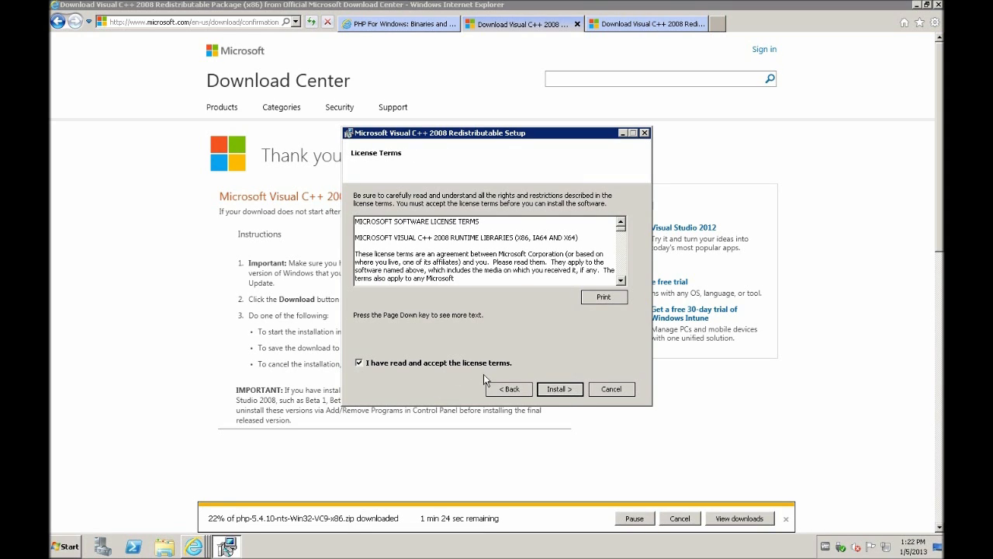
left_click(561, 390)
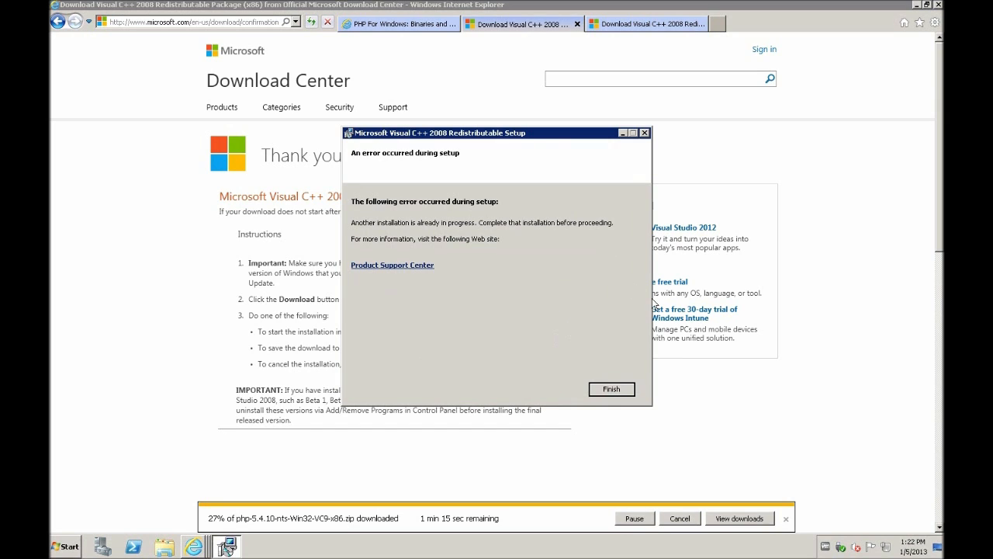
left_click(617, 392)
Step: Start downloading vcredist_x64.exe from the Visual C++ 2008 Redistributable Package (x64) page
left_click(652, 24)
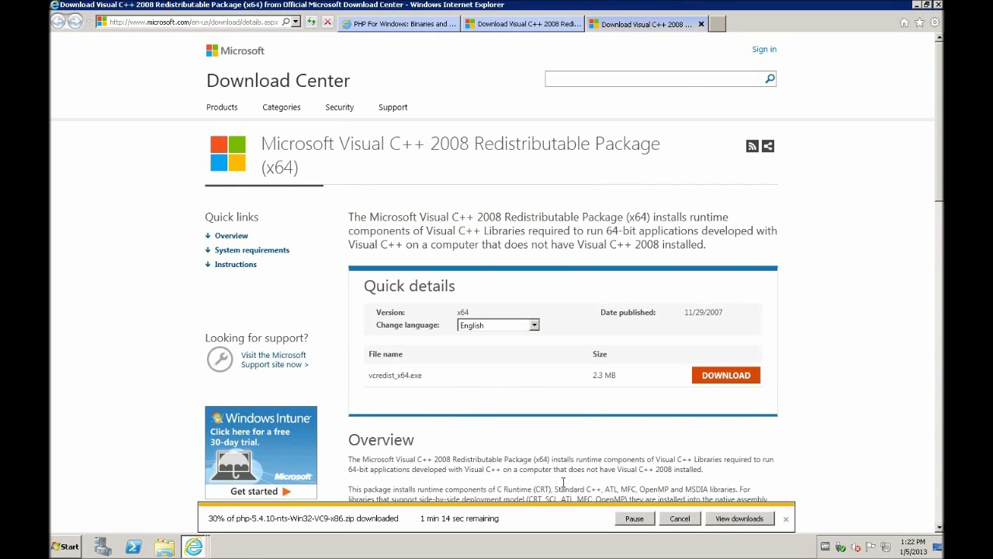
left_click(729, 378)
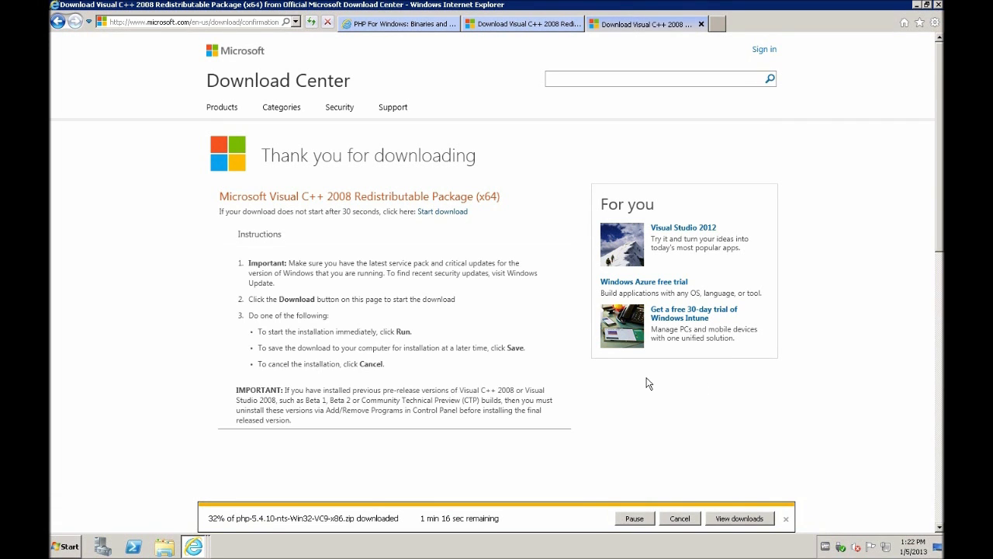
left_click(689, 515)
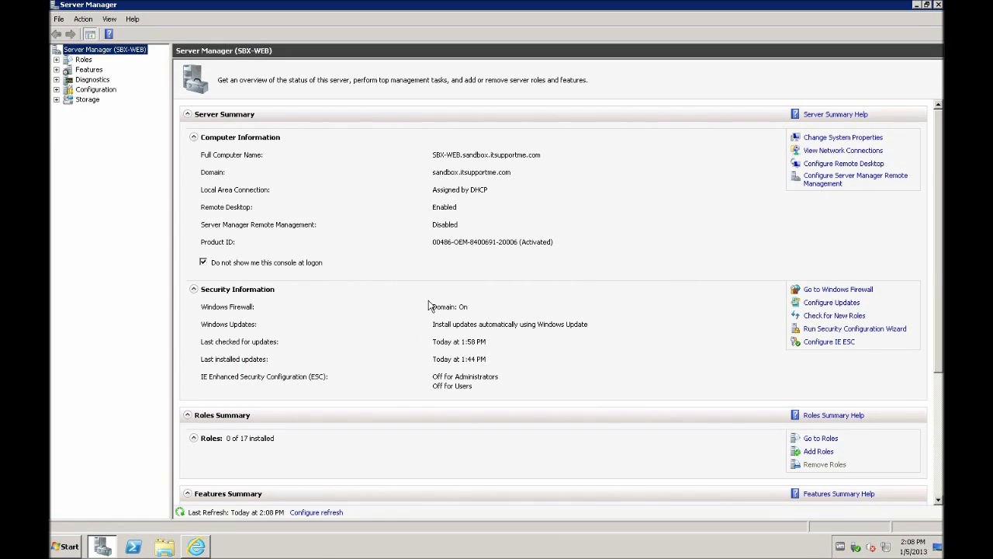
Step: In Server Manager, start adding the Web Server (IIS) role and continue to its role services selection
right_click(87, 62)
left_click(109, 65)
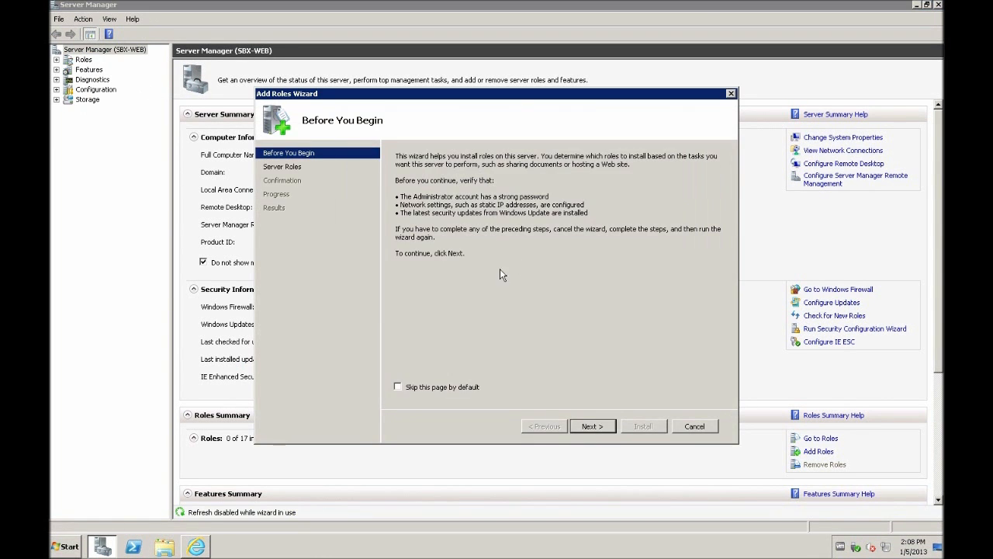
left_click(587, 426)
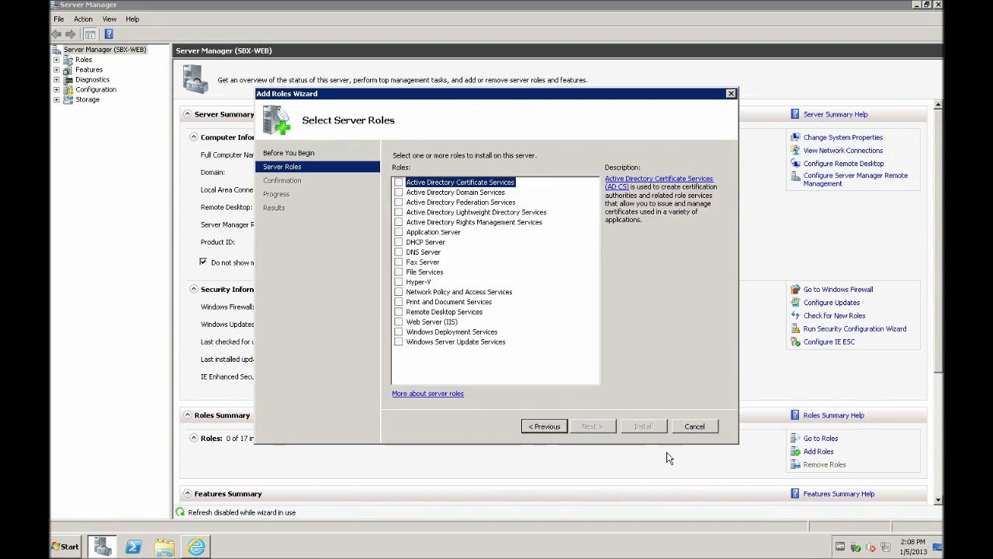
left_click(398, 321)
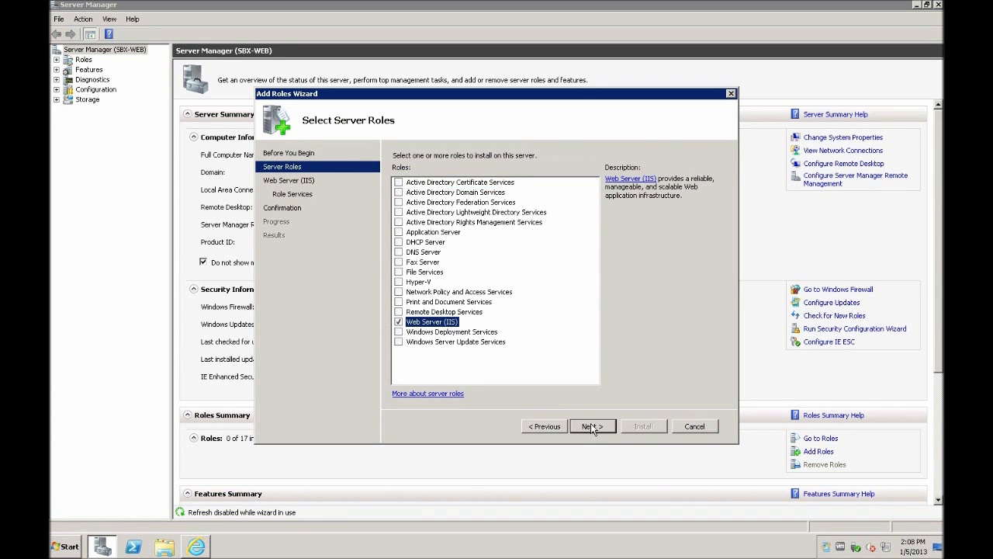
left_click(592, 426)
left_click(598, 426)
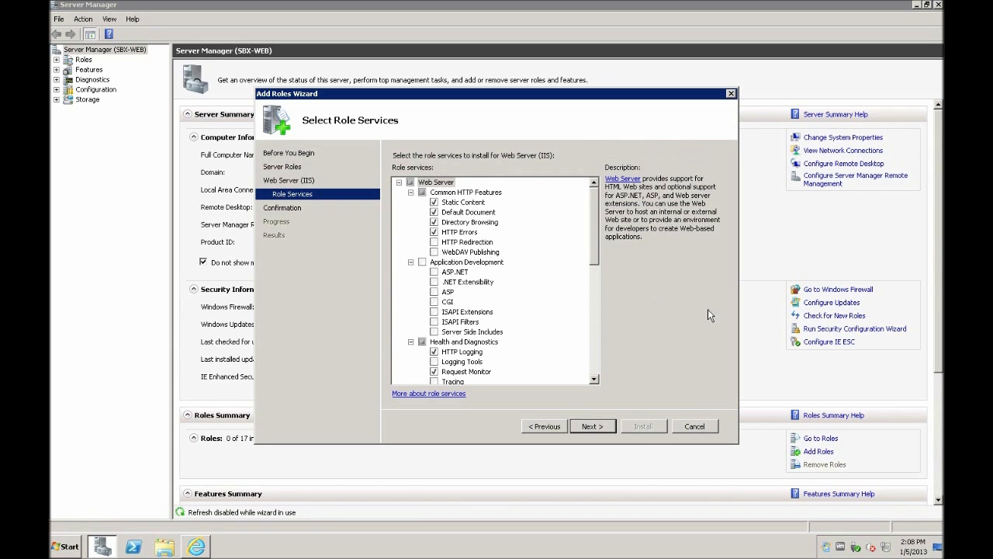
Step: Include the CGI, ASP.NET and ASP application development services, accepting the role services ASP.NET requires
left_click(434, 302)
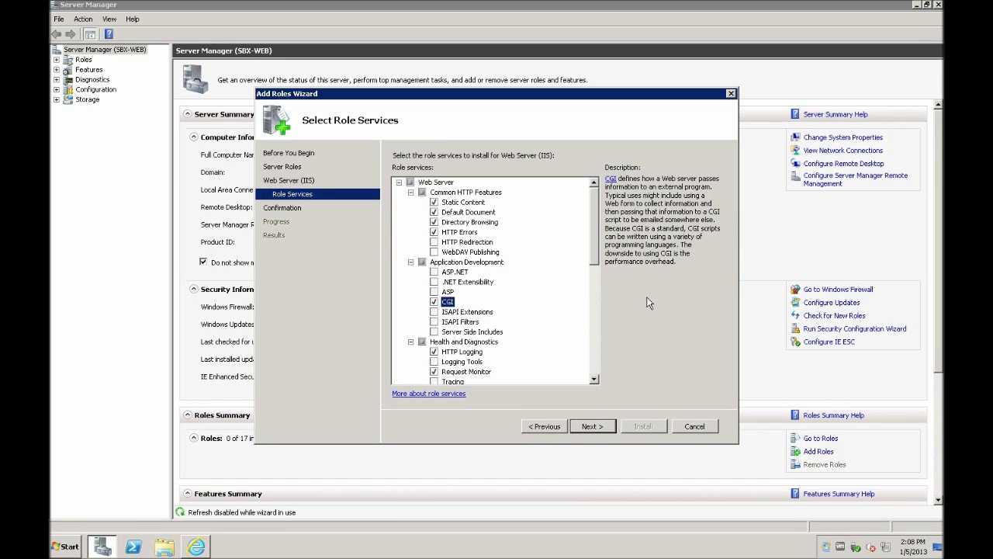
left_click(434, 271)
left_click(558, 326)
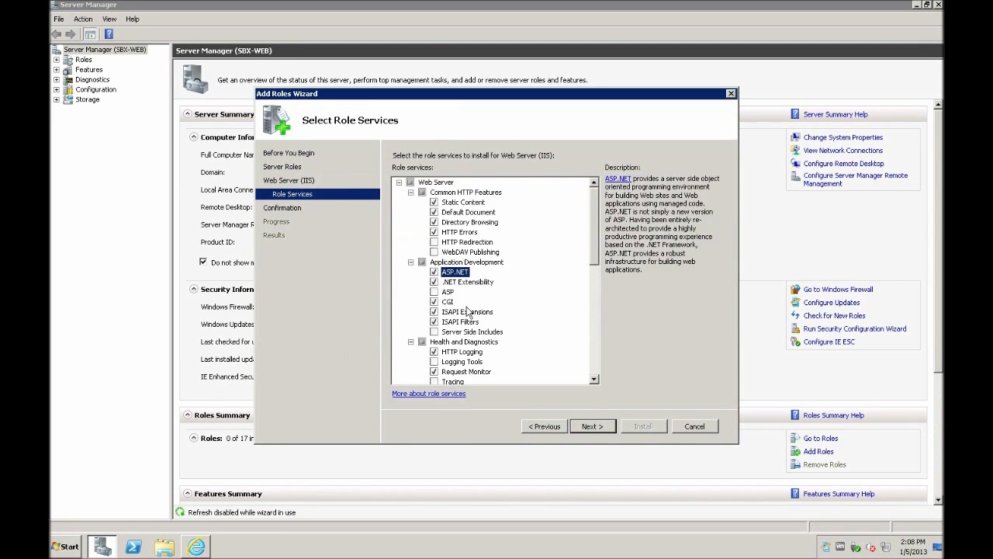
left_click(435, 293)
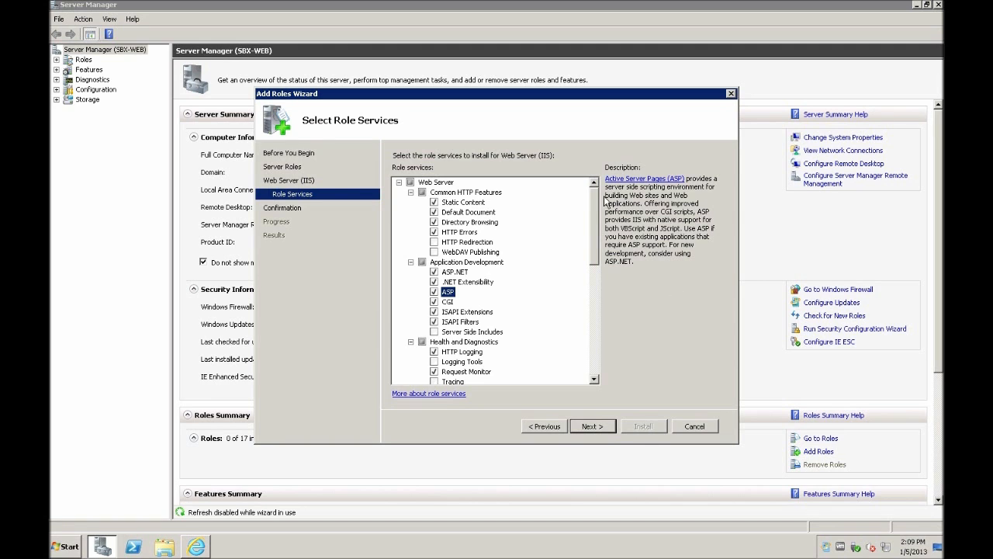
Step: Include the HTTP Redirection and IP and Domain Restrictions role services
mouse_move(598, 203)
left_mouse_down()
mouse_move(602, 264)
mouse_move(615, 211)
left_mouse_up()
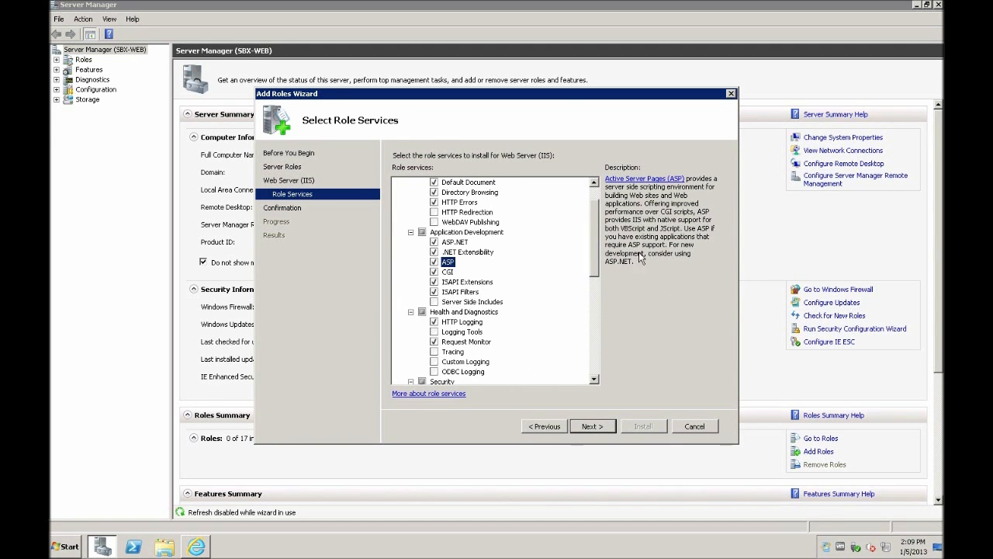
left_click(434, 211)
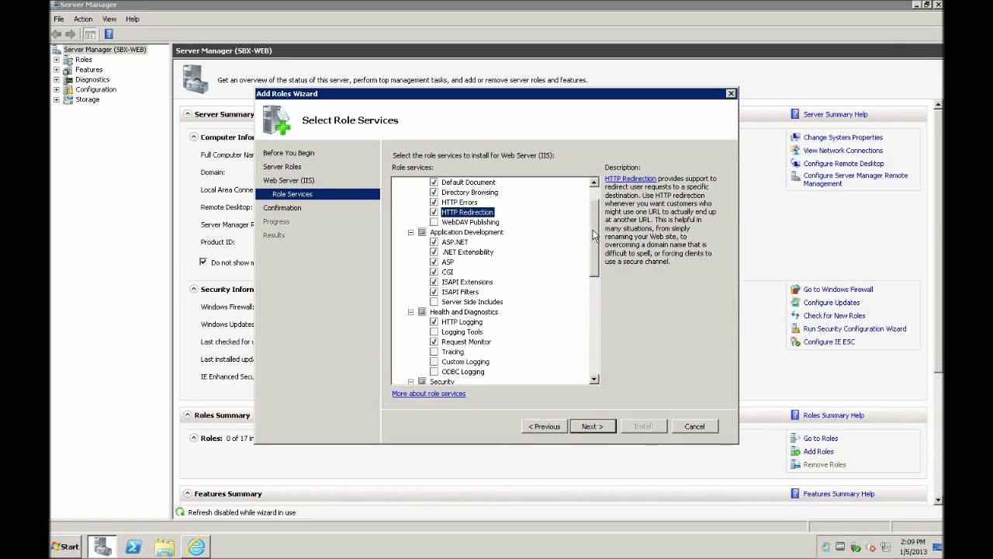
scroll(598, 229, "up", 1)
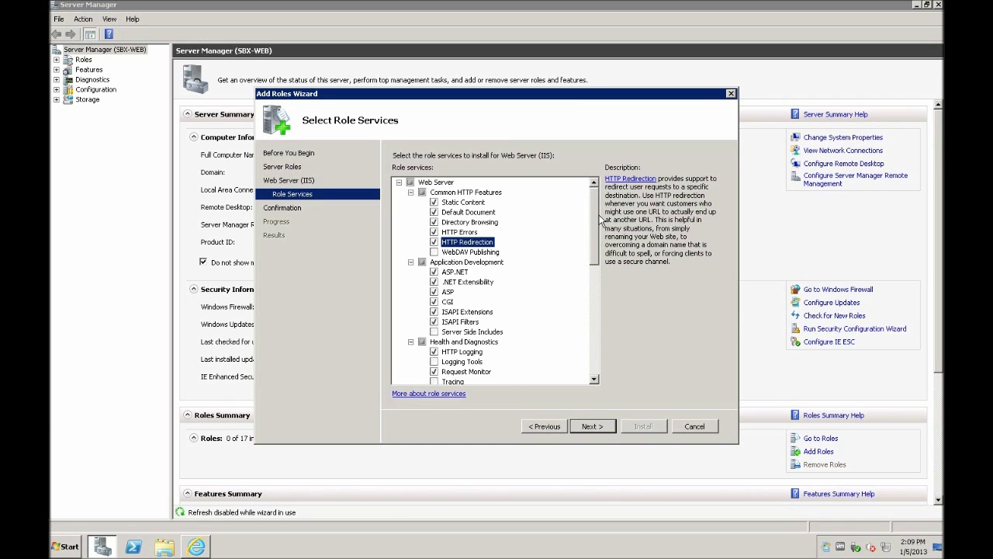
left_click_drag(595, 212, 600, 268)
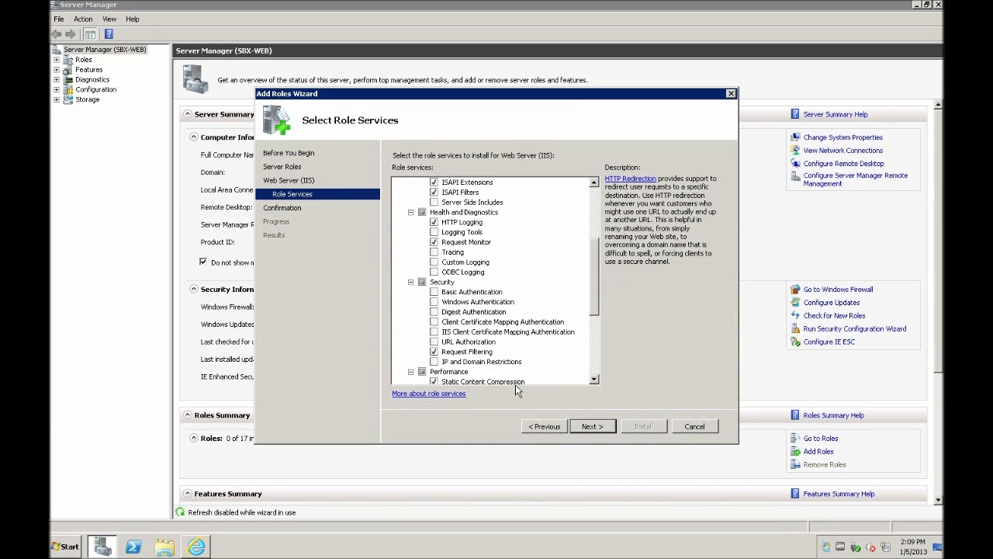
left_click(435, 362)
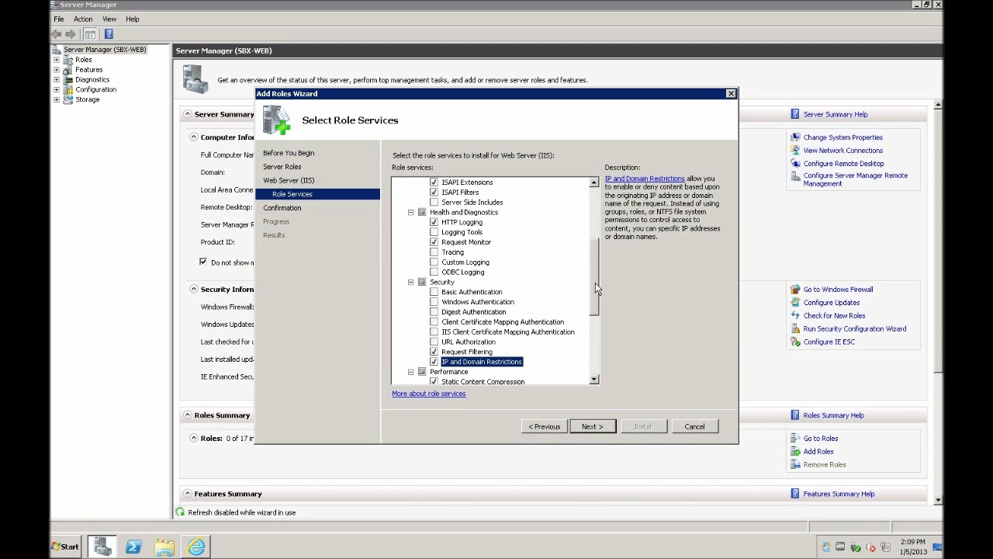
Step: Review the selected role services, install the Web Server (IIS) role and close the wizard
left_click_drag(591, 284, 596, 244)
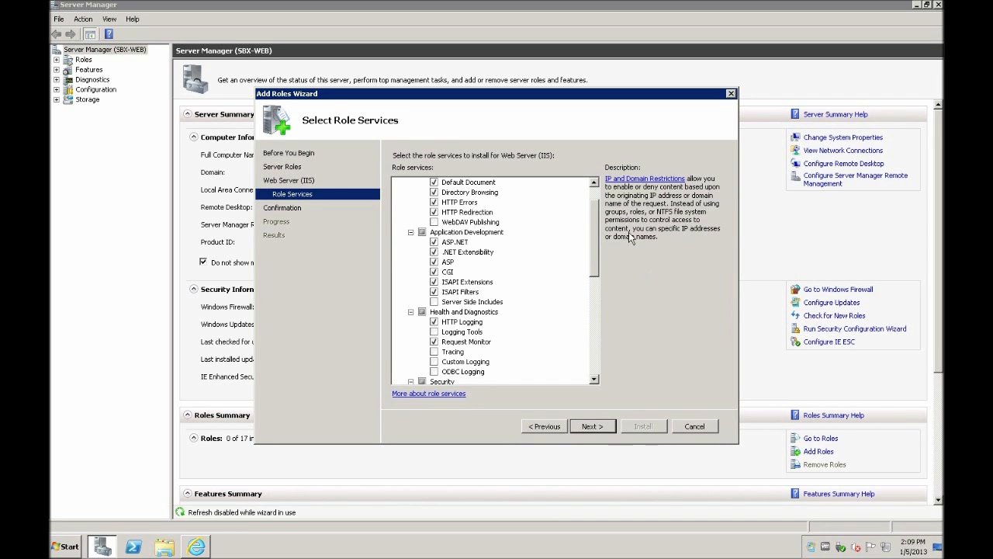
left_click_drag(595, 237, 594, 230)
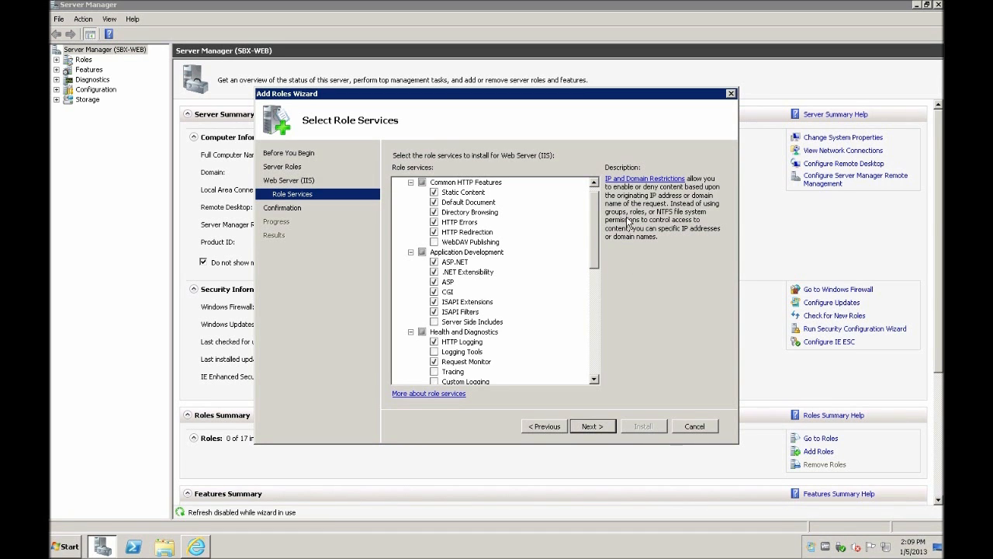
scroll(595, 212, "up", 1)
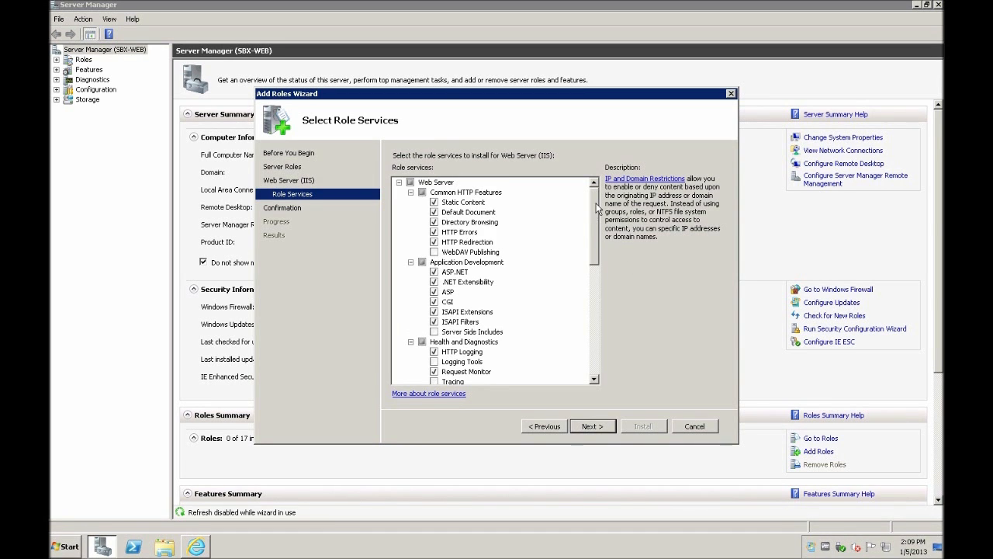
left_click(606, 427)
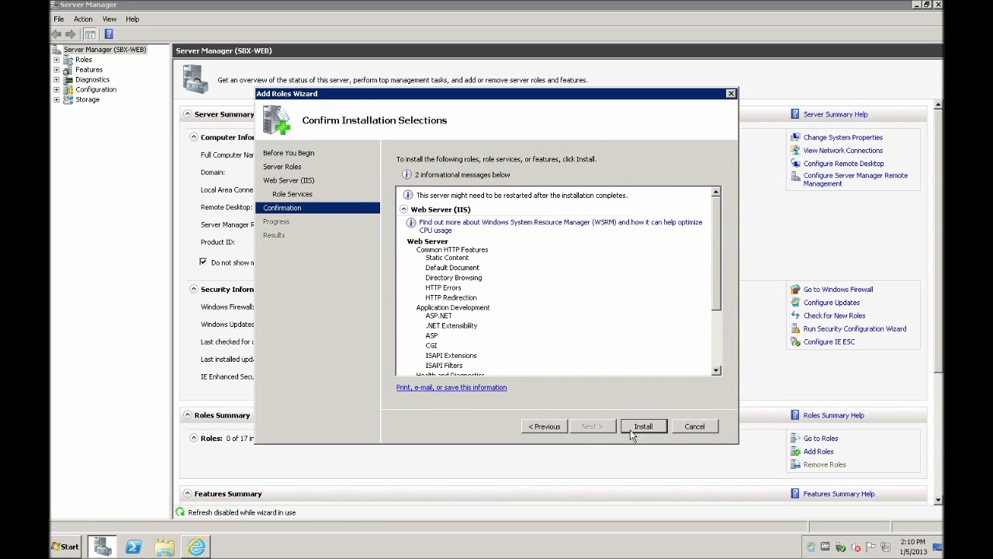
left_click(638, 427)
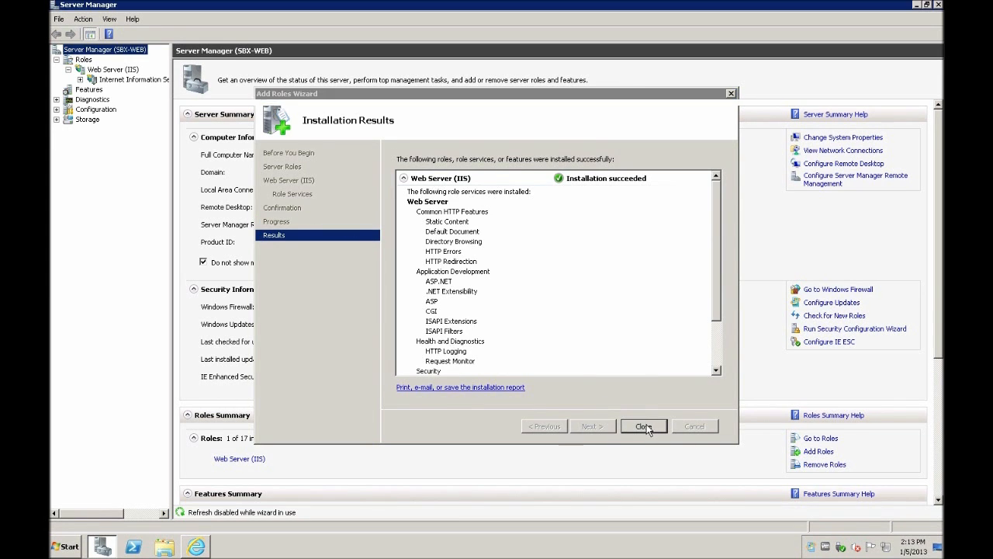
left_click(644, 427)
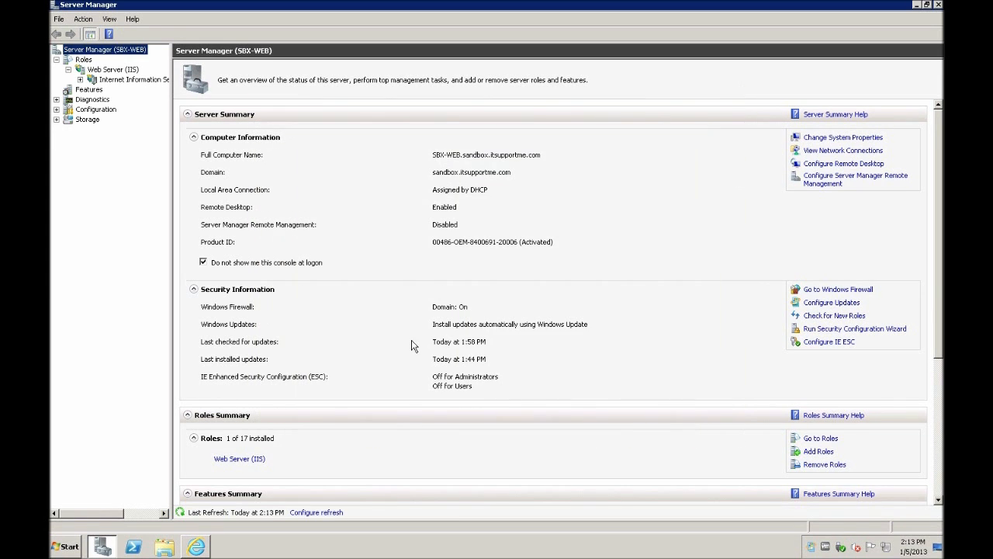
Step: Open the IIS Manager from the new role, explore the Default Web Site's content folder, and return to Server Manager
left_click(110, 80)
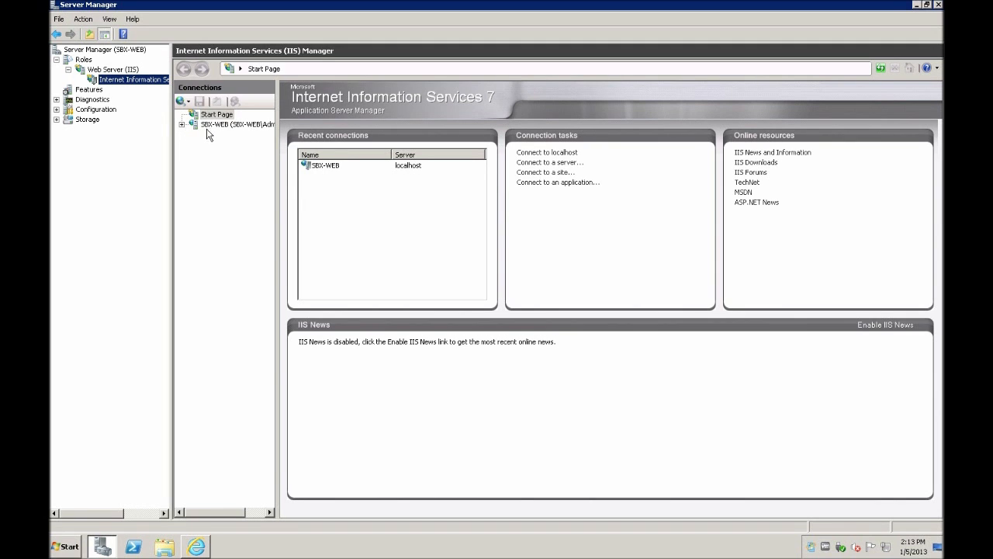
left_click(210, 125)
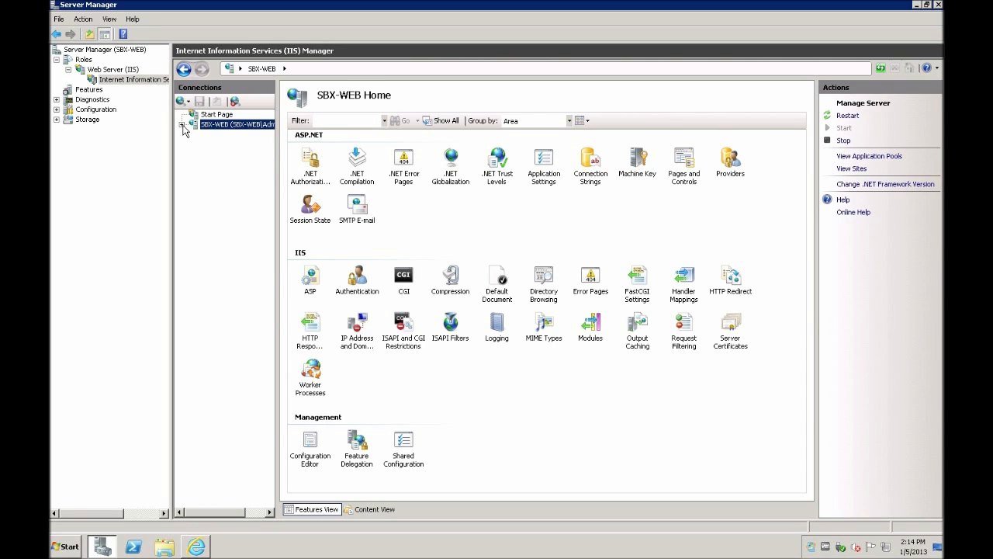
left_click(181, 125)
left_click(218, 146)
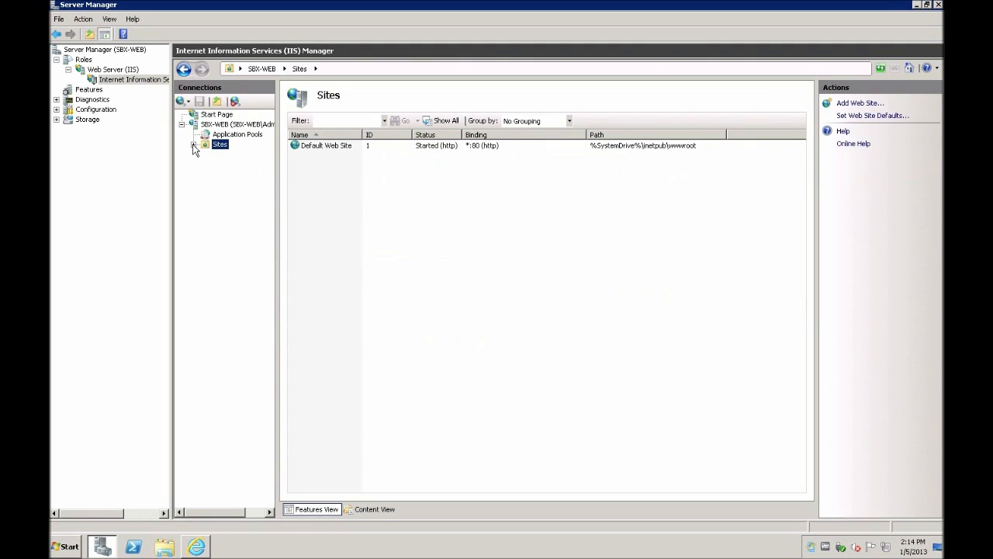
left_click(193, 145)
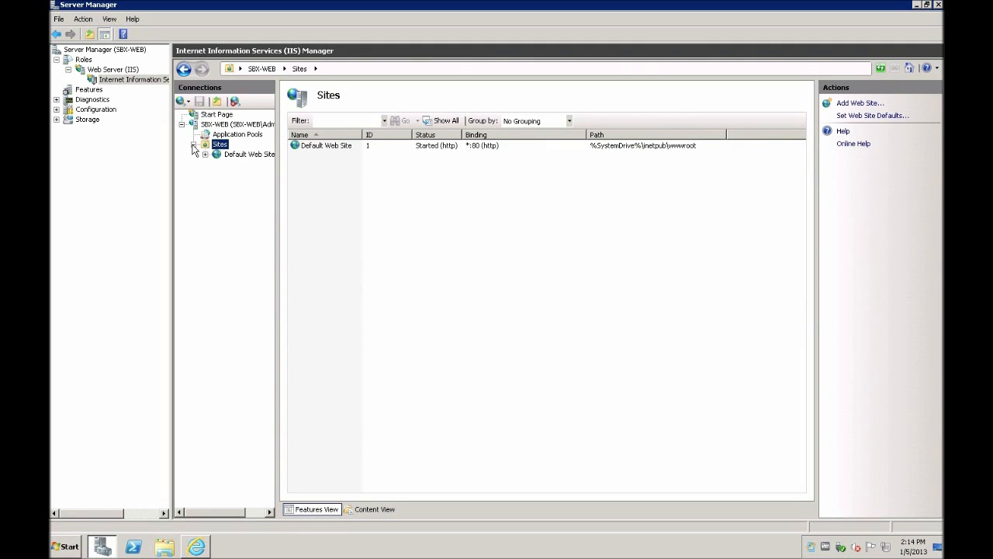
left_click(234, 156)
right_click(234, 158)
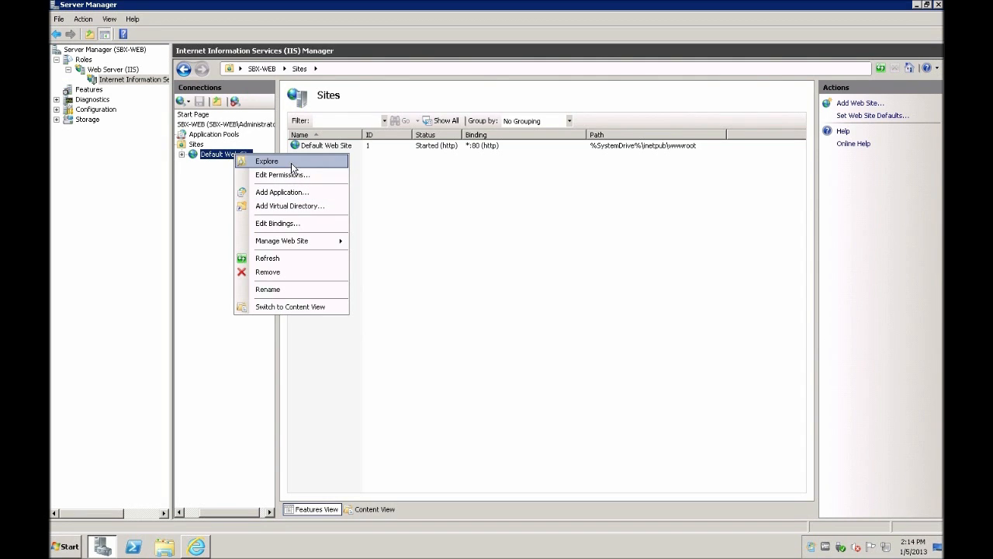
left_click(268, 161)
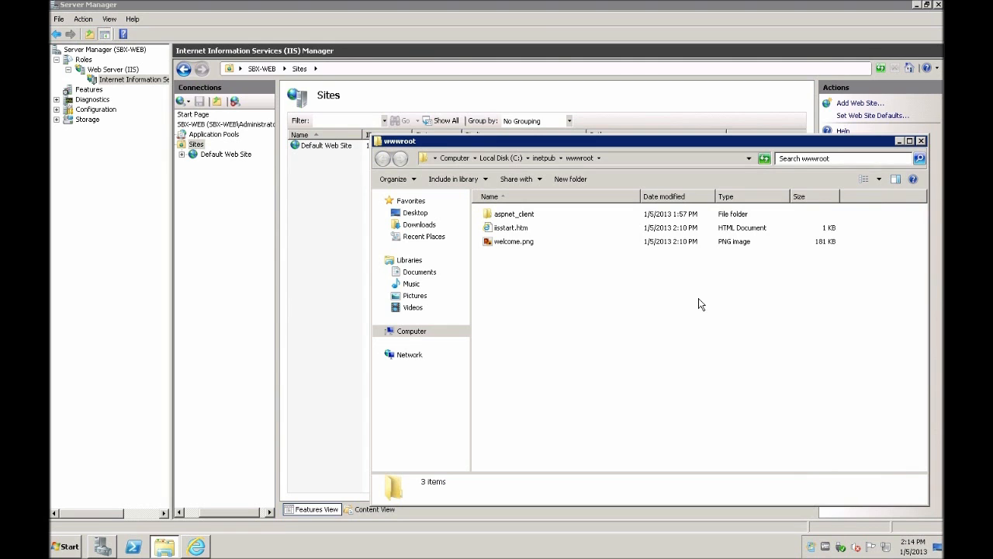
left_click(547, 18)
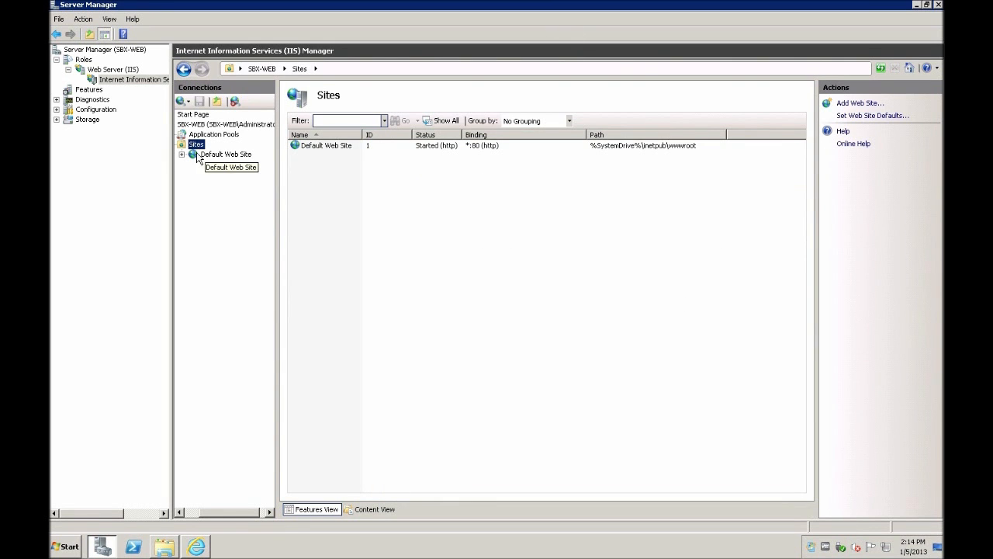
Step: In the SBX-WEB server's Handler Mappings, start a module mapping with request path *.php and module FastCgiModule
left_click(233, 124)
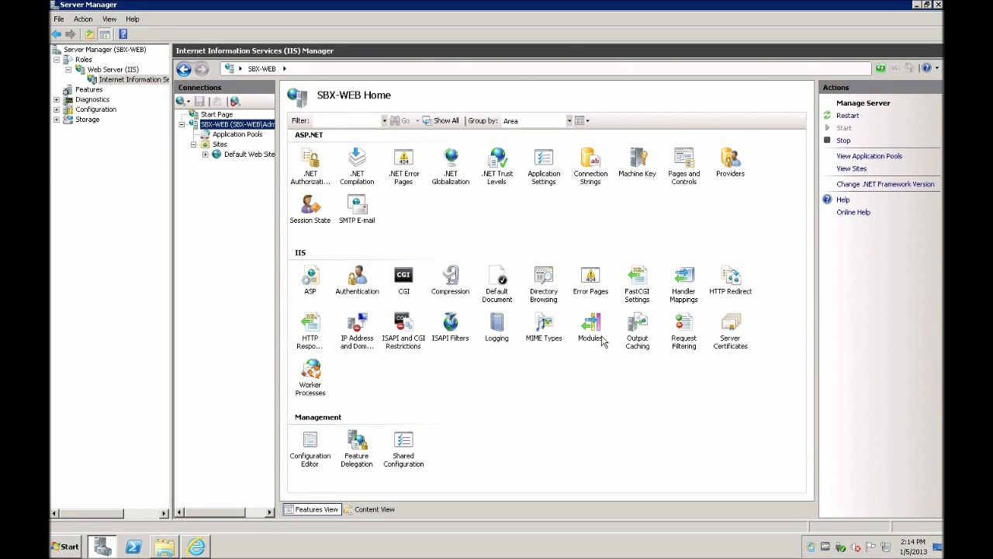
double_click(686, 281)
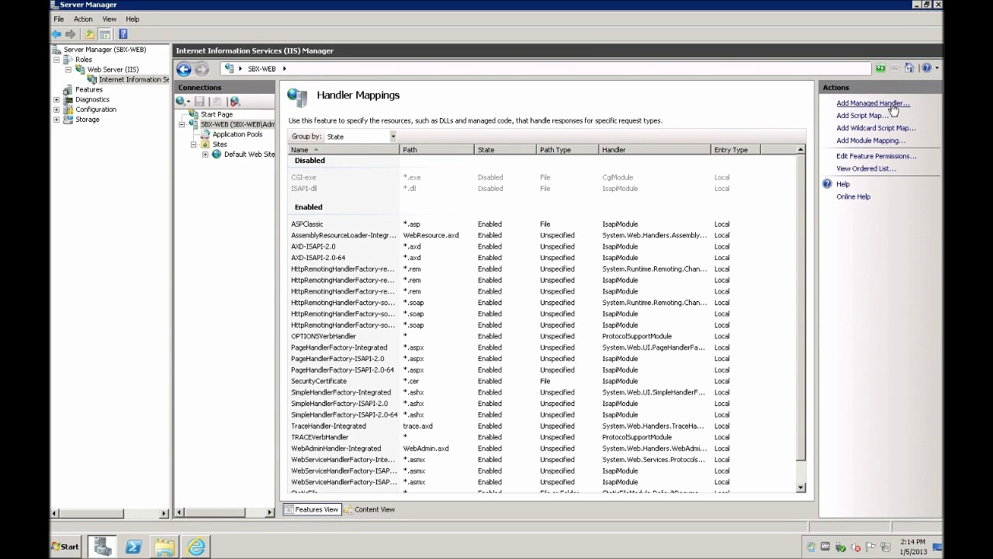
left_click(852, 142)
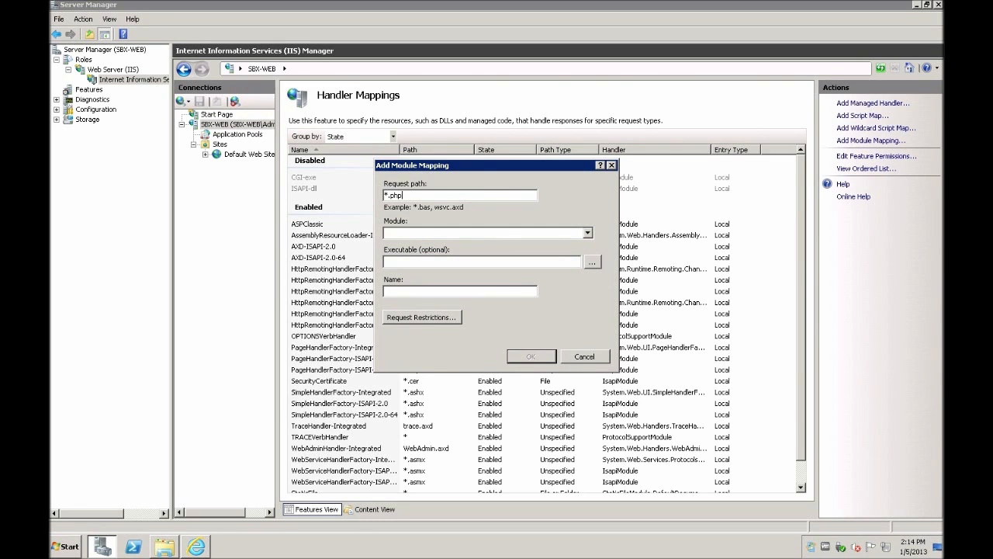
key("Tab")
type("F")
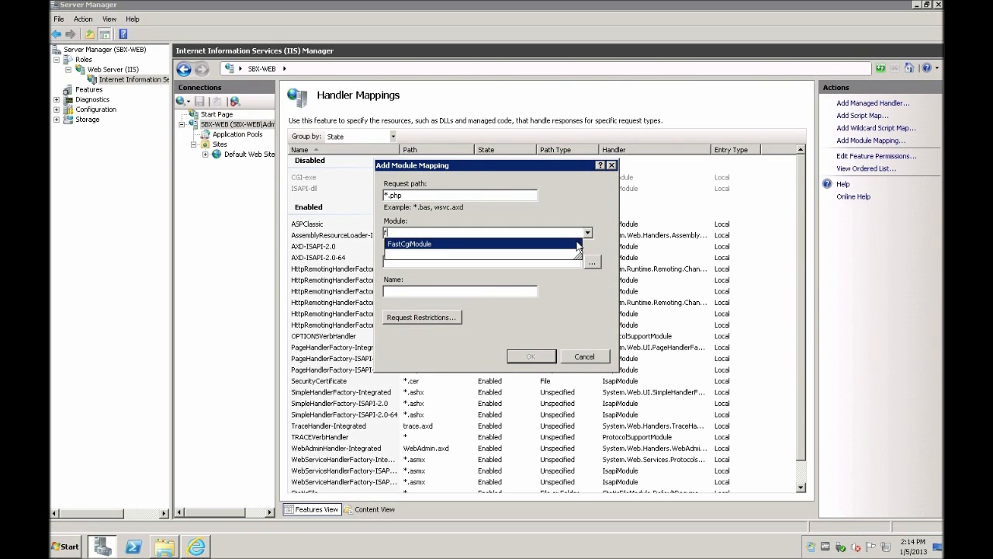
key("Escape")
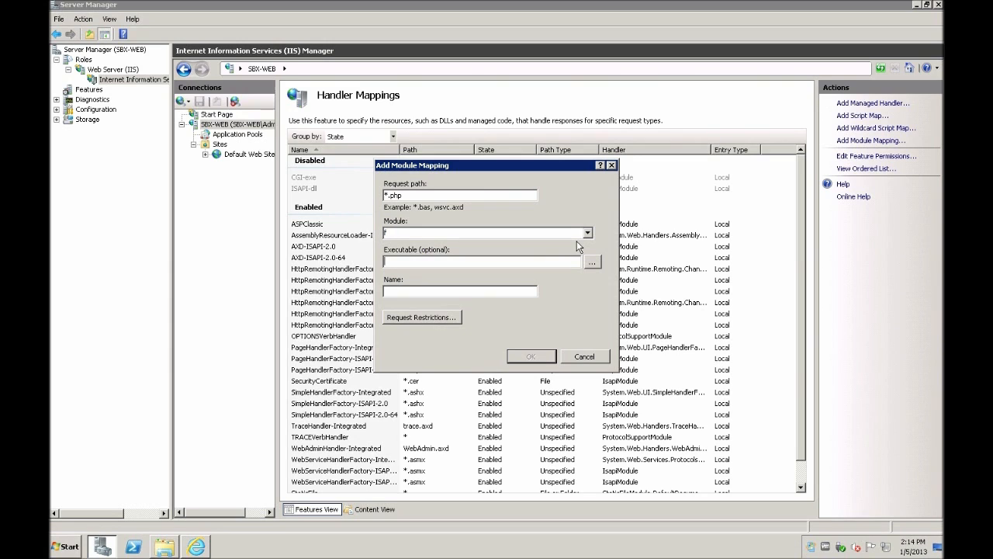
left_click(550, 234)
type("a")
key("Down")
key("Return")
left_click(549, 234)
Step: Extract php-5.4.10-nts-Win32-VC9-x86.zip from the Downloads folder to C:\PHP
left_click(163, 547)
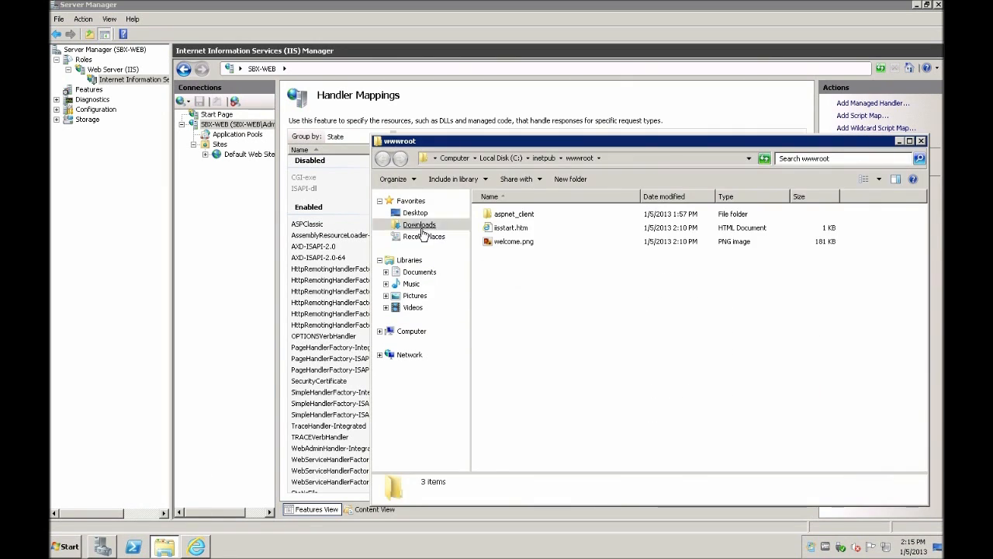
left_click(420, 224)
right_click(531, 220)
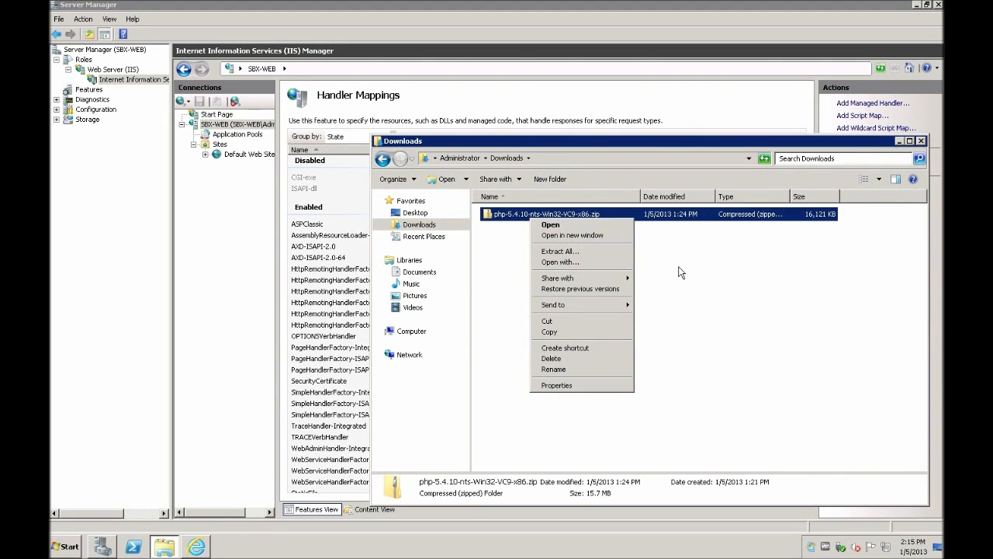
left_click(603, 252)
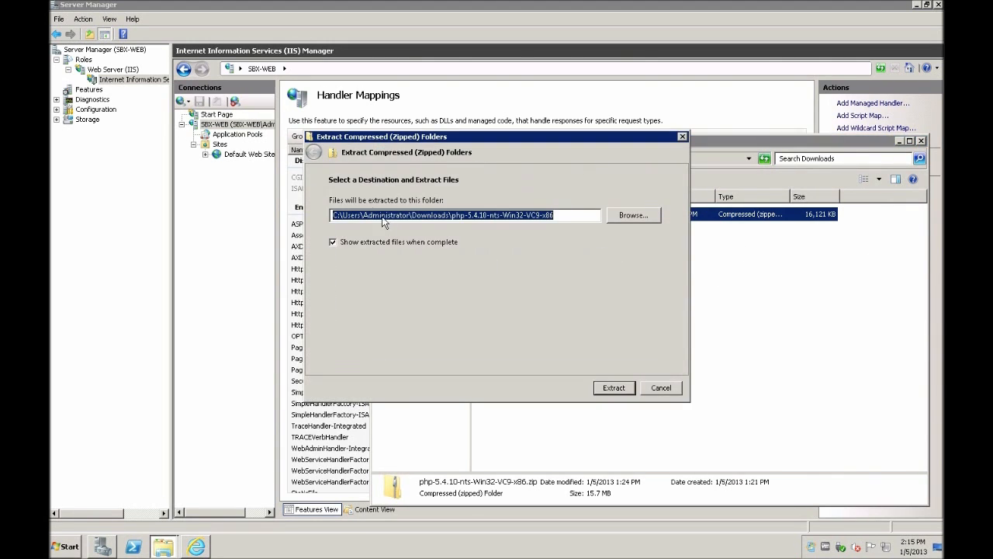
left_click(342, 215)
key("shift+End")
type("PHP")
left_click(621, 387)
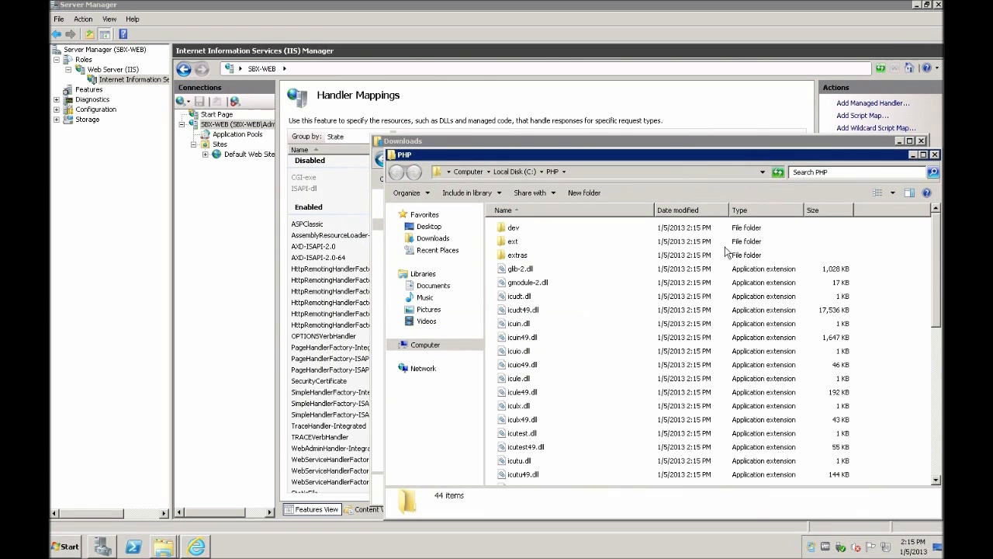
Step: Locate php-cgi.exe in the extracted C:\PHP folder and return to the unfinished module mapping
left_click(703, 243)
scroll(726, 320, "down", 8)
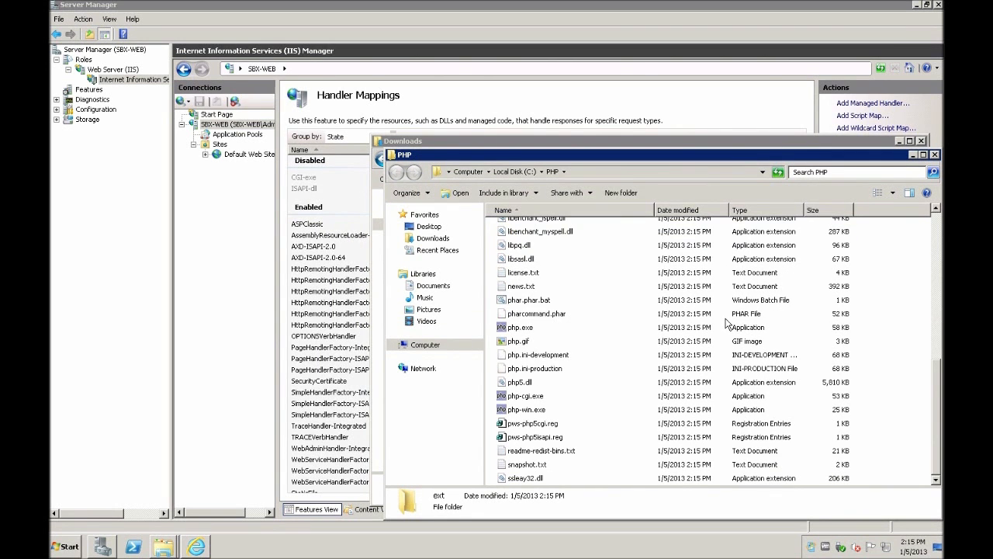
left_click(540, 397)
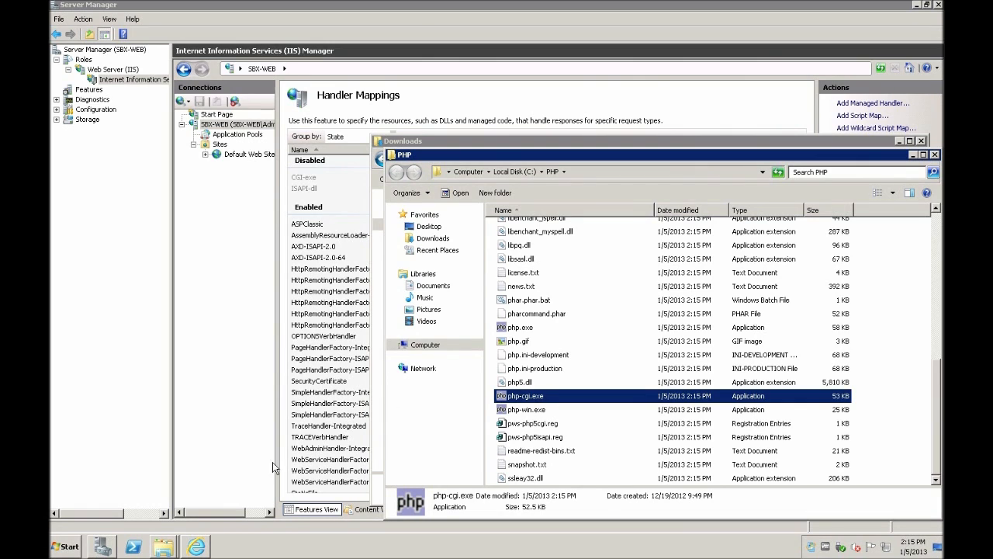
left_click(419, 12)
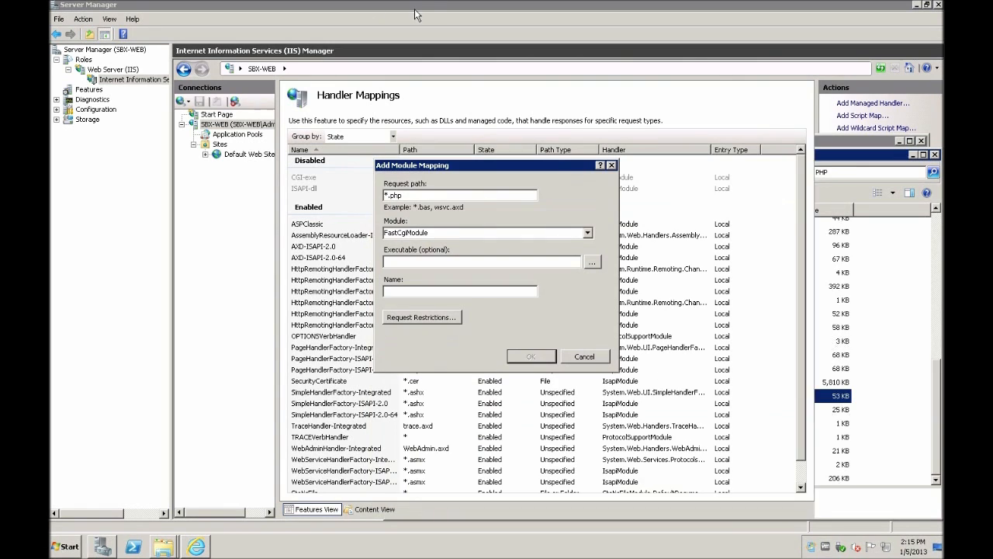
Step: Set the mapping's executable to c:\php\php-cgi.exe, name it PHP via CGI, and confirm its creation
left_click(444, 264)
type("c:\\")
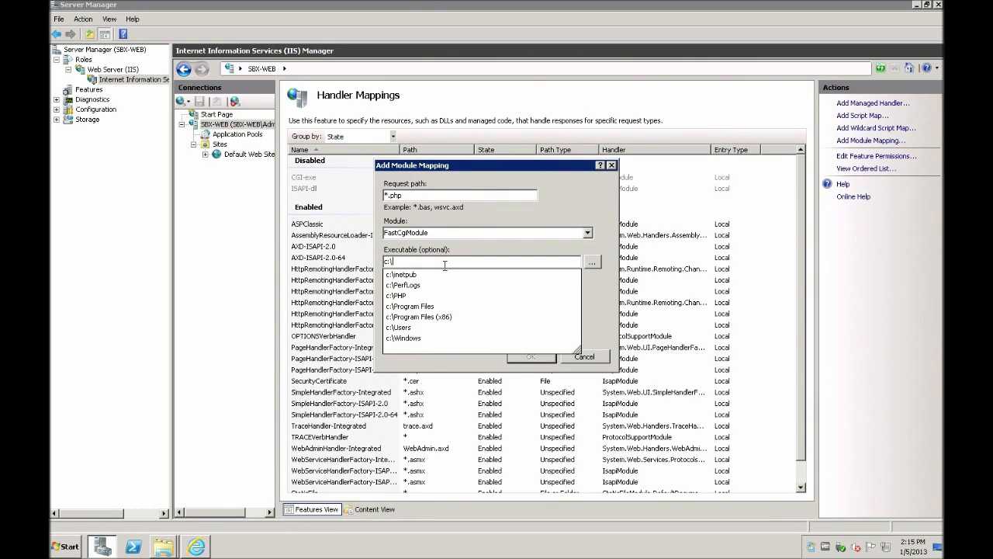
type("php\\php")
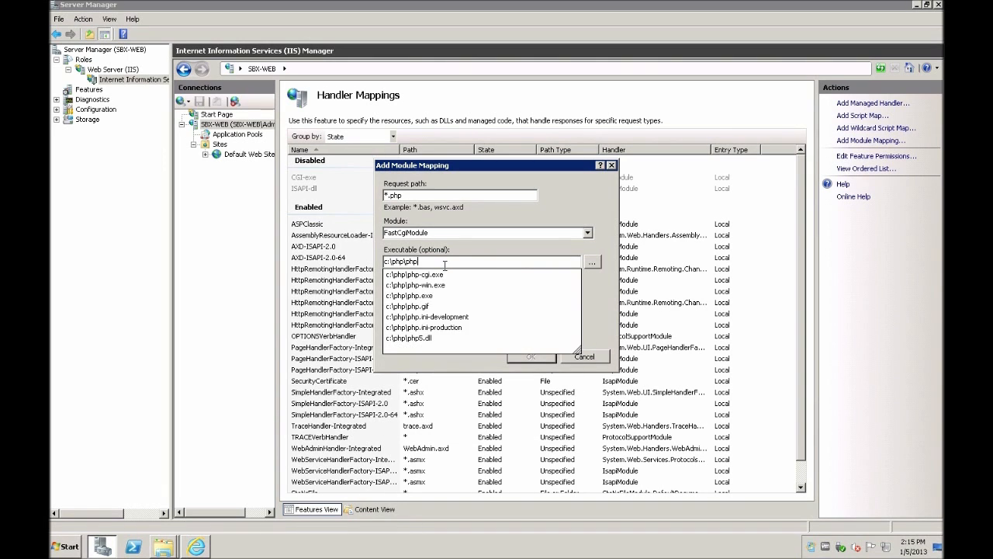
type("-cgi.exe")
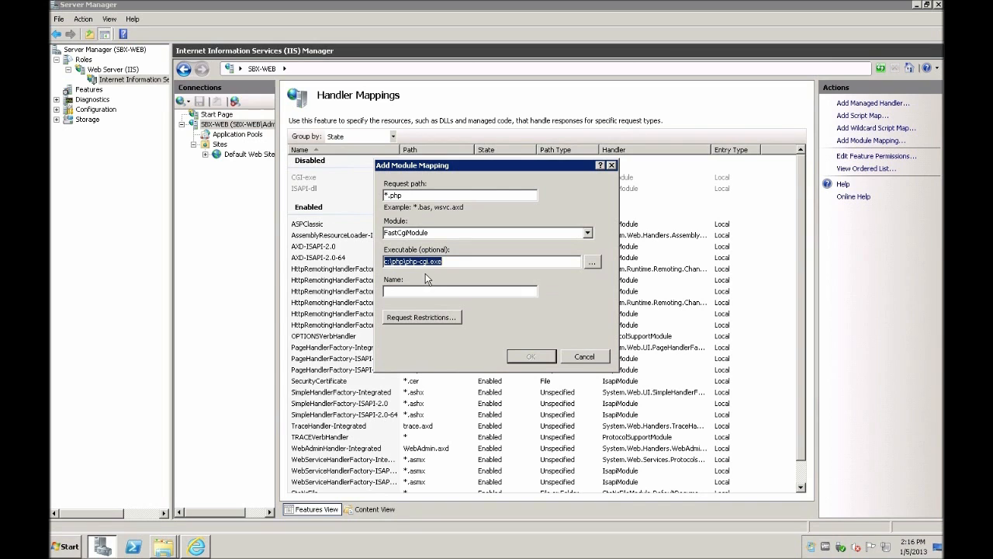
left_click(427, 291)
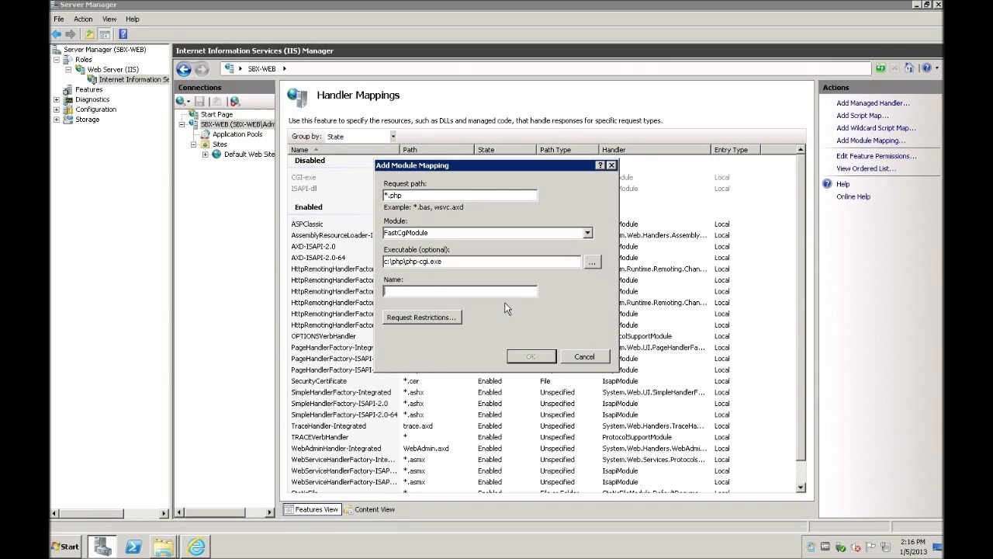
type("PHP via CGI")
left_click(521, 357)
left_click(492, 313)
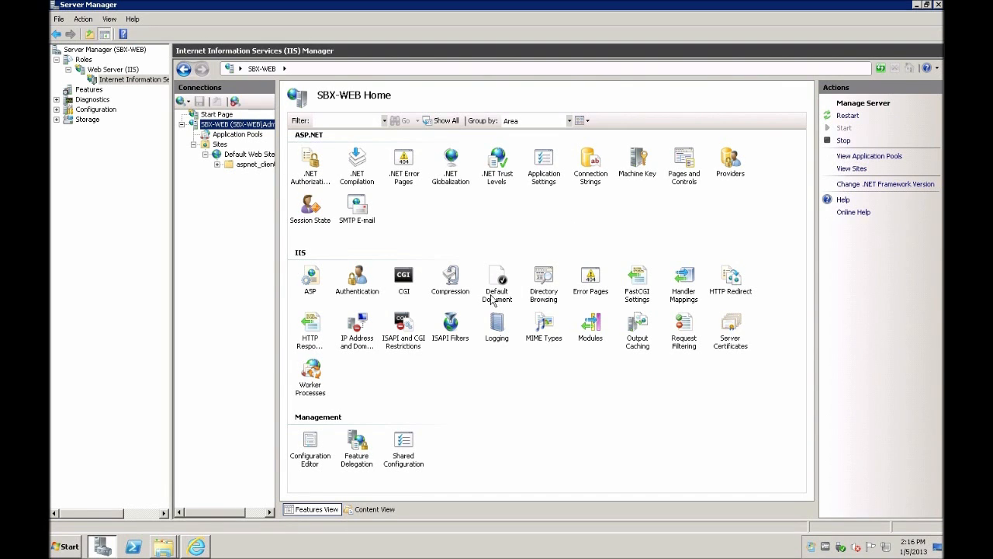
Step: Open the SBX-WEB server's Default Document settings and examine the listed default files
double_click(500, 284)
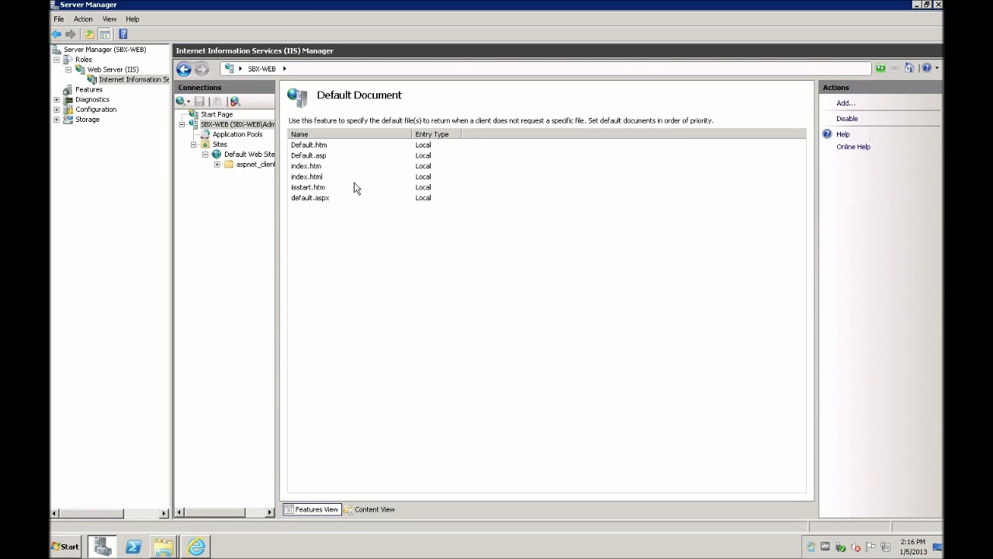
left_click(305, 157)
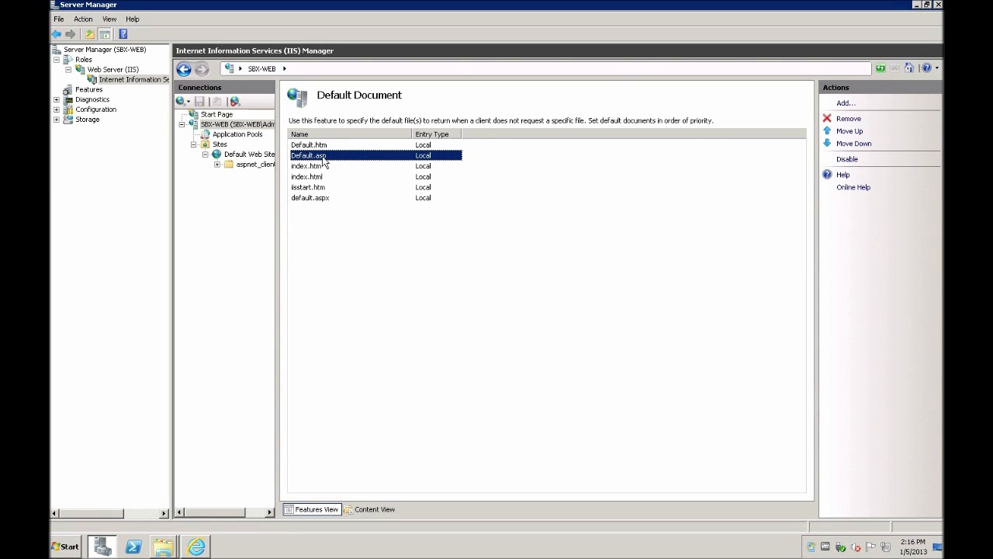
left_click(363, 290)
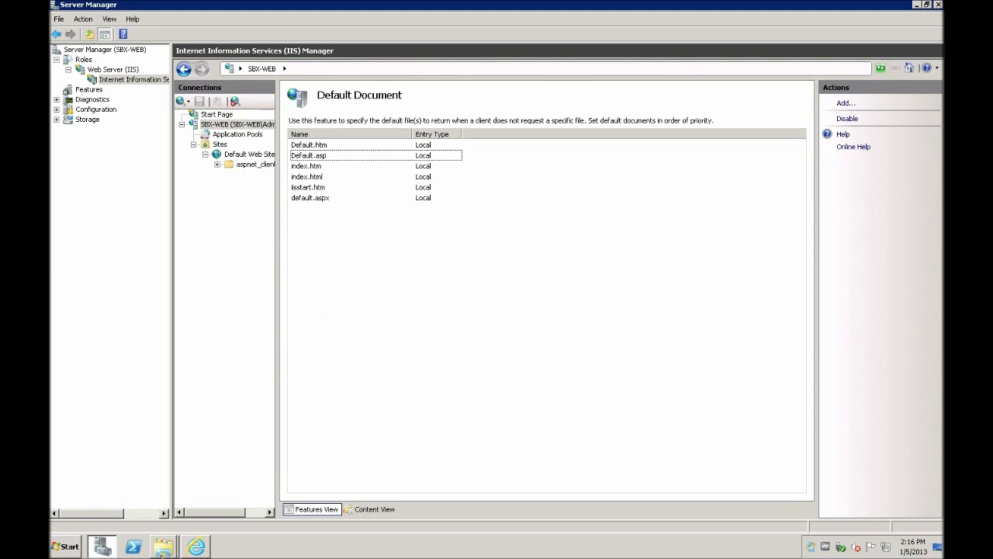
Step: Open the Default Web Site's wwwroot folder in Explorer and permanently delete everything in it
left_click(233, 155)
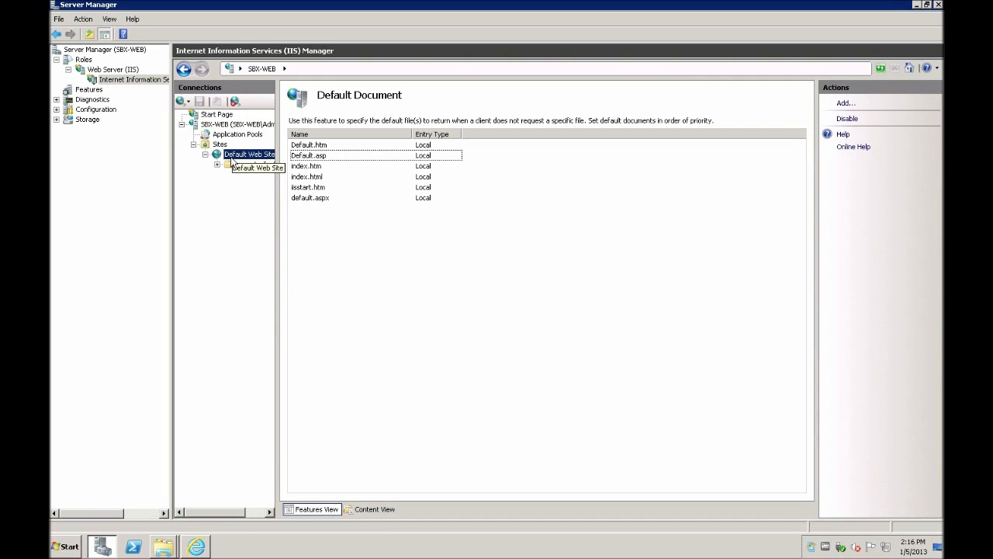
right_click(232, 160)
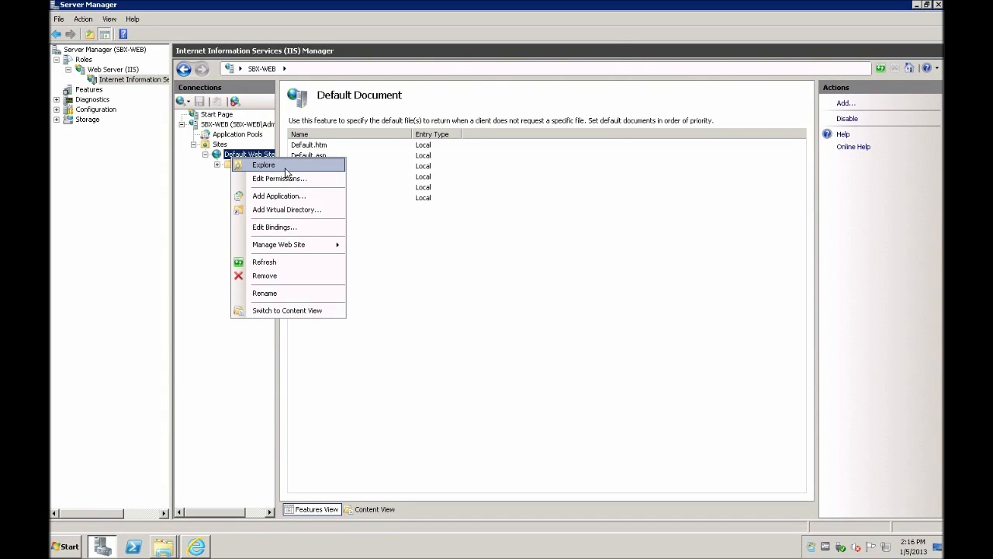
left_click(264, 165)
left_click_drag(318, 30, 602, 161)
right_click(533, 350)
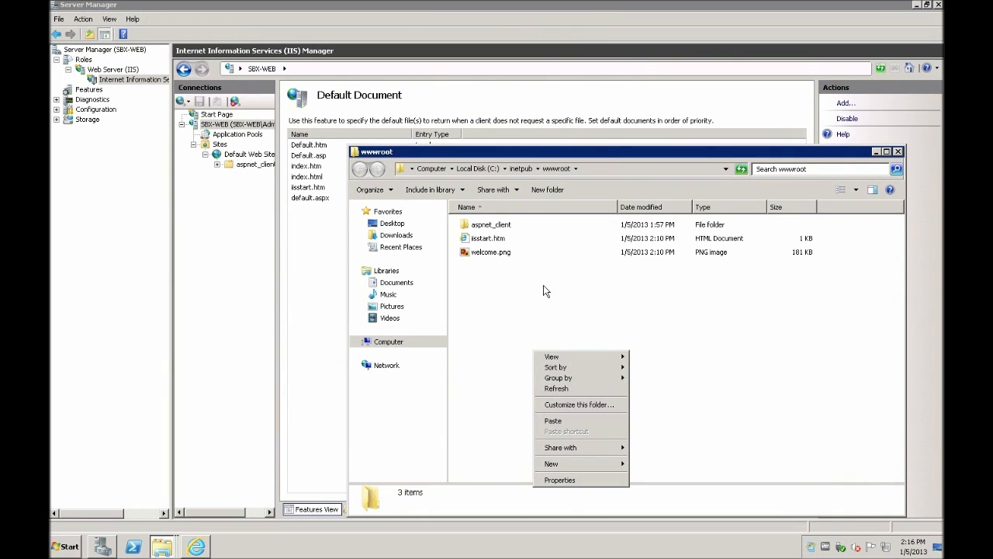
left_click_drag(523, 311, 480, 235)
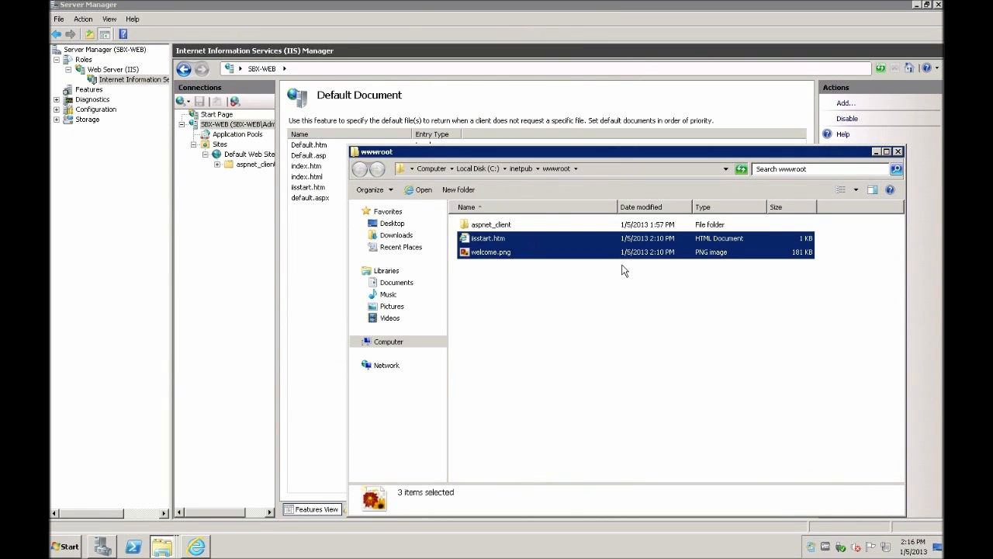
key("ctrl+a")
key("shift+Delete")
key("Return")
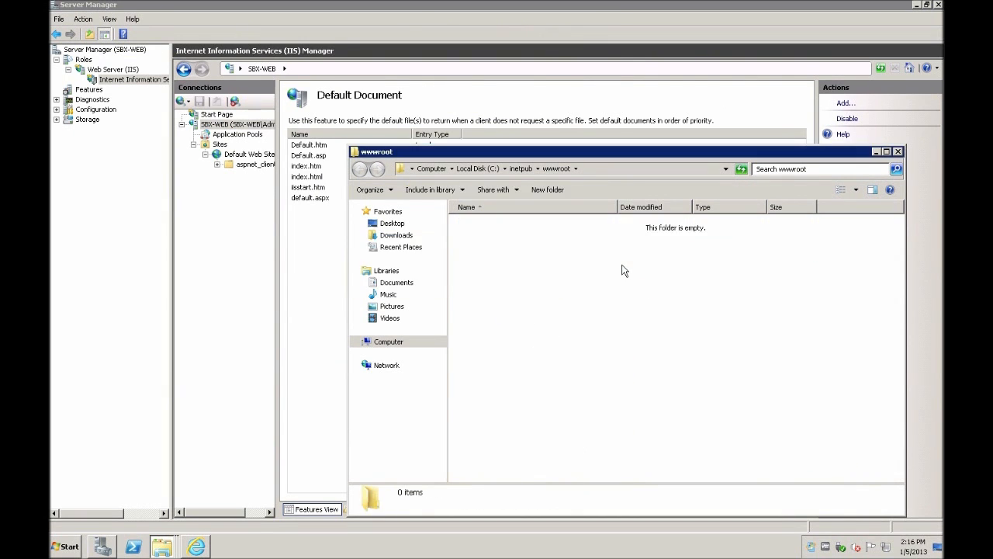
Step: Create a text document in the wwwroot folder and name it Default.asp, accepting the extension change
right_click(614, 258)
mouse_move(653, 372)
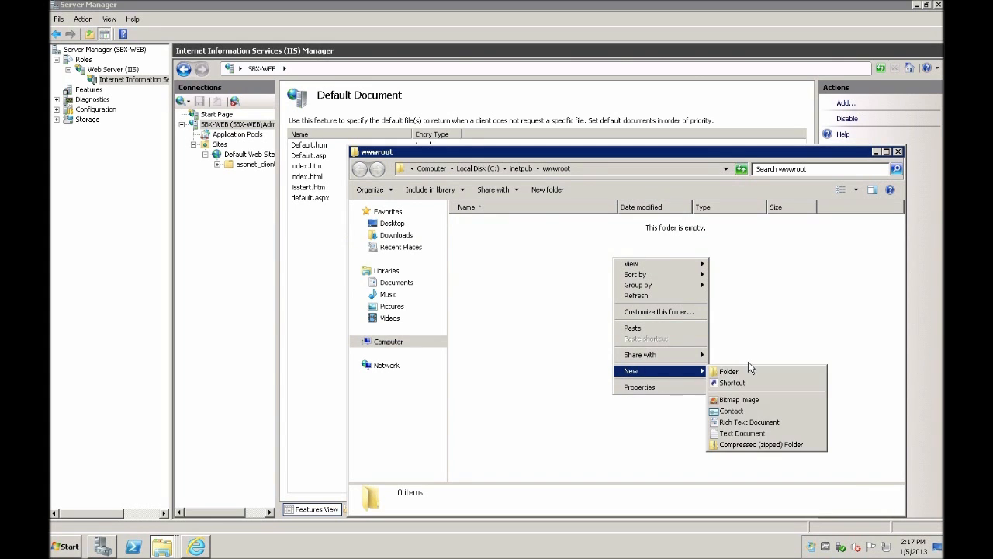
left_click(742, 433)
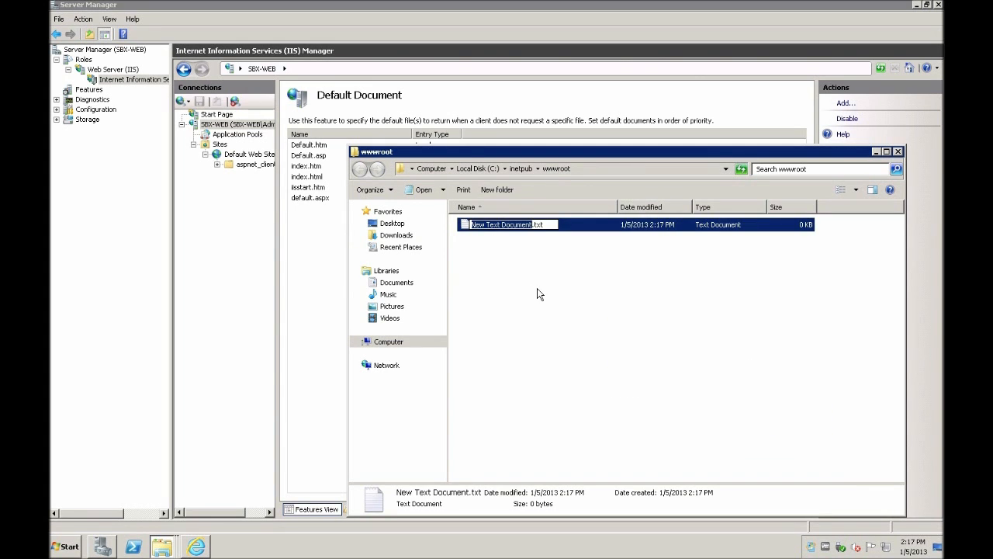
key("ctrl+a")
type("Defaul")
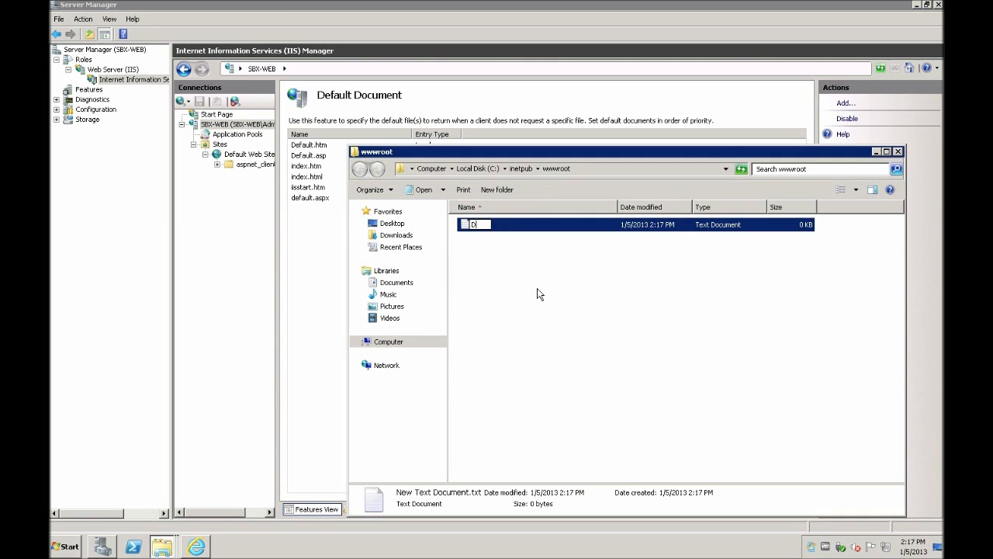
type("t.asp")
key("Return")
key("Return")
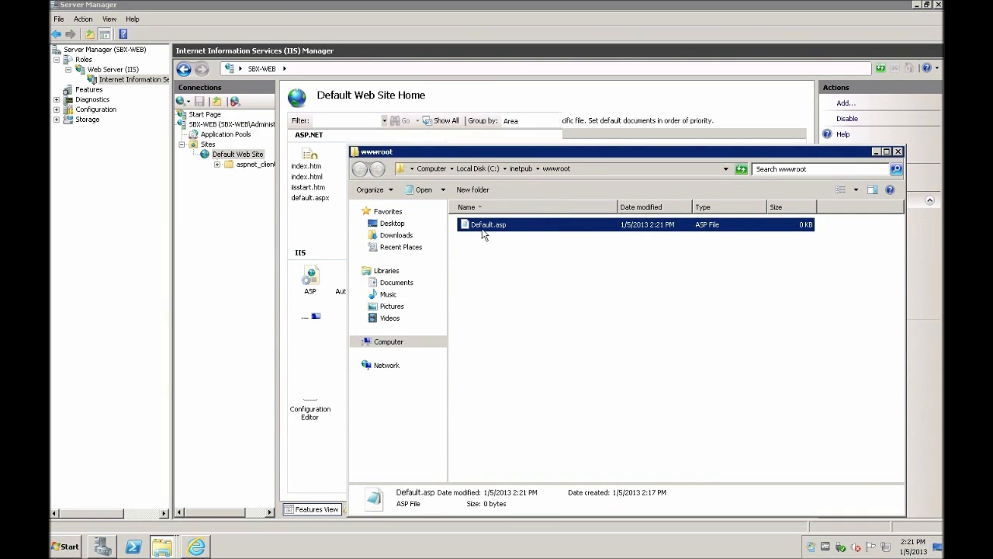
Step: Enter <% Response.Write("Hello from ASP") %> in Default.asp, save it, and browse the Default Web Site over http on port 80
right_click(483, 233)
left_click(490, 243)
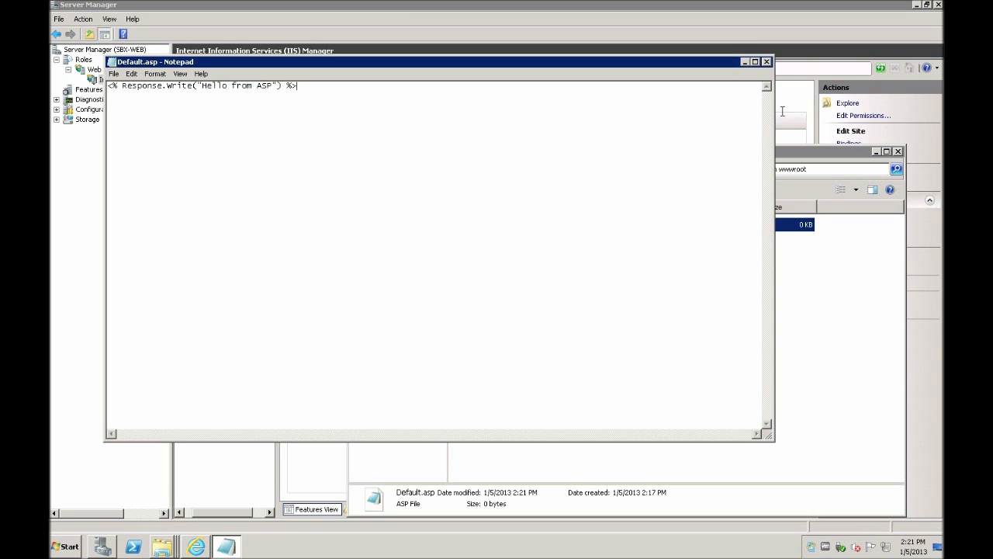
left_click(834, 29)
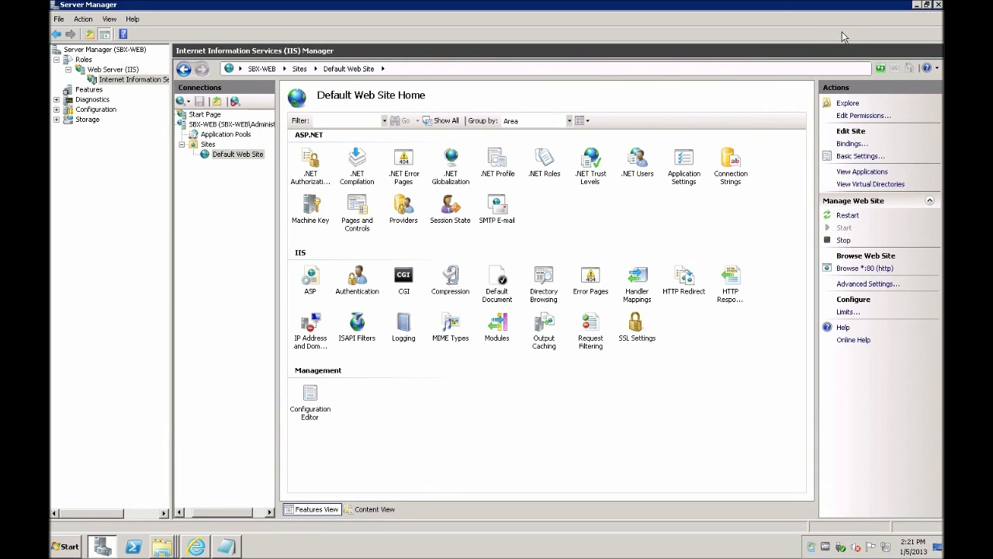
left_click(855, 269)
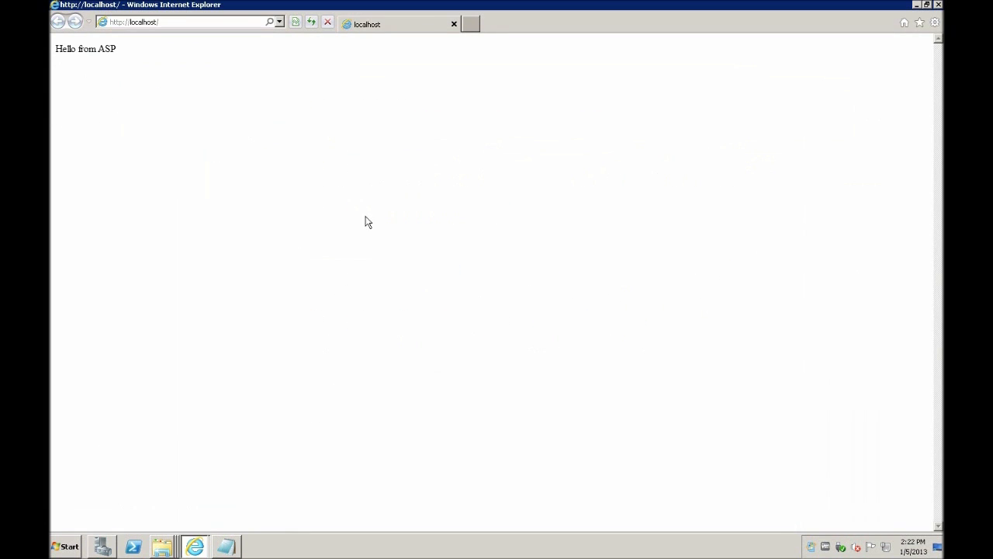
Step: Return to Server Manager and add index.php to the Default Web Site's default documents
left_click(104, 547)
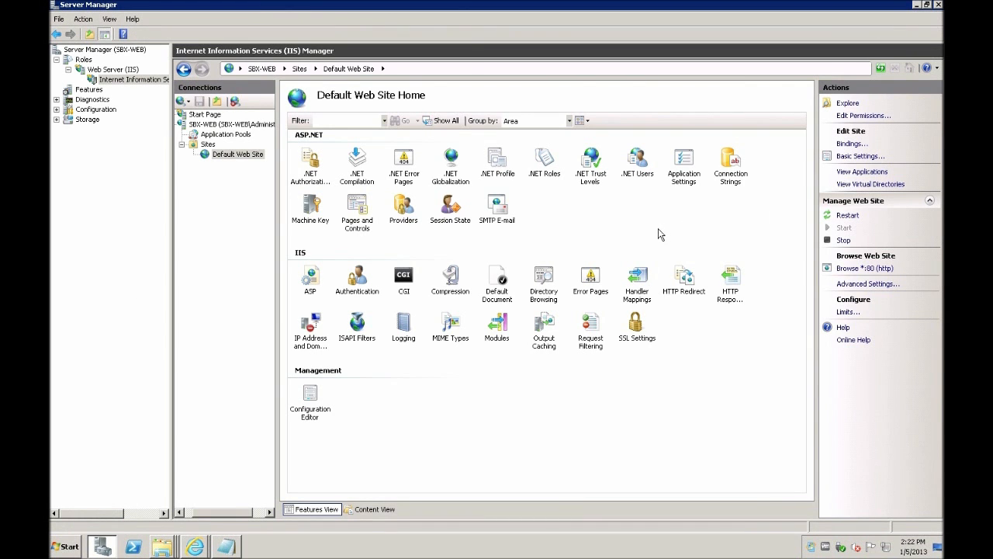
double_click(510, 283)
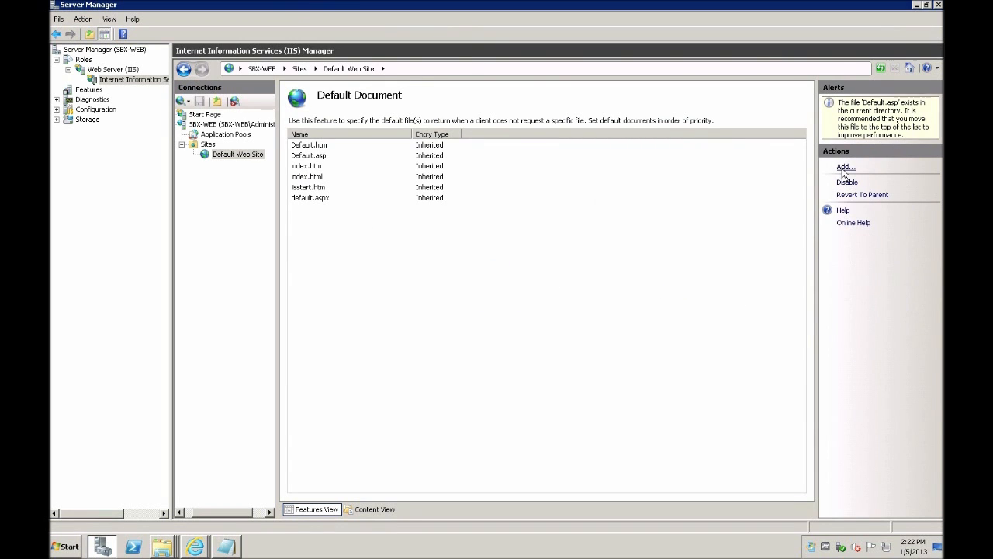
left_click(845, 168)
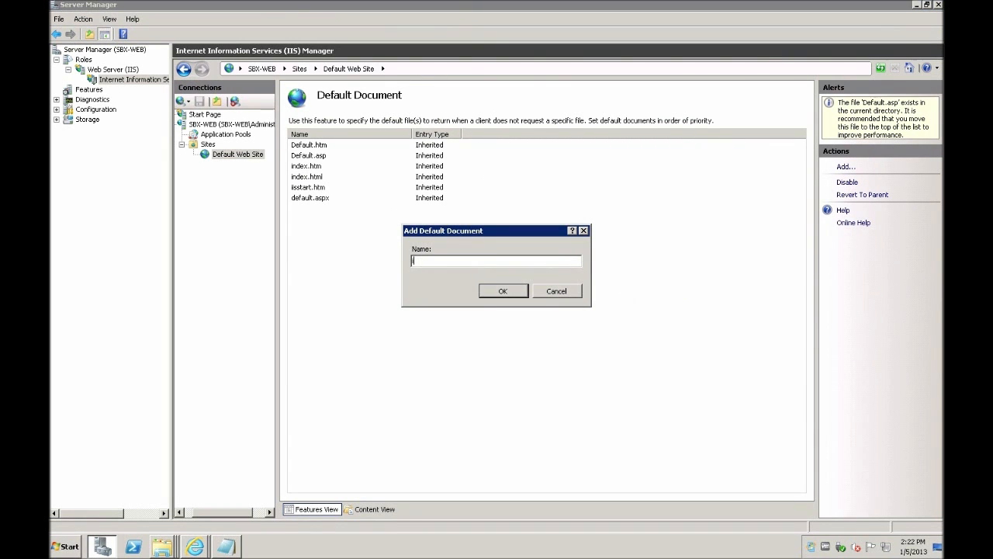
type("index.php")
left_click(521, 296)
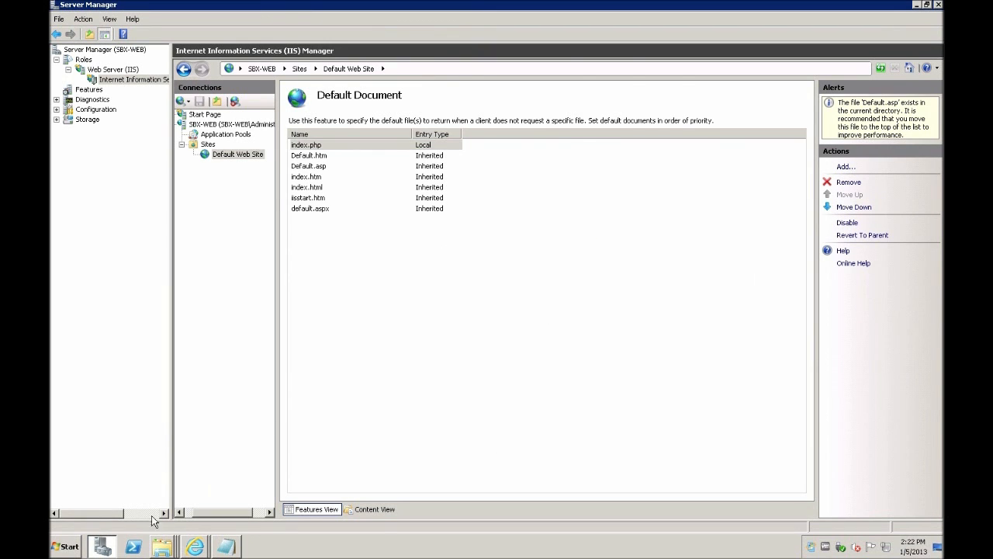
Step: Close the Default.asp text window, check the wwwroot folder's files, and view the home pages of the SBX-WEB server and Default Web Site
left_click(226, 546)
left_click(767, 62)
right_click(161, 546)
left_click(156, 519)
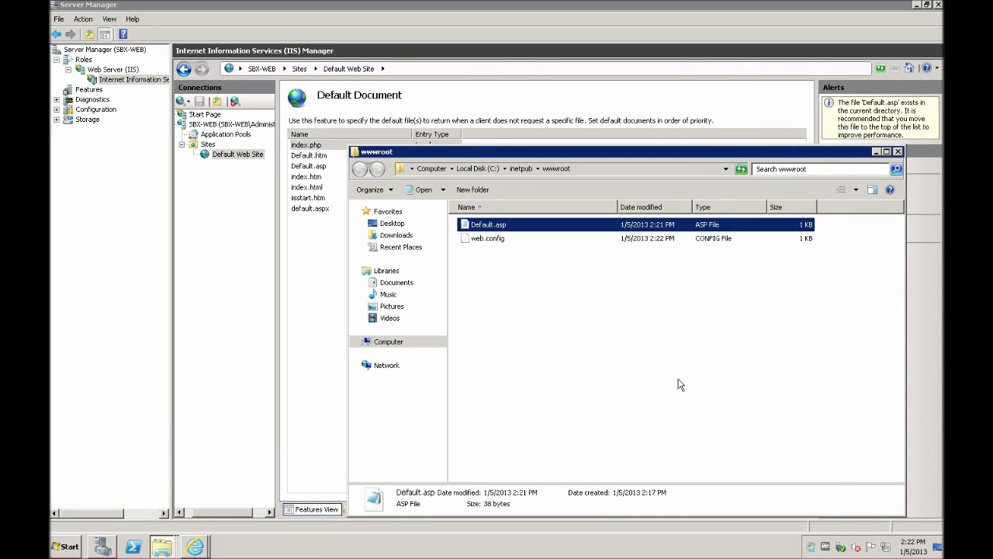
left_click(501, 226)
left_click(240, 125)
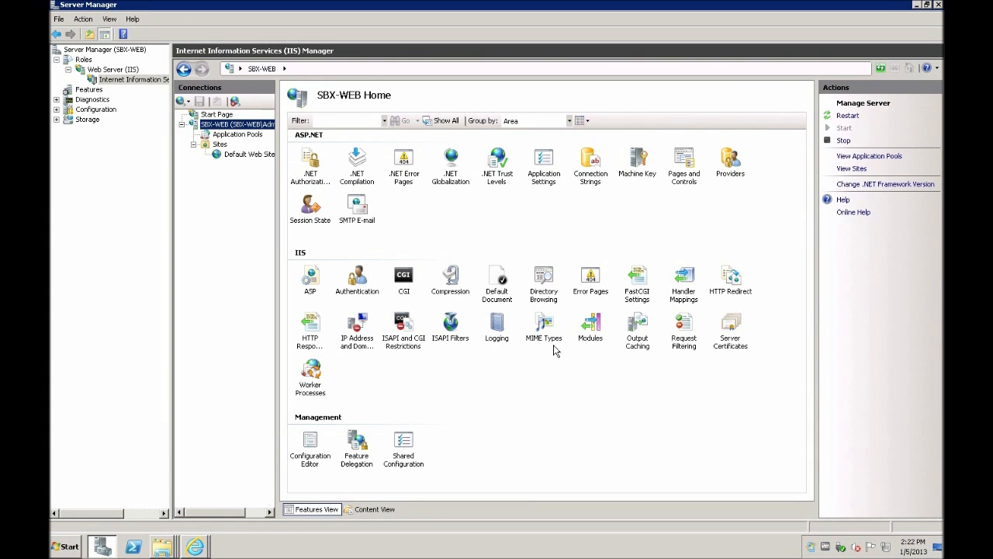
left_click(245, 156)
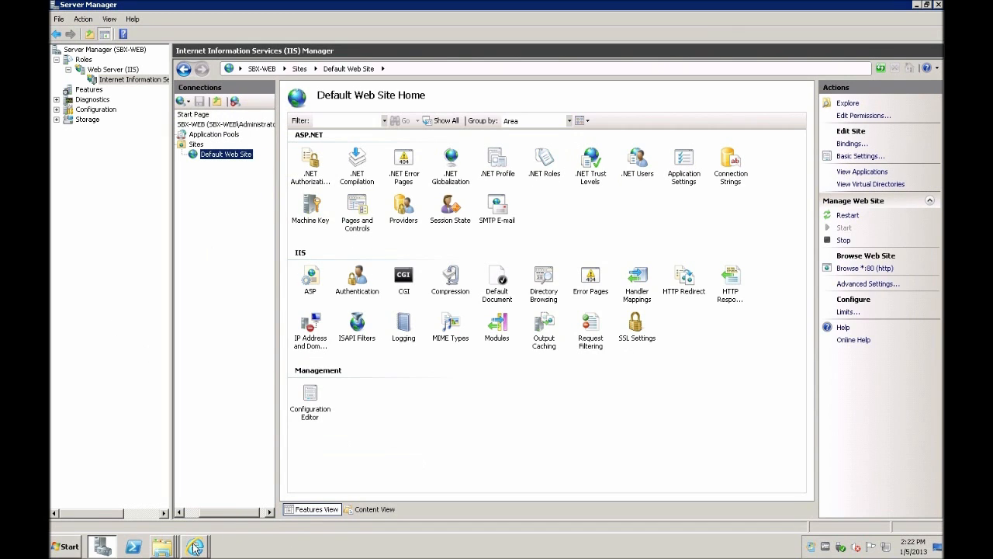
Step: Delete Default.asp from the wwwroot folder
right_click(162, 546)
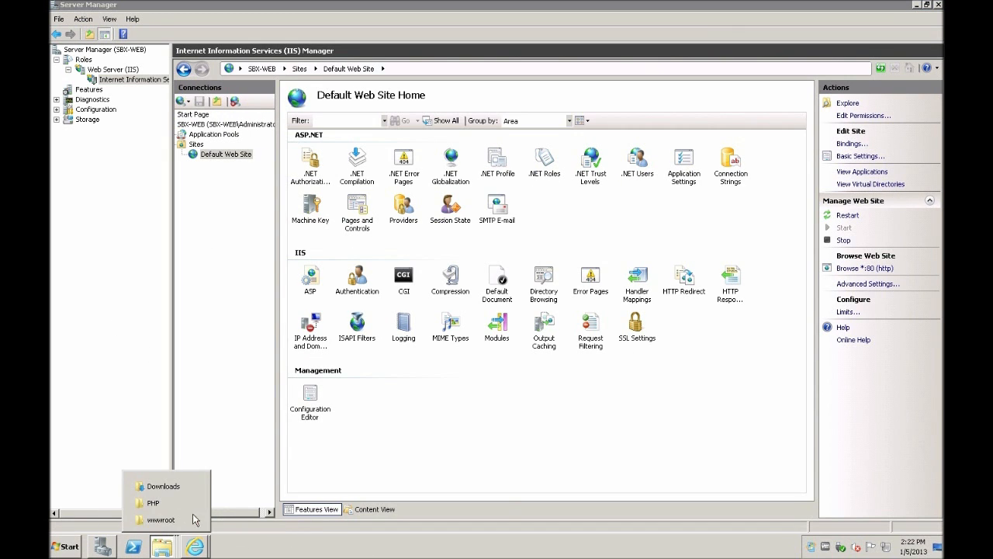
left_click(200, 520)
left_click(501, 253)
left_click(513, 228)
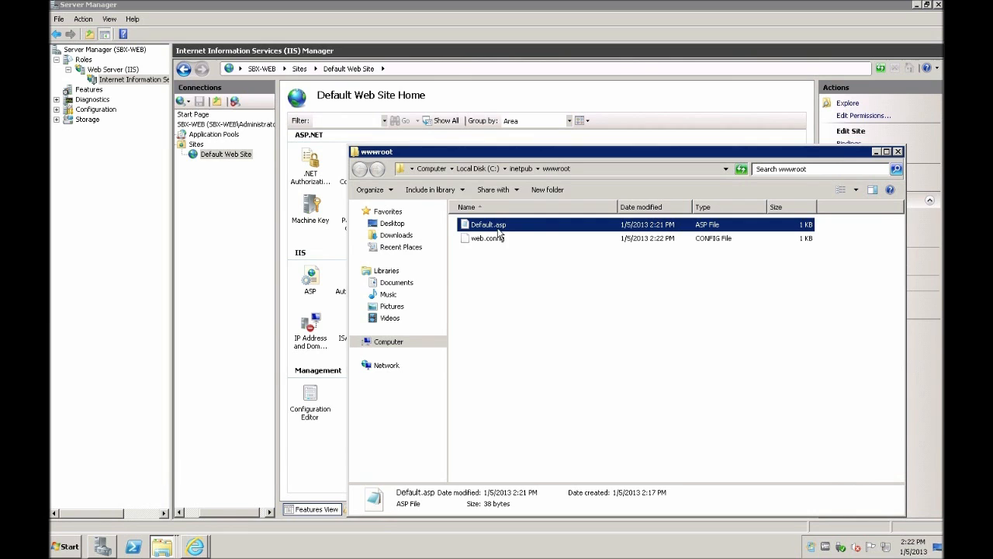
key("Delete")
key("Return")
Step: Create a text document in the wwwroot folder and name it index.php, replacing the .txt extension
right_click(568, 282)
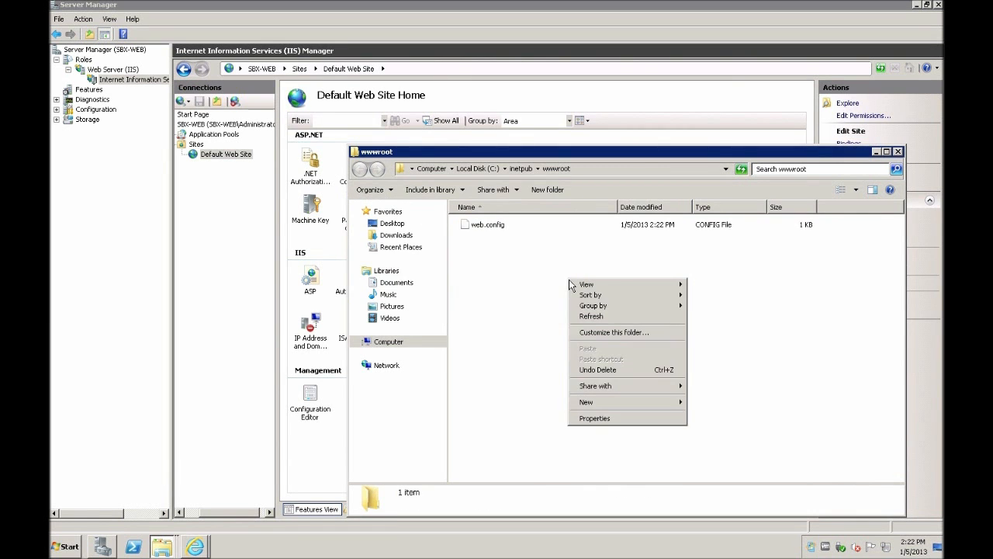
mouse_move(597, 403)
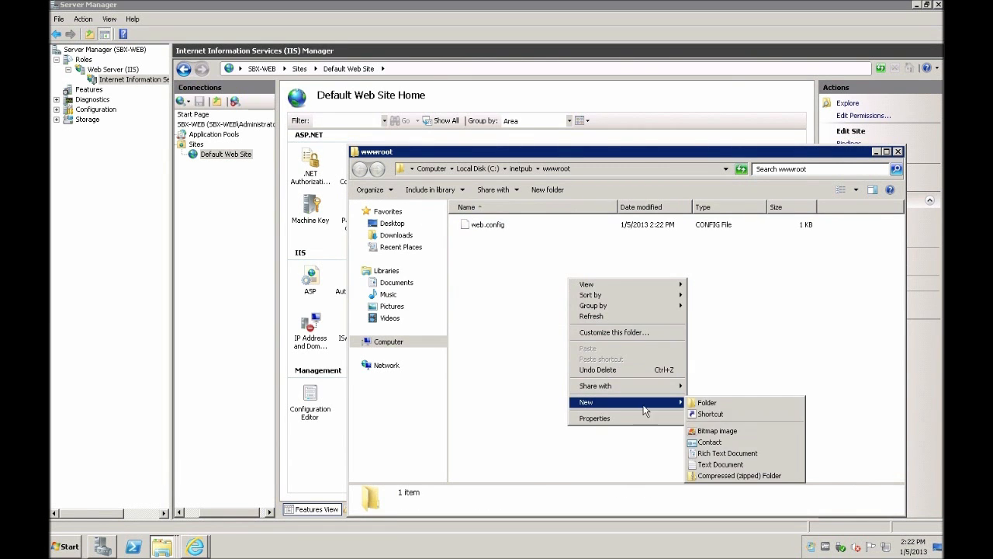
left_click(710, 466)
type("index.p")
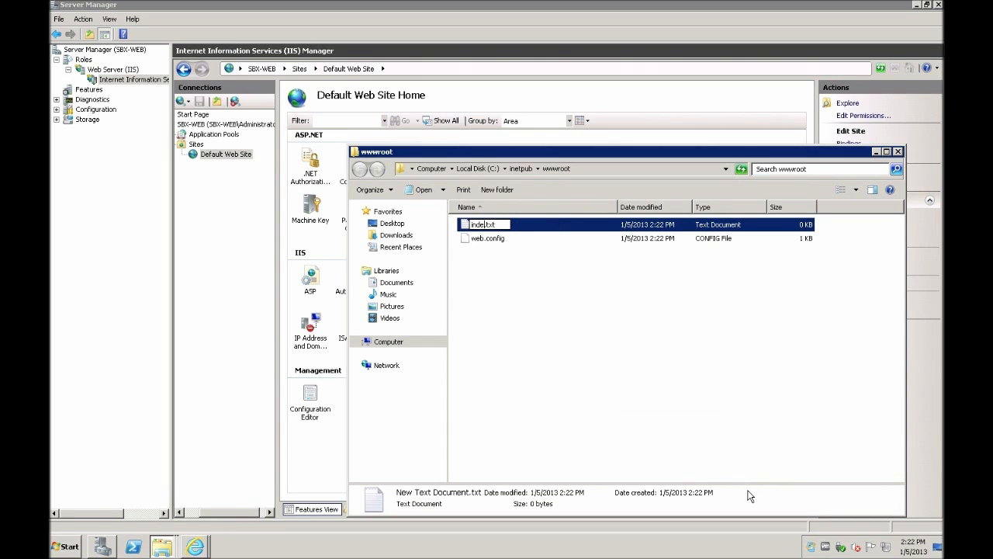
type("hp")
key("Delete")
key("Delete")
key("Delete")
key("Delete")
key("Return")
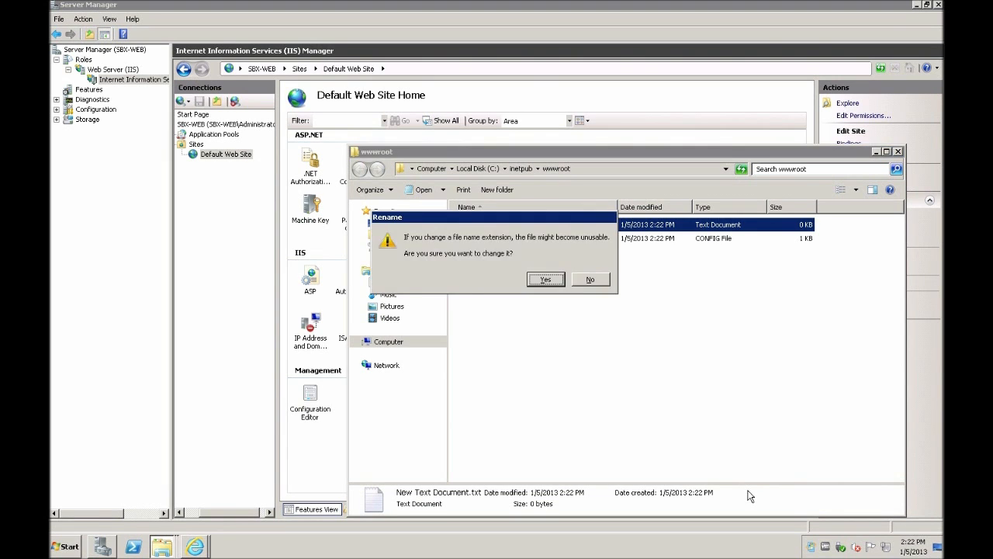
key("Return")
Step: Open index.php, enter <?php phpinfo(); ?>, save the file, and close it
key("Return")
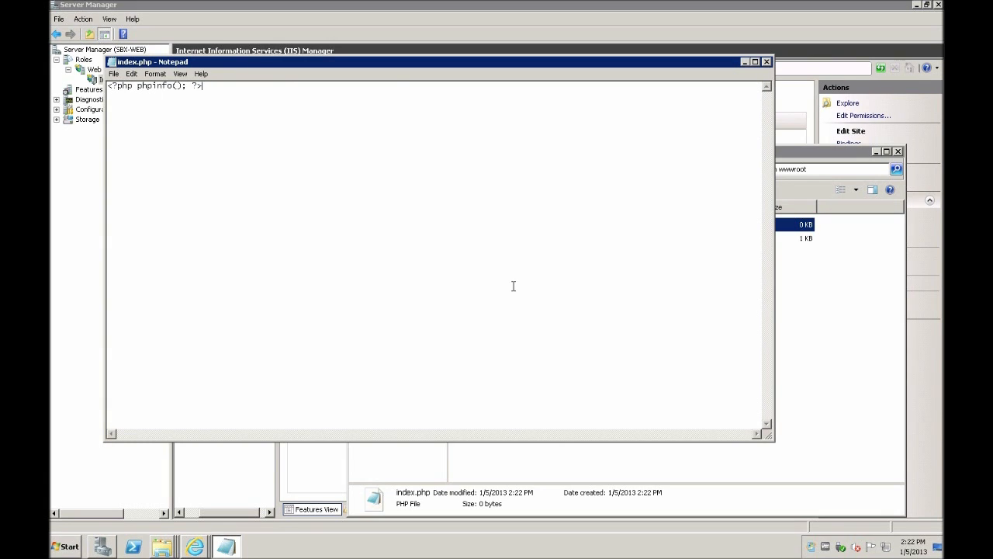
key("ctrl+s")
left_click(769, 63)
Step: Browse the Default Web Site over http on port 80, examine the phpinfo page, and close both localhost browser tabs
left_click(664, 36)
left_click(860, 269)
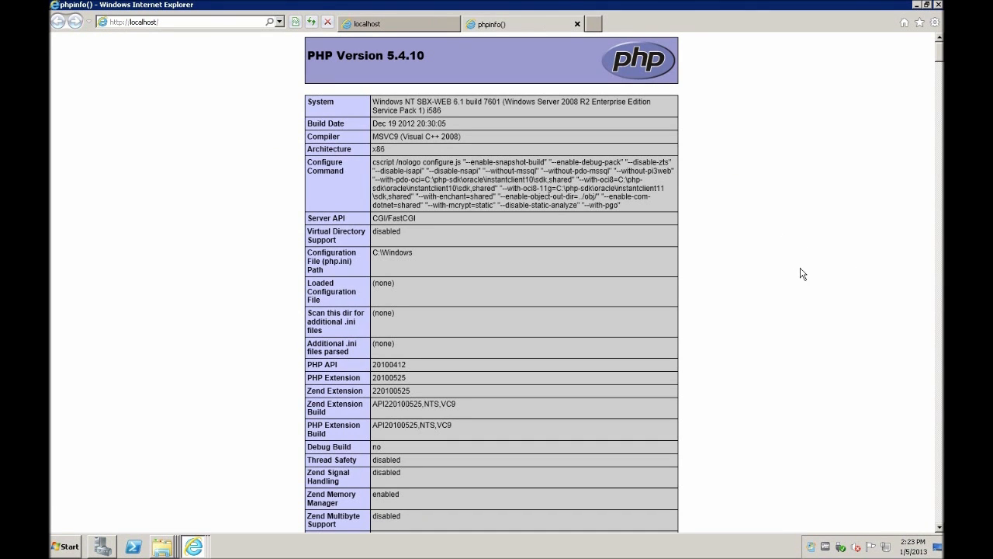
scroll(799, 293, "down", 20)
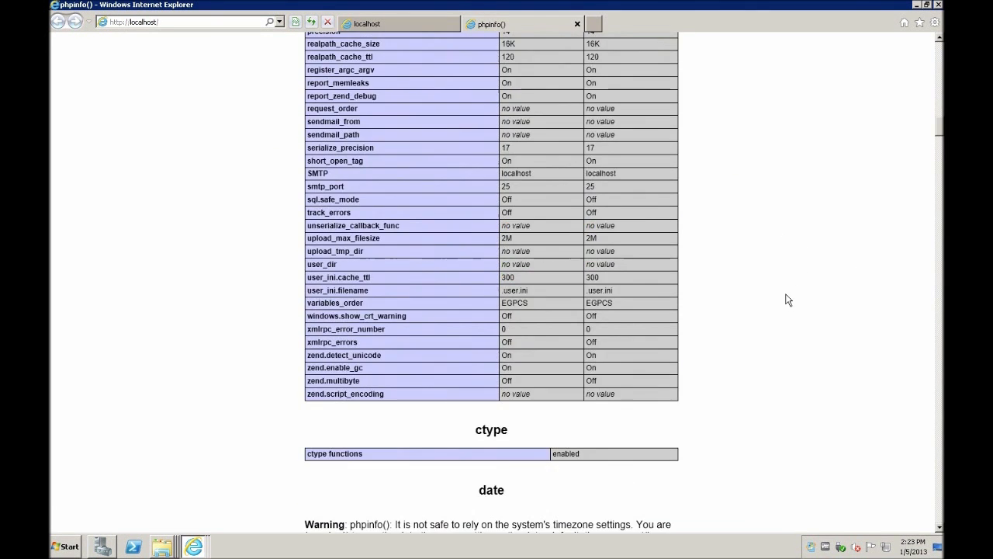
scroll(790, 311, "down", 20)
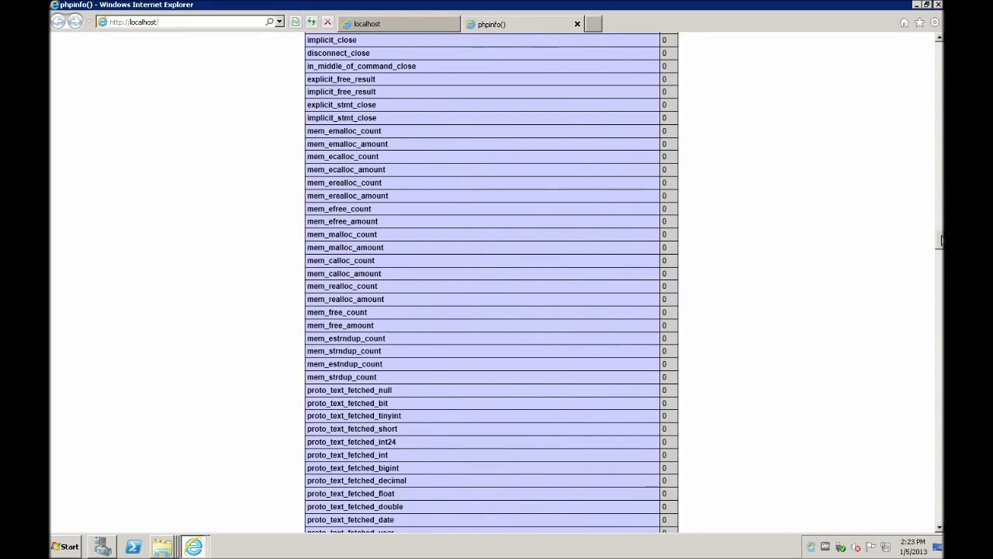
left_click_drag(939, 240, 939, 318)
key("Home")
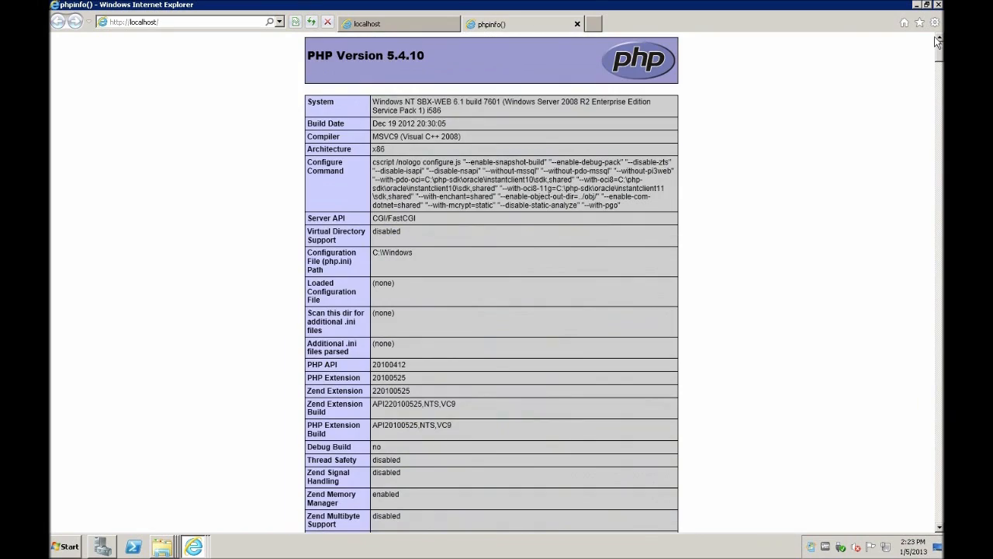
left_click(578, 25)
left_click(456, 25)
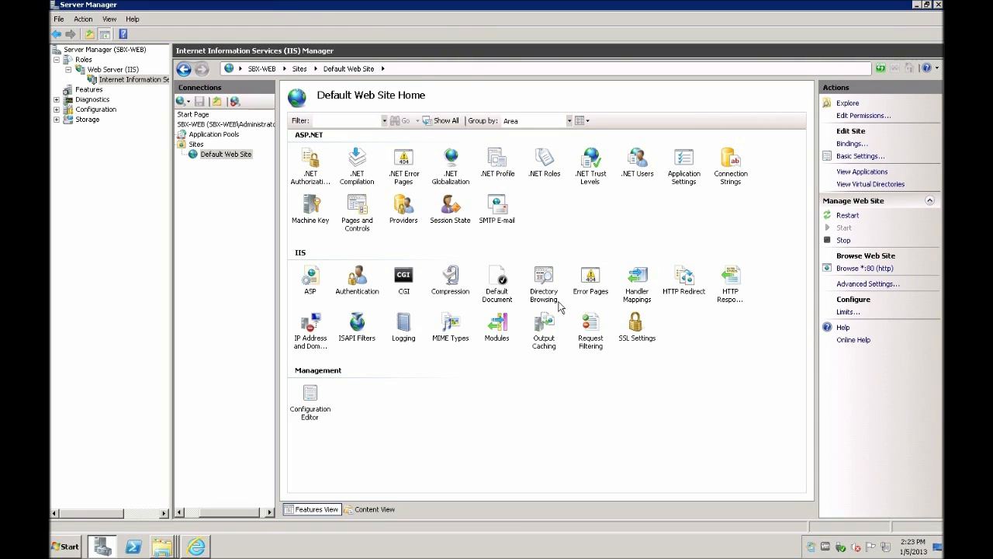
Step: Open the PHP folder in Windows Explorer and locate the php.ini-development and php.ini-production files
right_click(175, 549)
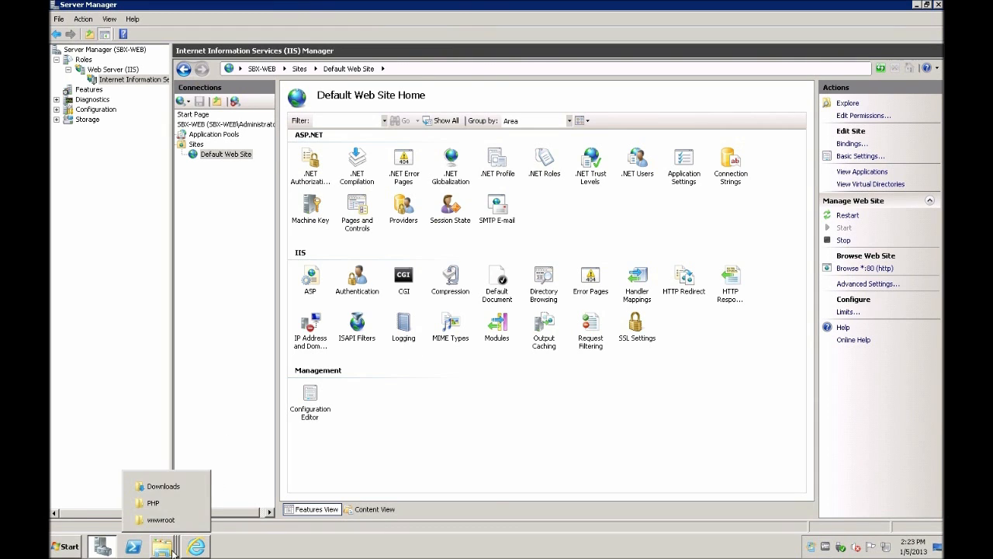
left_click(497, 494)
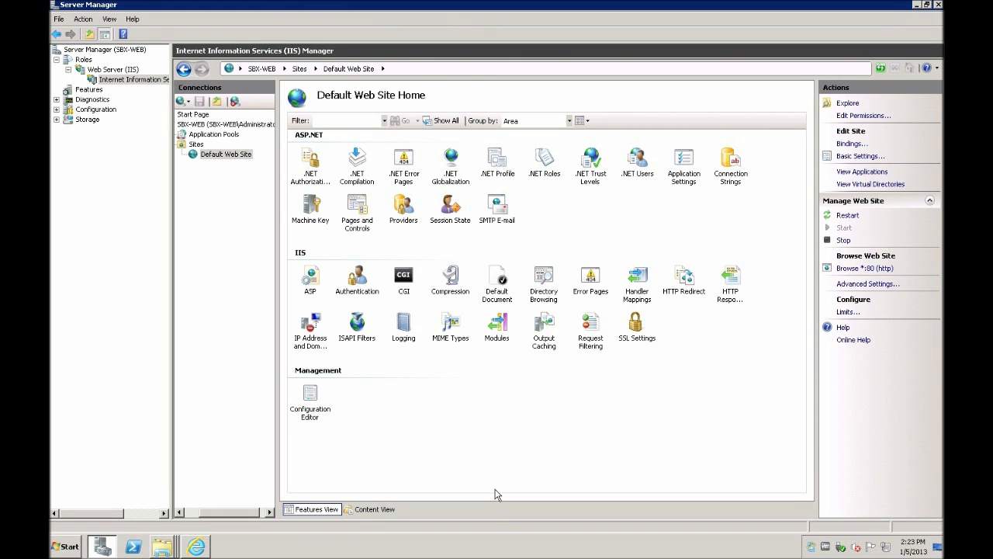
right_click(162, 547)
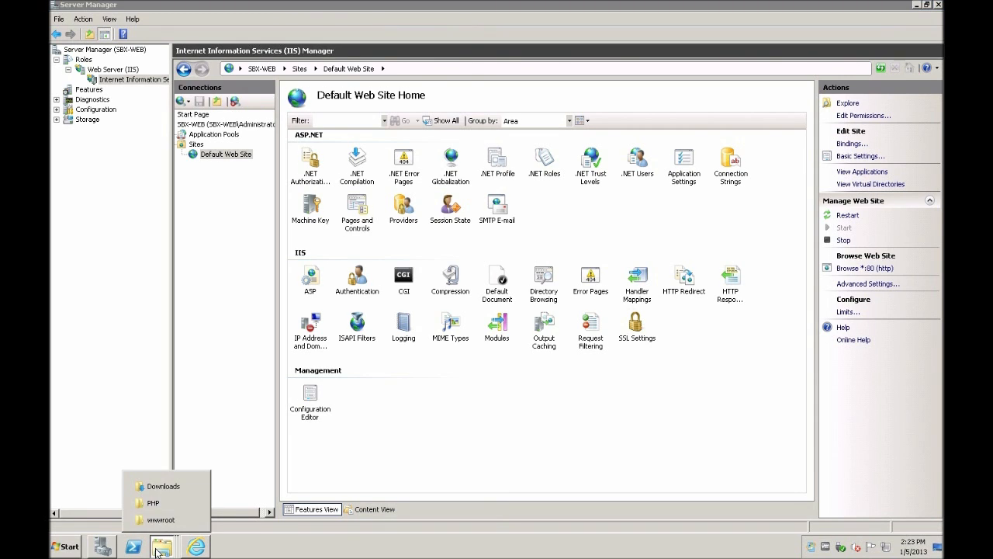
left_click(154, 503)
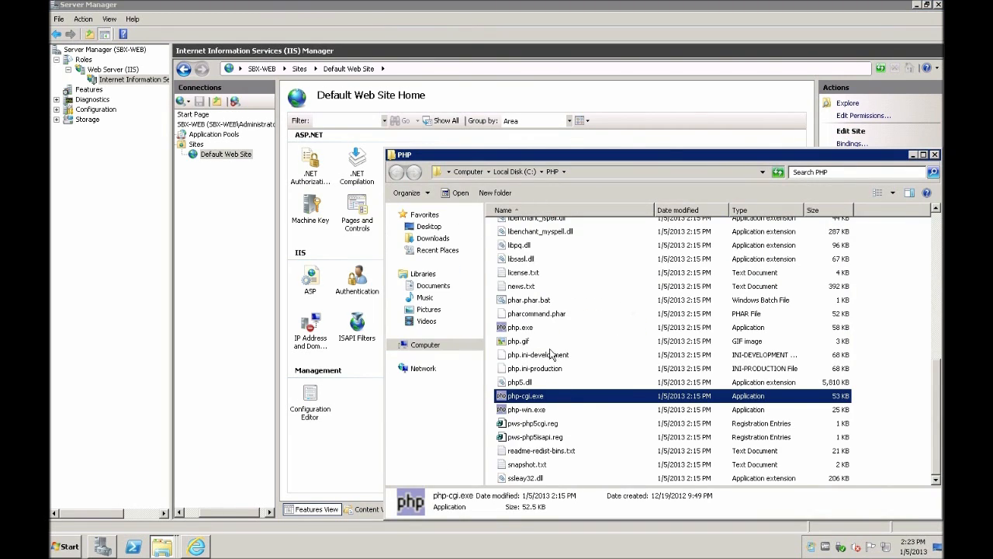
left_click(521, 261)
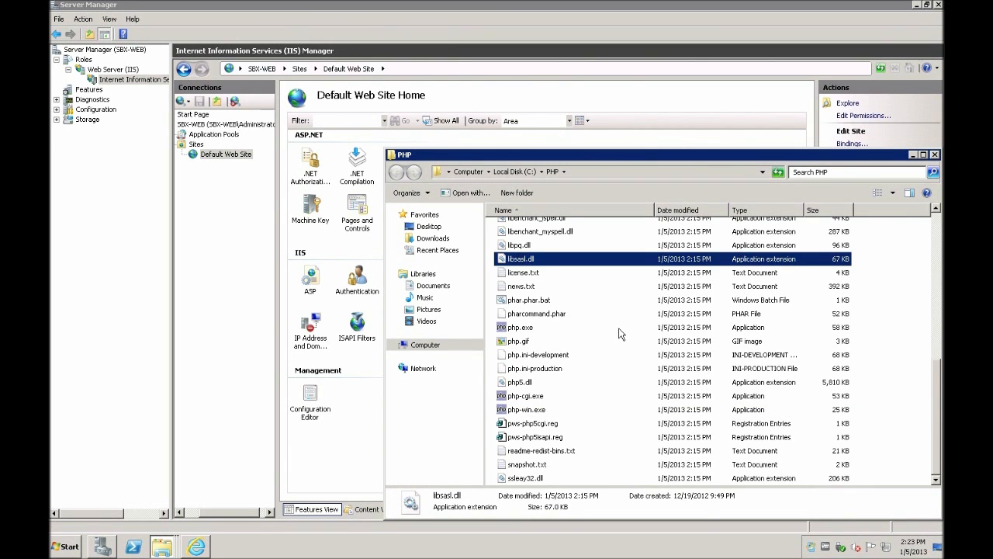
type("php.i")
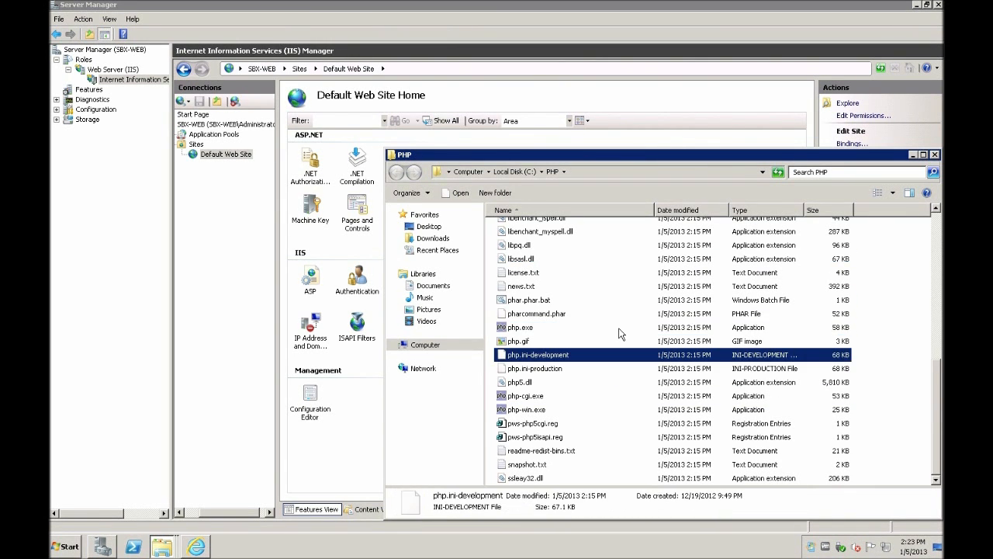
left_click(546, 369, "ctrl")
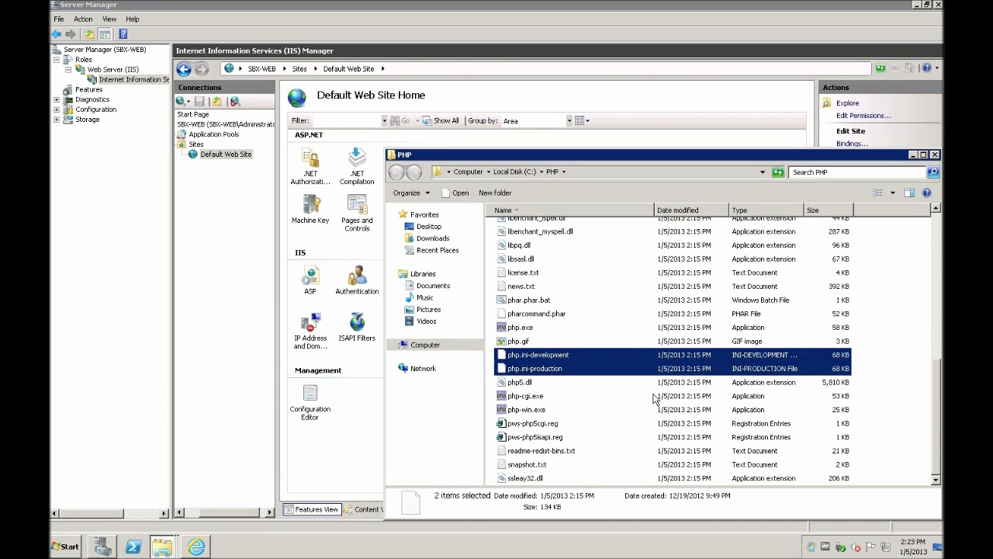
left_click(529, 369)
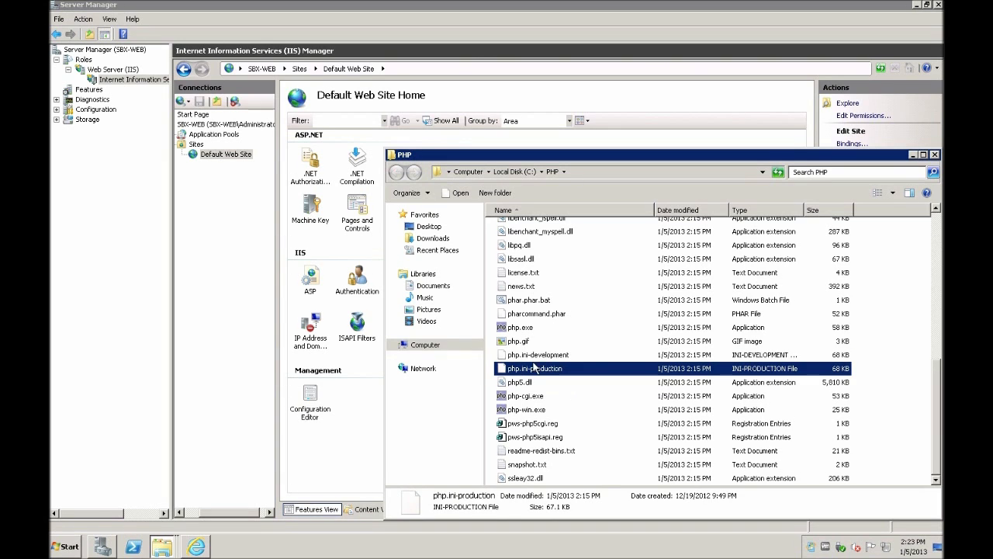
Step: Duplicate php.ini-development within the PHP folder and rename the copy to php.ini, accepting the extension change
left_click(522, 357)
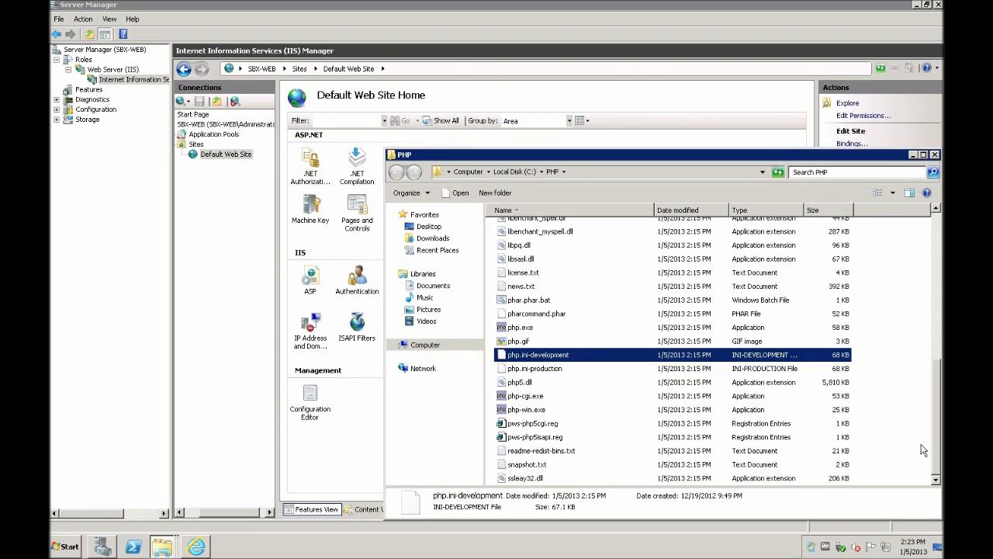
key("ctrl+v")
key("F2")
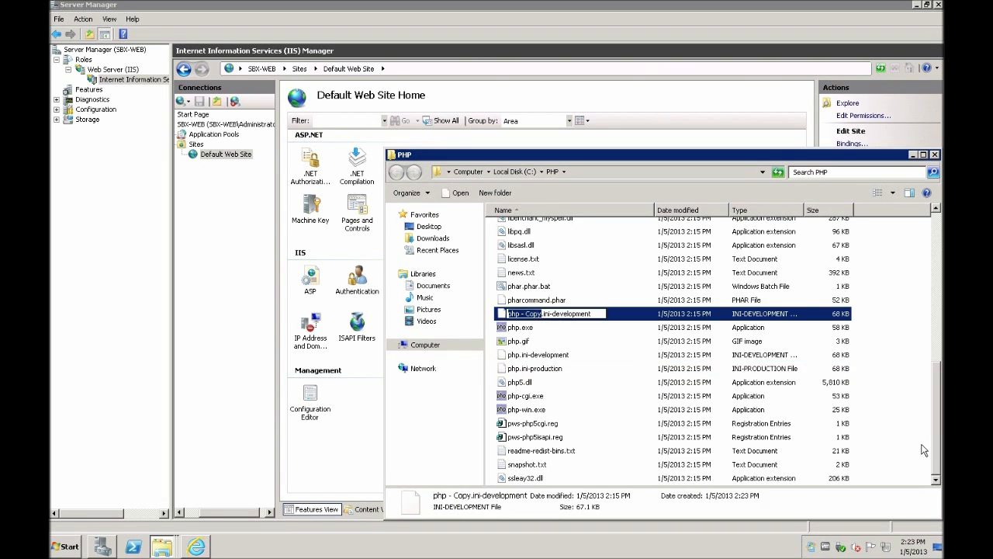
key("ctrl+a")
type("php.ini")
key("Return")
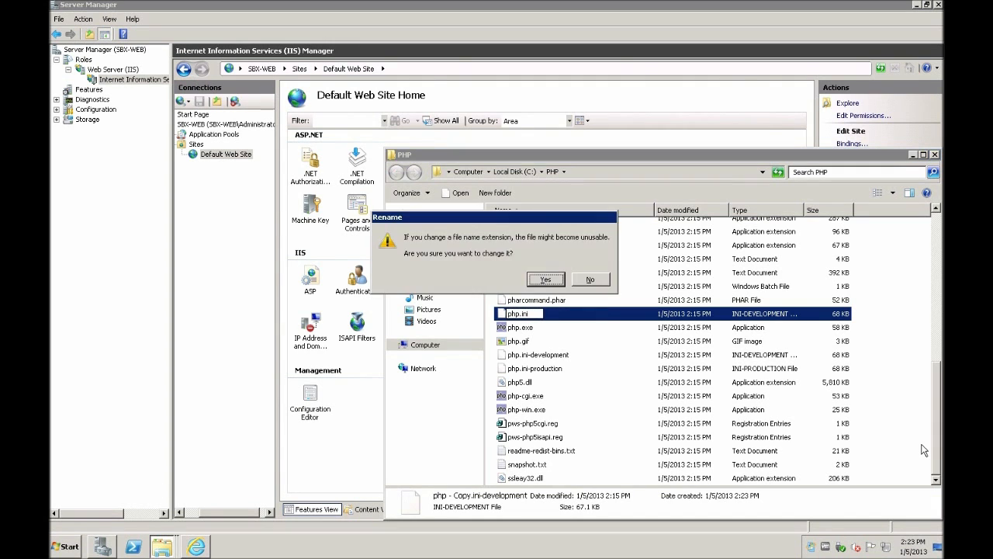
key("Return")
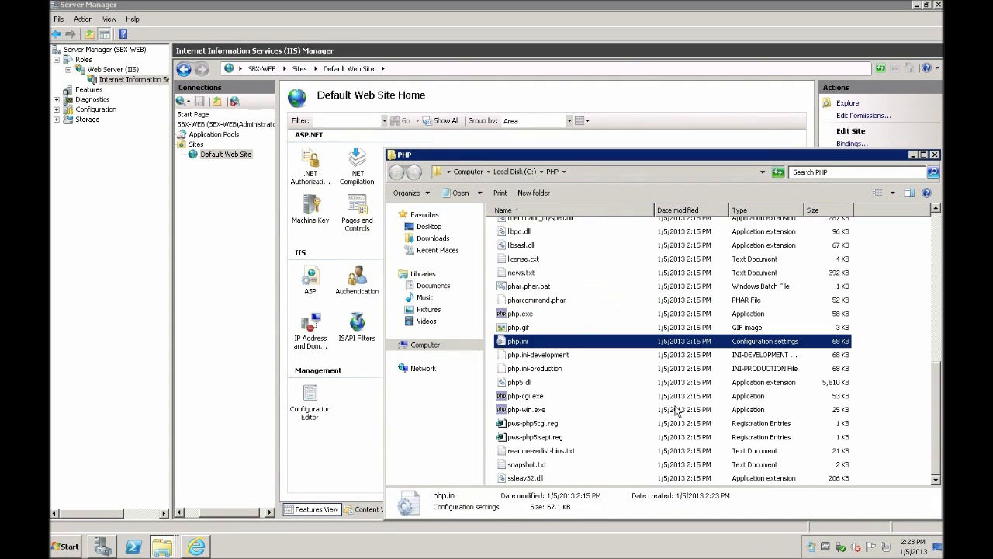
Step: Open php.ini in Notepad and look through its closing sections, quick reference and introductory comments
key("Return")
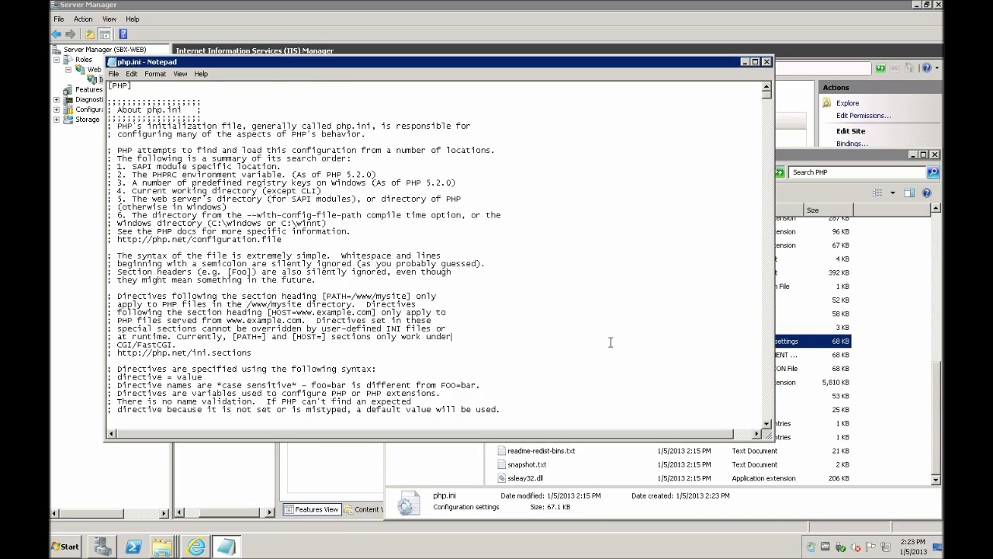
key("ctrl+End")
scroll(591, 335, "up", 20)
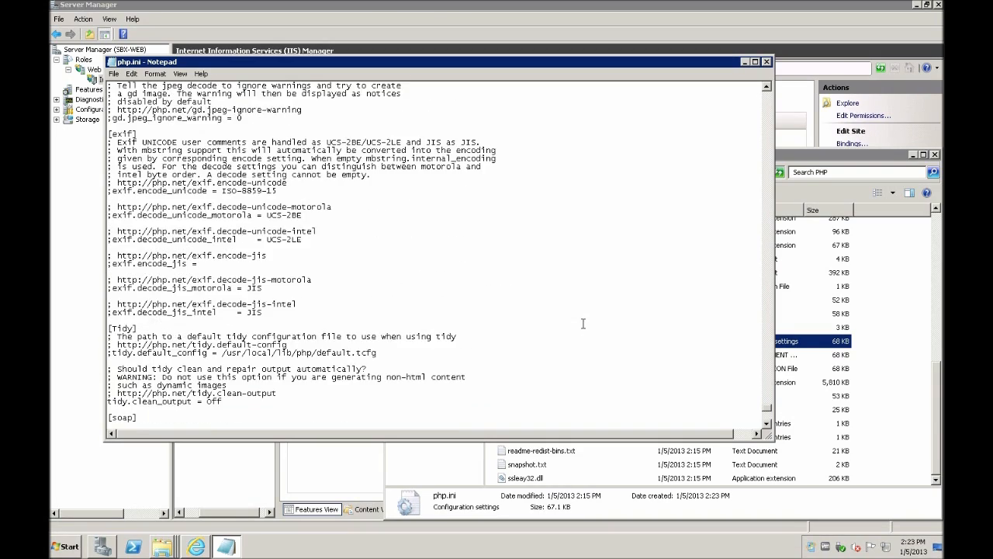
left_click_drag(769, 399, 763, 114)
scroll(763, 115, "down", 1)
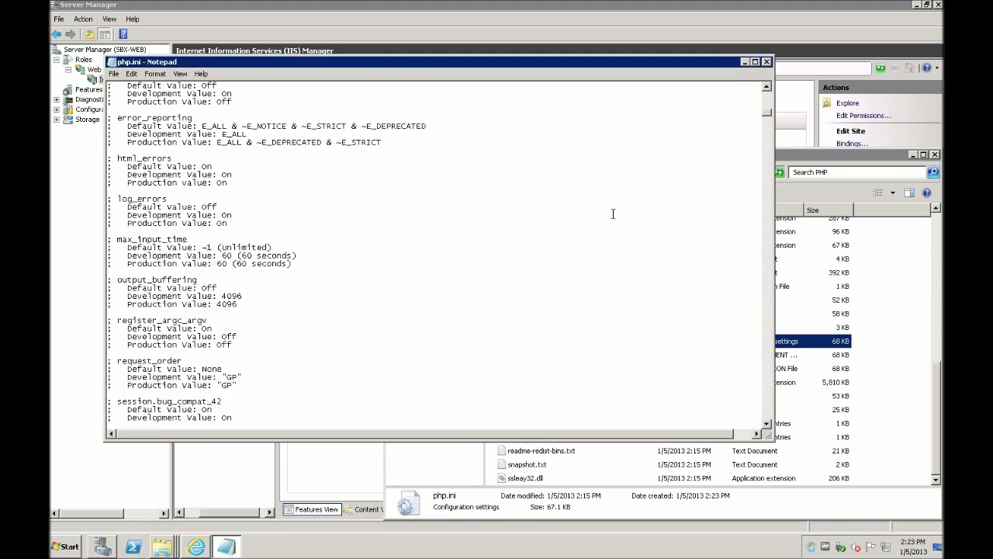
scroll(489, 265, "up", 20)
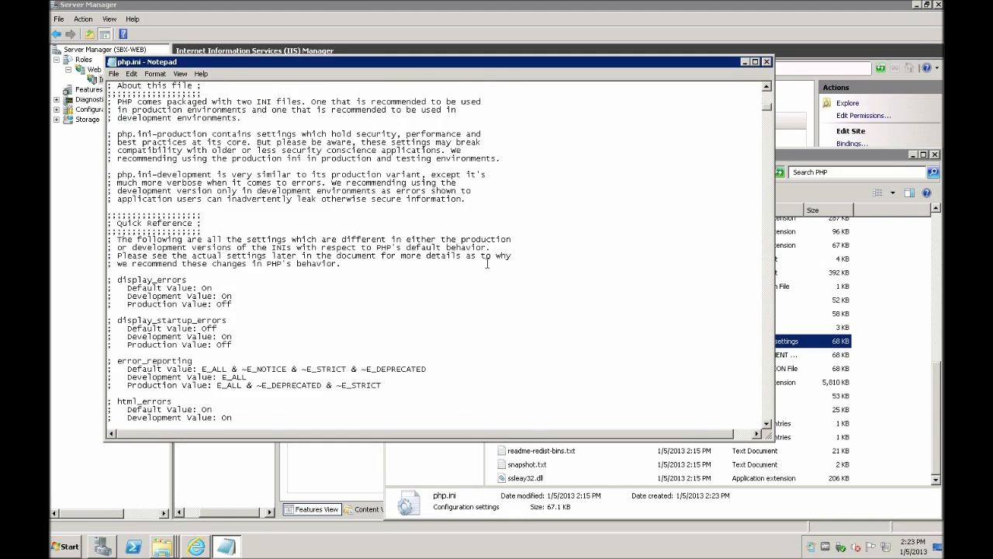
scroll(487, 264, "up", 12)
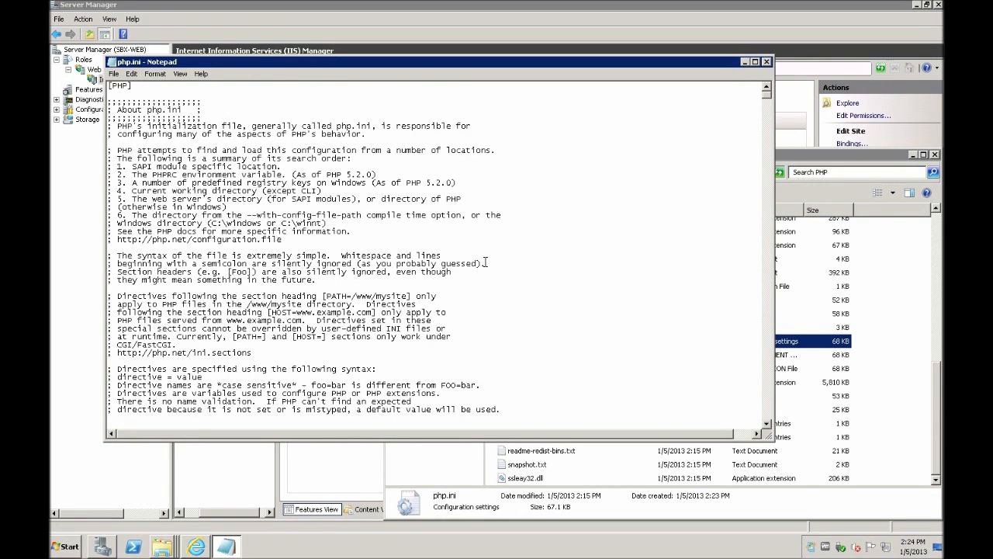
Step: Search php.ini for "time" and examine the max_input_time entry in the quick reference
key("ctrl+f")
type("time")
key("Return")
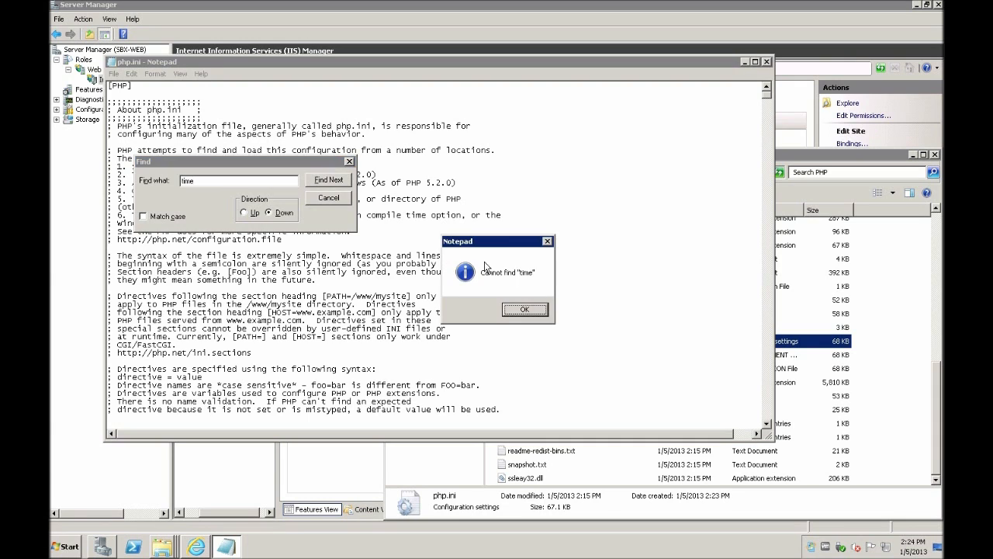
key("Return")
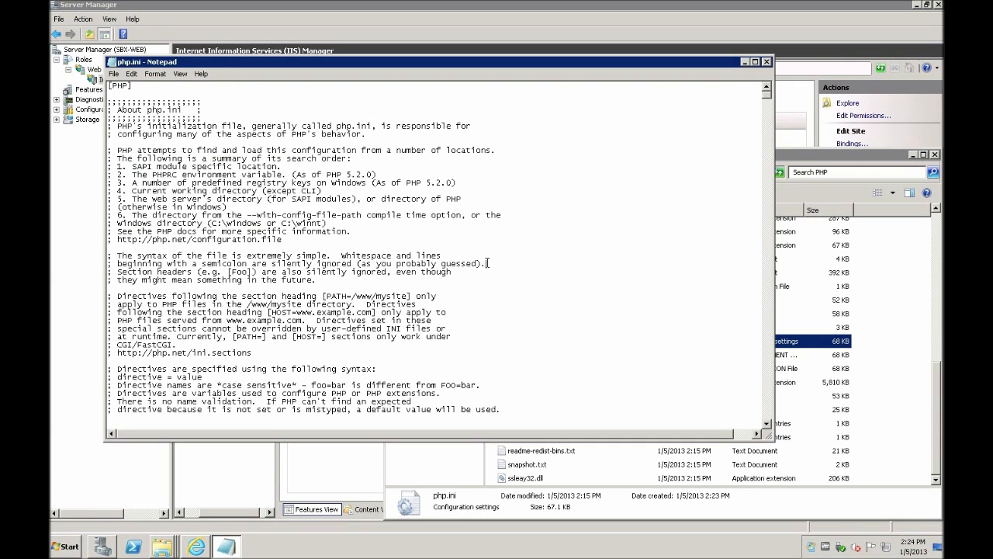
key("ctrl+f")
type("time")
key("Return")
key("Return")
key("Return")
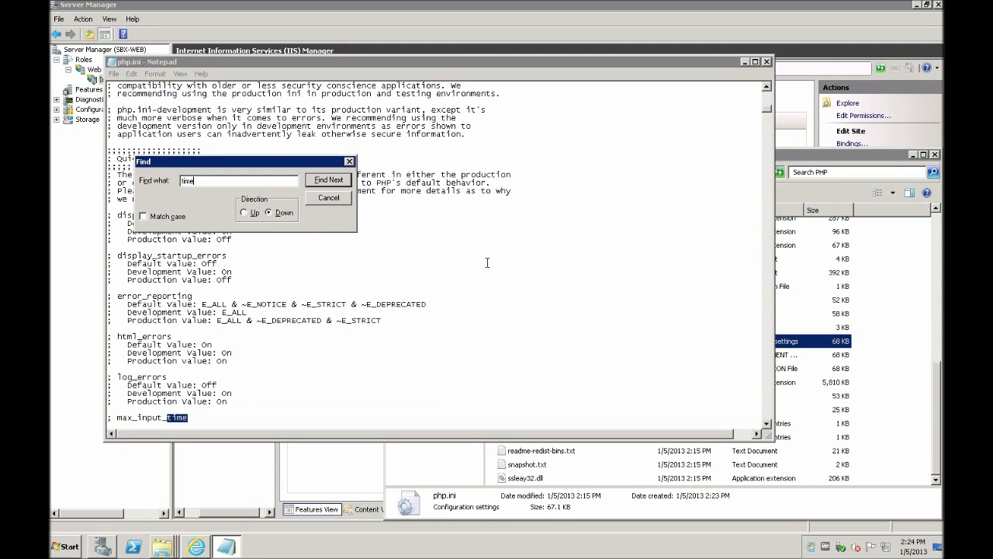
key("Escape")
scroll(481, 275, "down", 2)
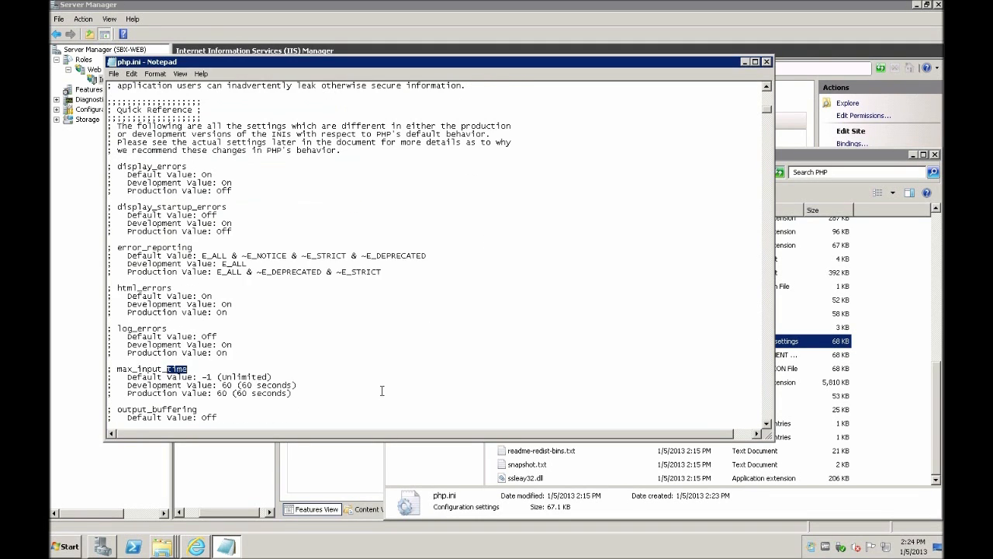
scroll(427, 341, "down", 3)
scroll(382, 388, "down", 1)
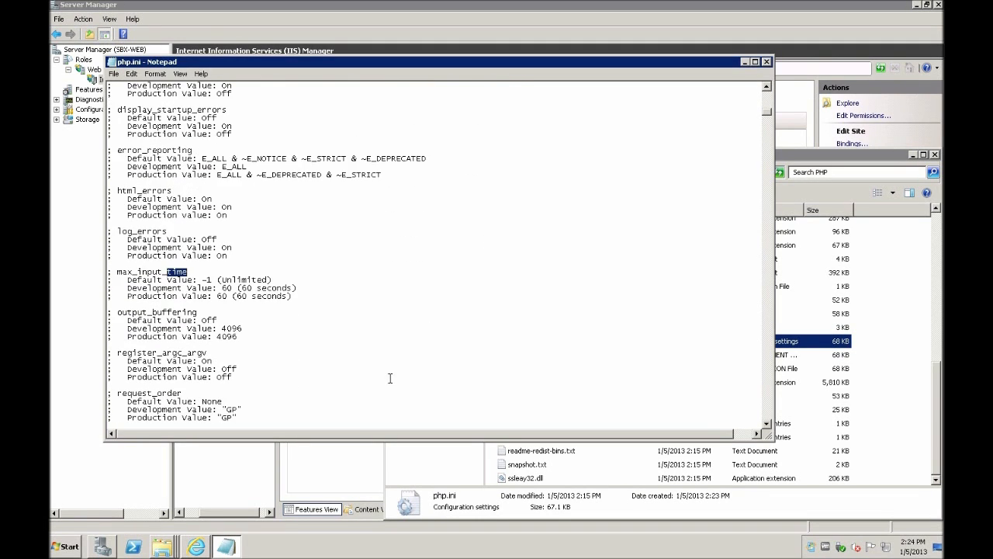
Step: Continue the "time" search through the next two matches and read the surrounding php.ini options and language options
key("ctrl+f")
key("Return")
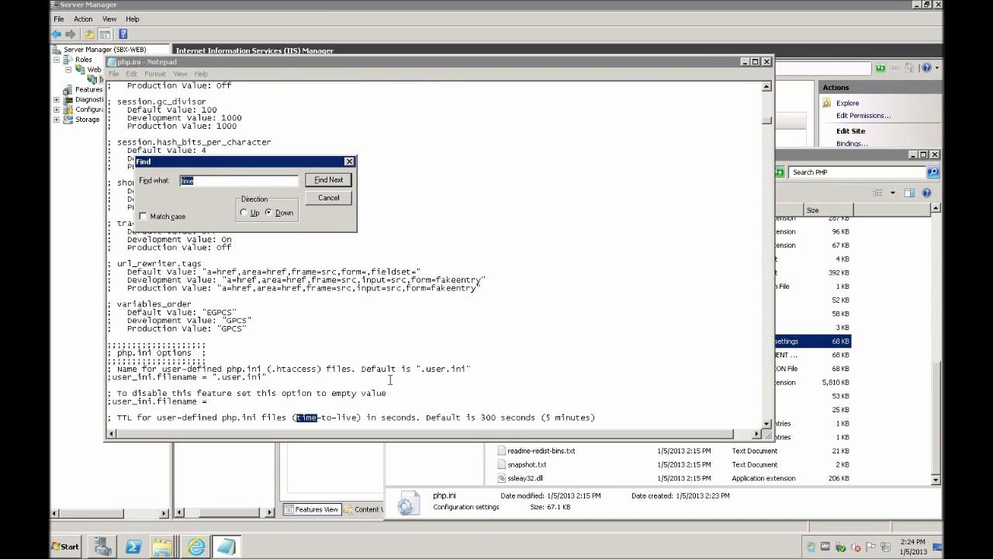
key("Escape")
scroll(390, 379, "down", 5)
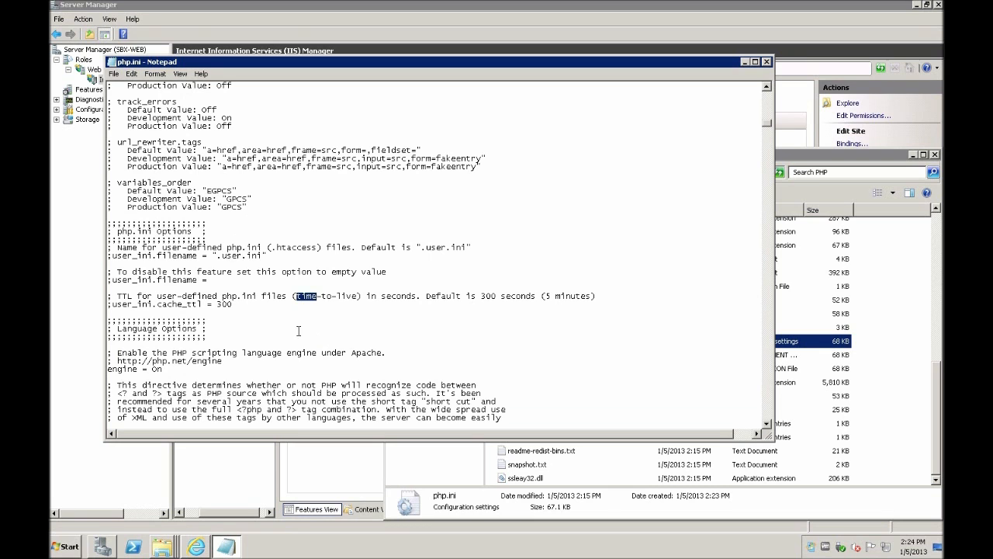
key("ctrl+f")
key("Return")
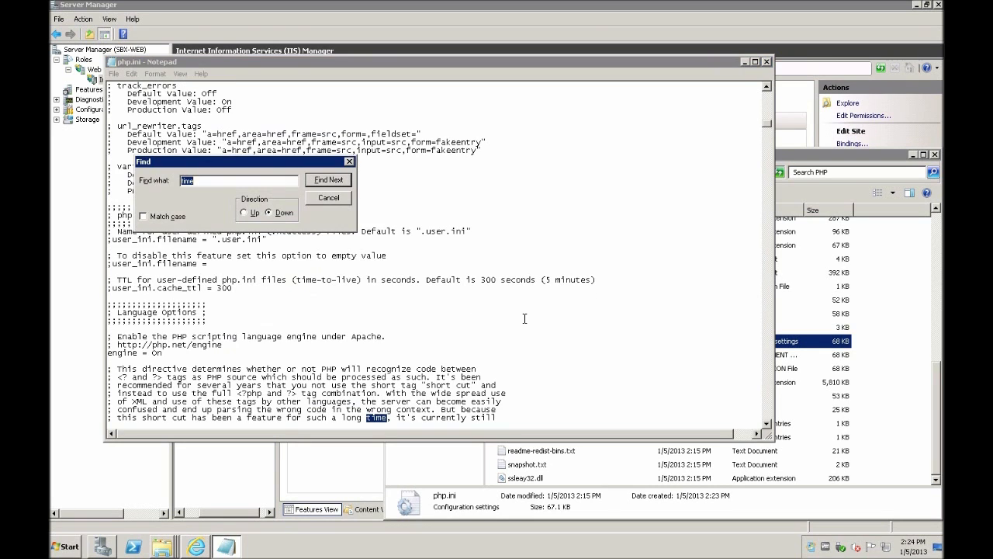
key("Escape")
scroll(525, 318, "down", 10)
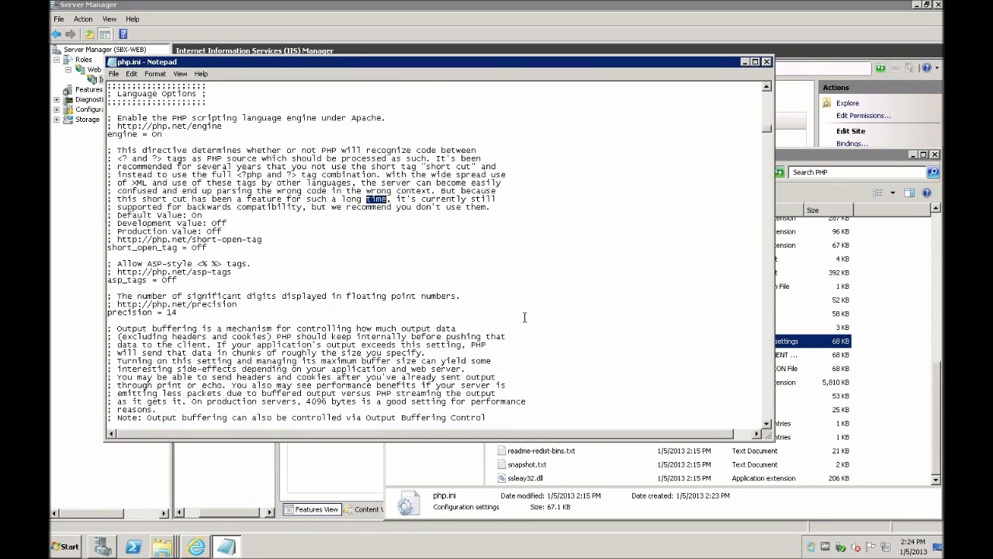
Step: Search php.ini for "execut" and highlight the max_execution_time value under Resource Limits
key("ctrl+f")
type("execut")
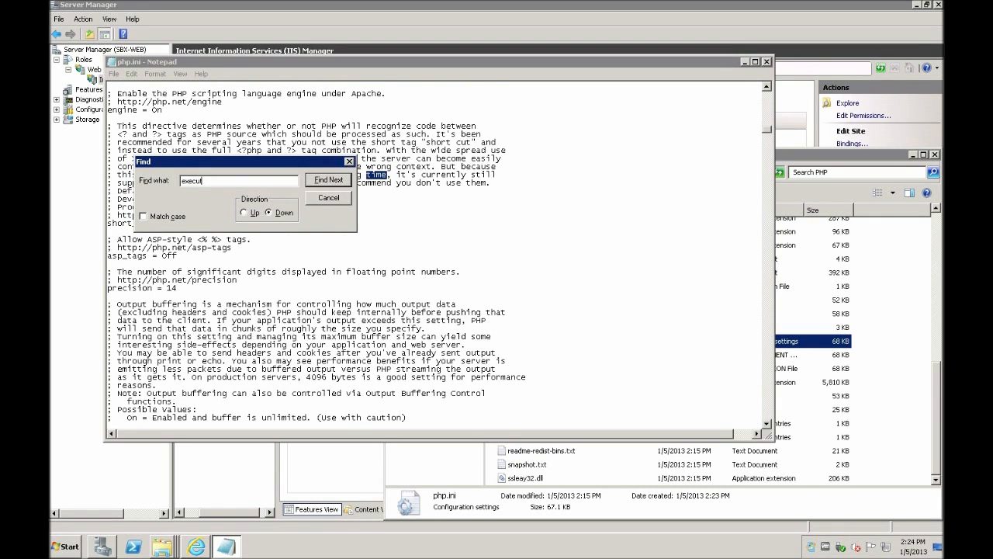
key("Return")
key("Return")
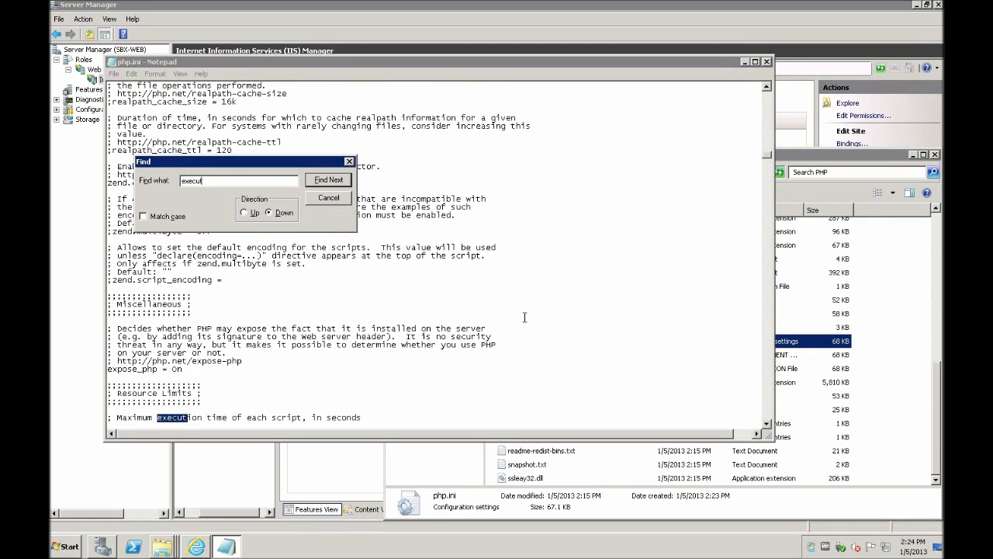
key("Escape")
scroll(524, 317, "down", 5)
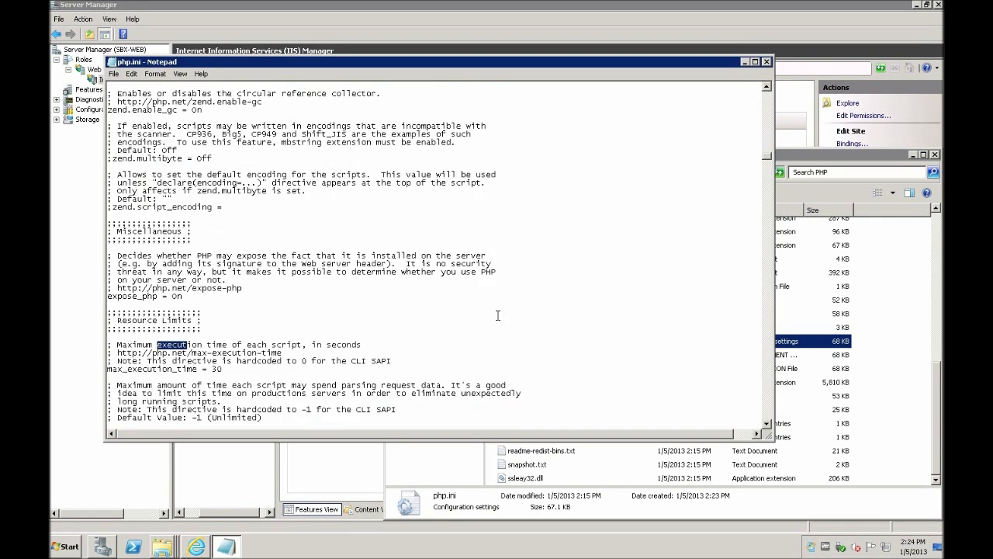
scroll(419, 368, "down", 1)
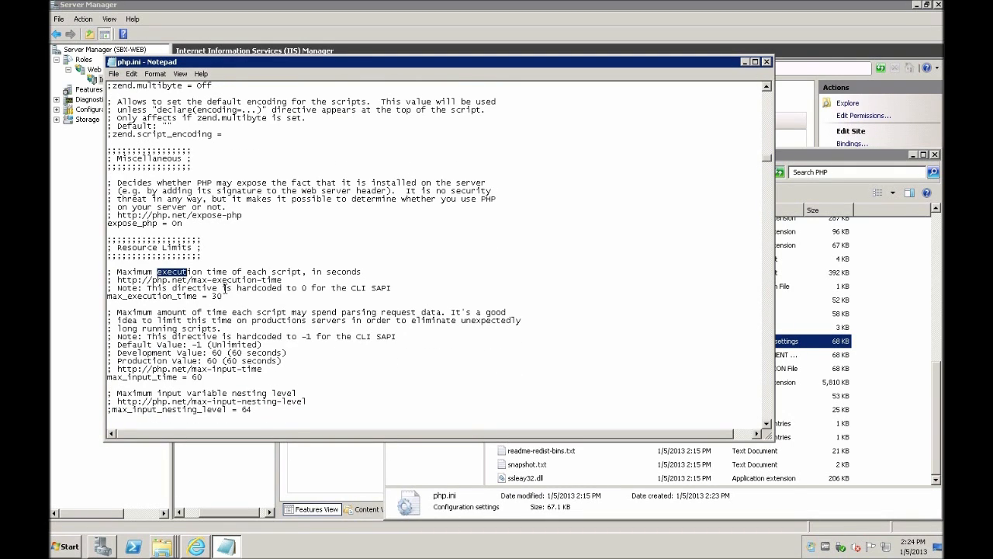
double_click(218, 296)
scroll(320, 343, "down", 1)
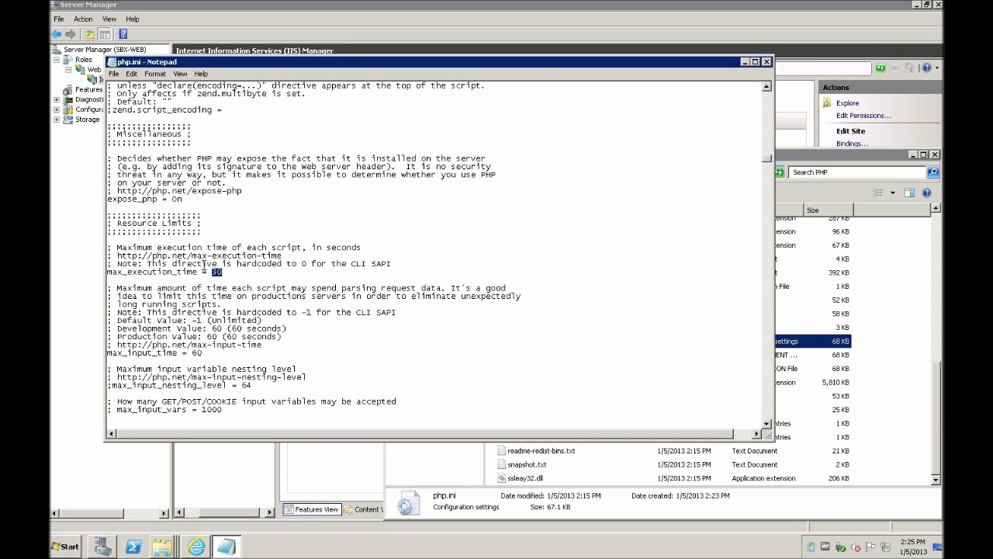
Step: Switch back to Server Manager and open the FastCGI Settings of the SBX-WEB server
left_click(323, 548)
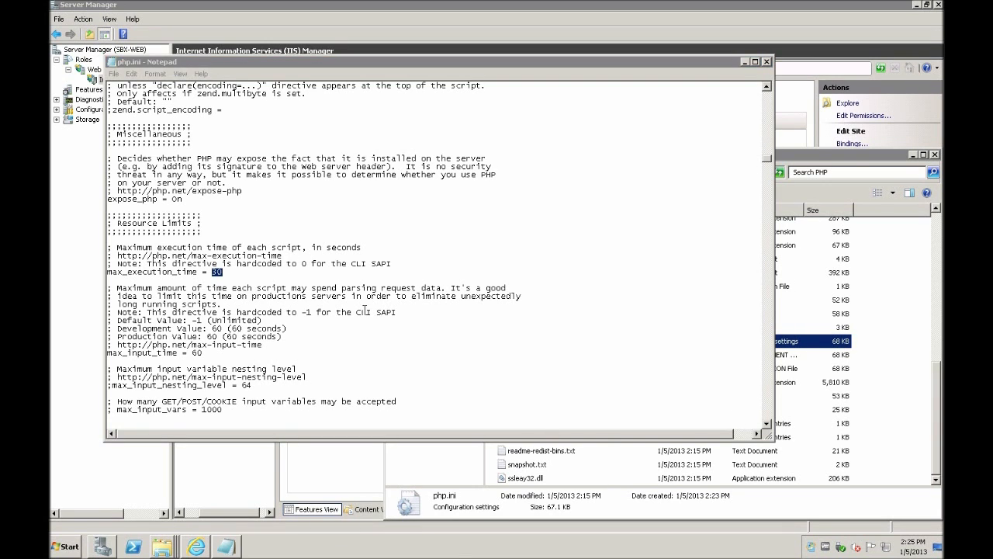
left_click(391, 31)
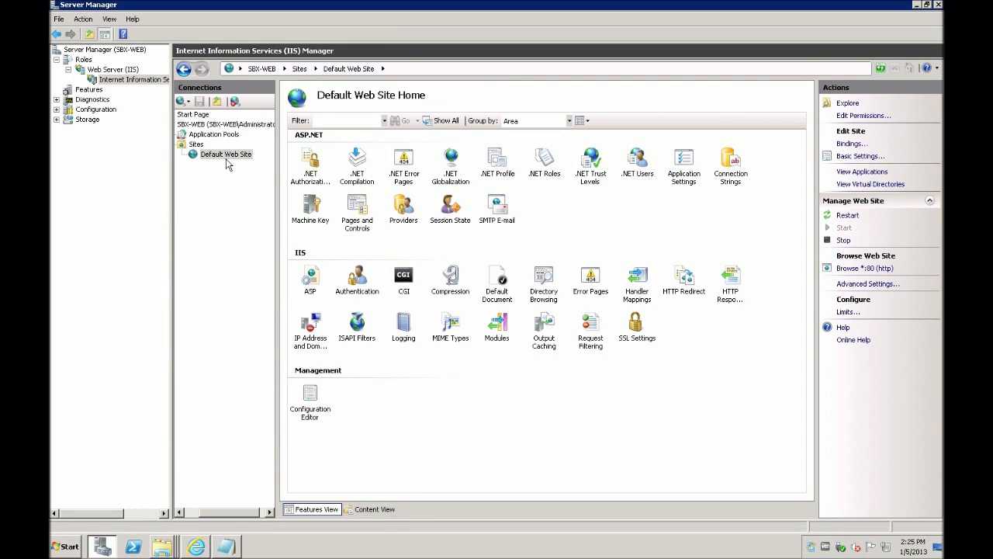
left_click(210, 125)
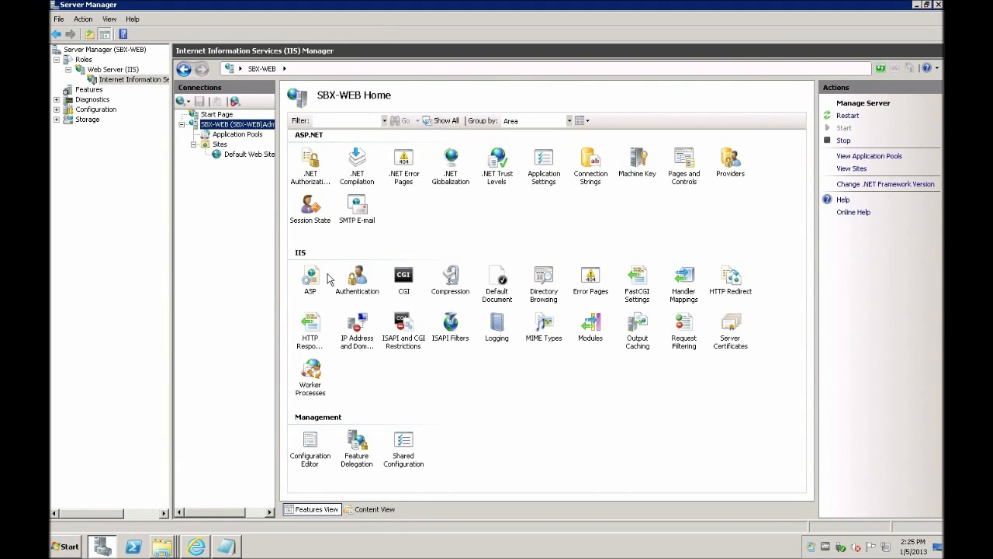
double_click(637, 283)
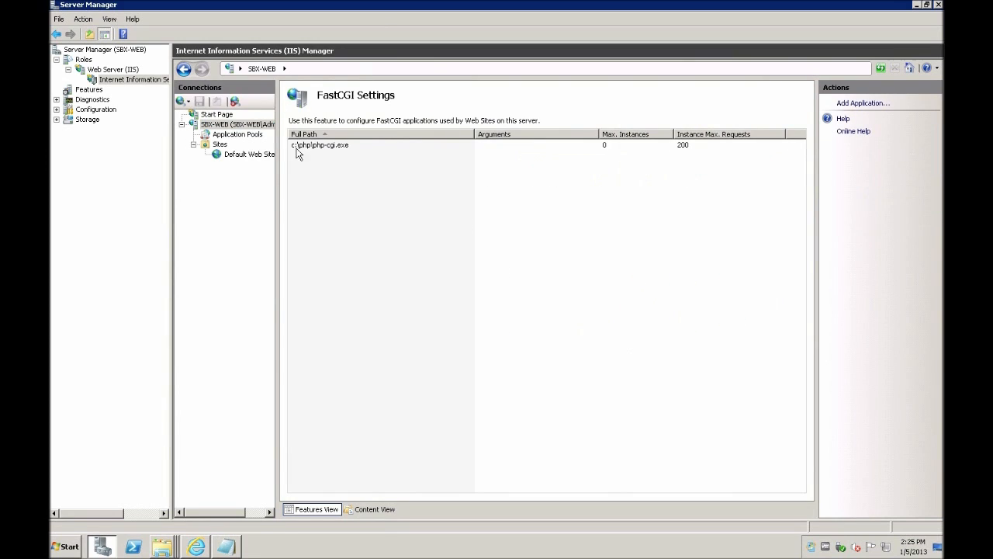
Step: Open the c:\php\php-cgi.exe FastCGI application, examine its Activity Timeout property and close the settings without saving
double_click(336, 151)
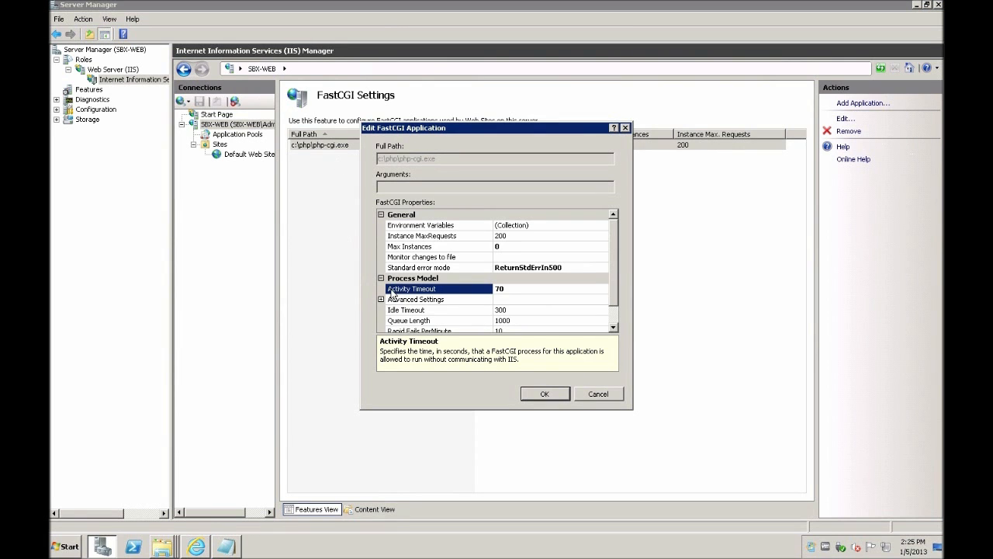
left_click(540, 291)
left_click(602, 394)
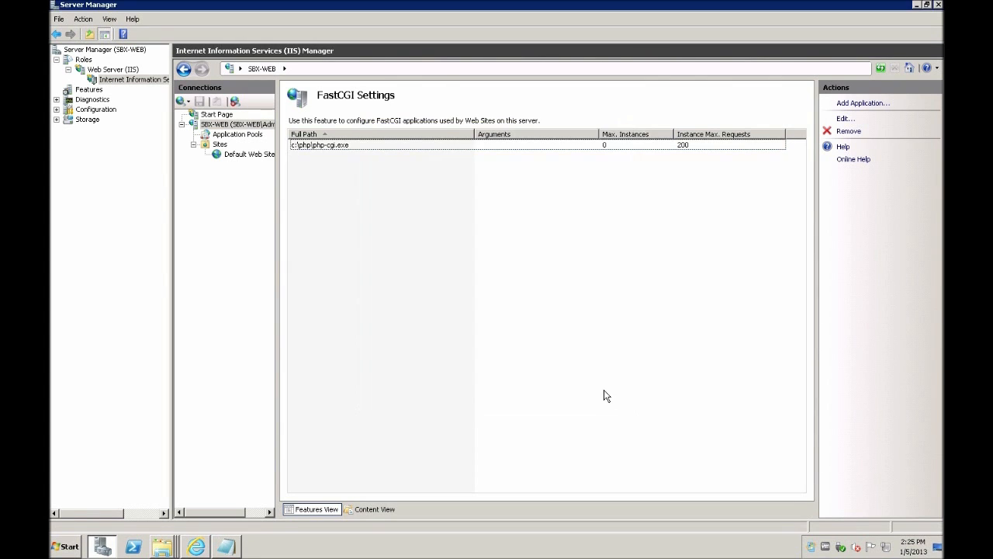
Step: View the Default Web Site's features, return to the SBX-WEB server and open its Server Certificates
left_click(252, 154)
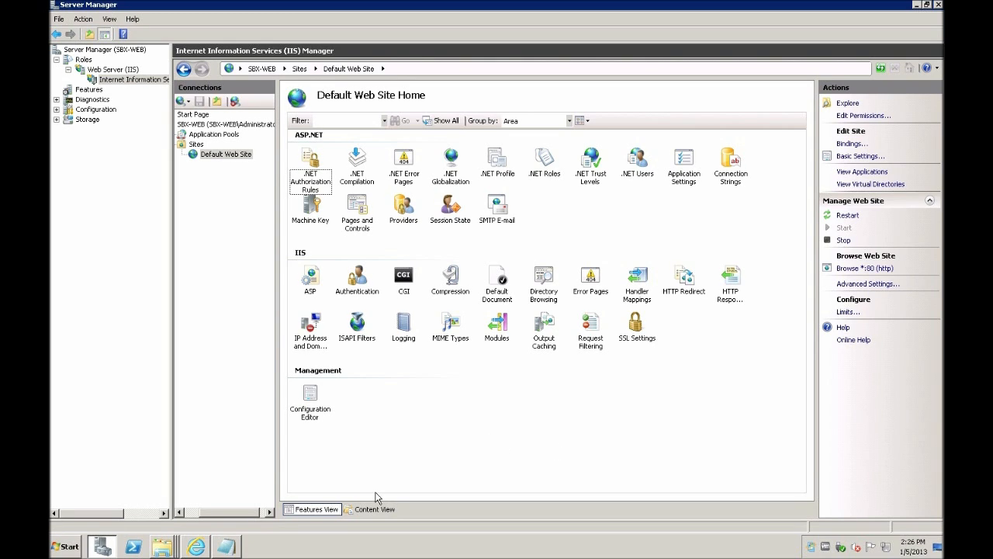
left_click(243, 125)
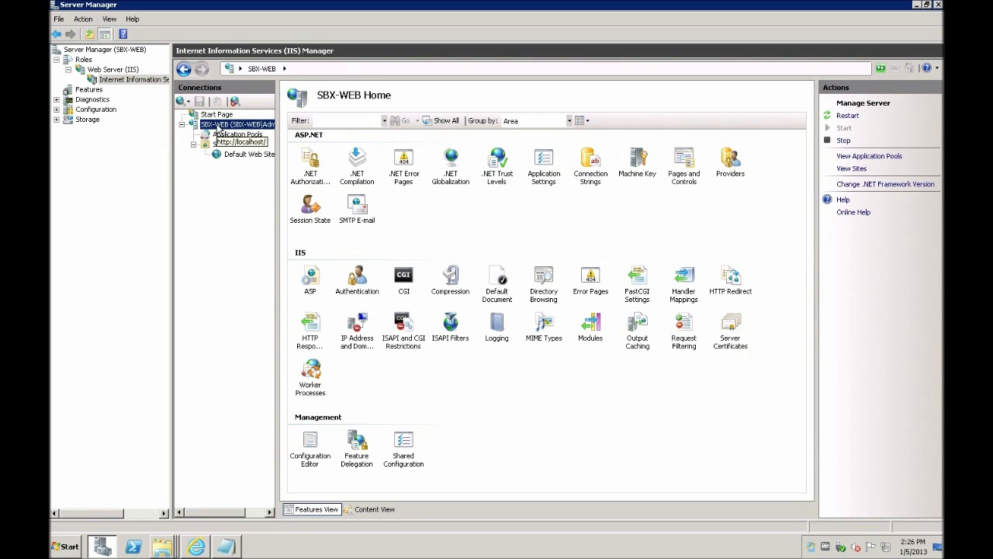
double_click(731, 331)
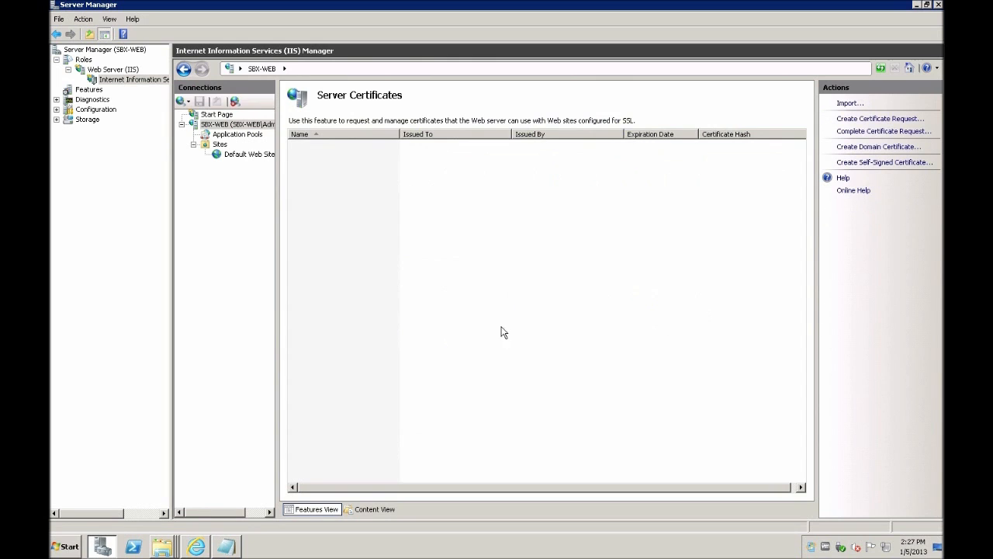
left_click(859, 121)
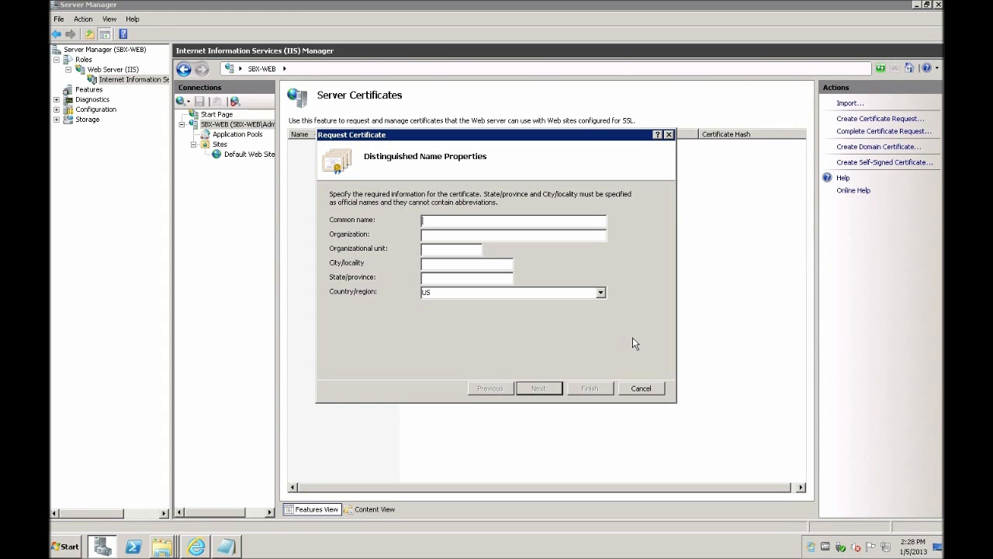
type("www")
type(".itsupportme")
type(".com")
type("NA")
key("Tab")
type("NANA")
key("Tab")
type("NY")
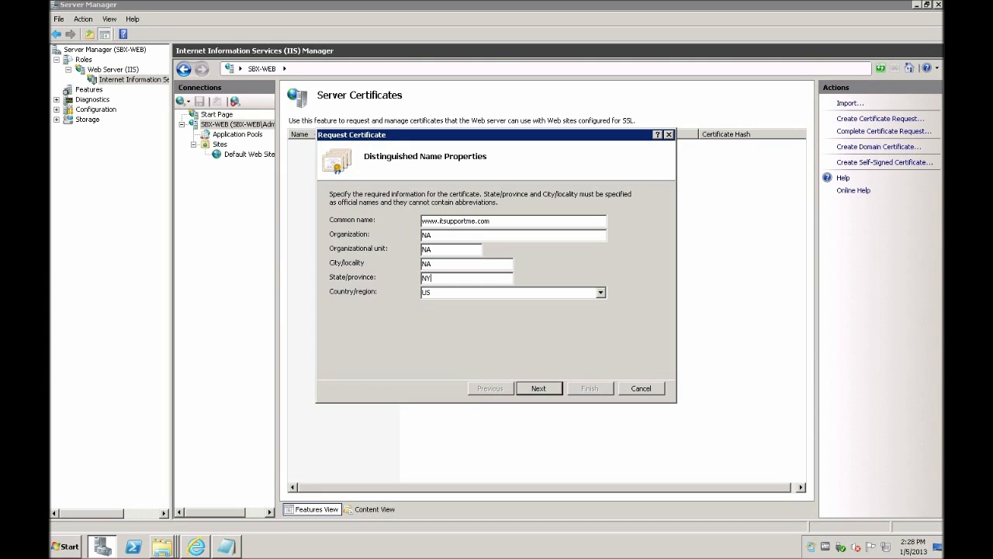
left_click(550, 388)
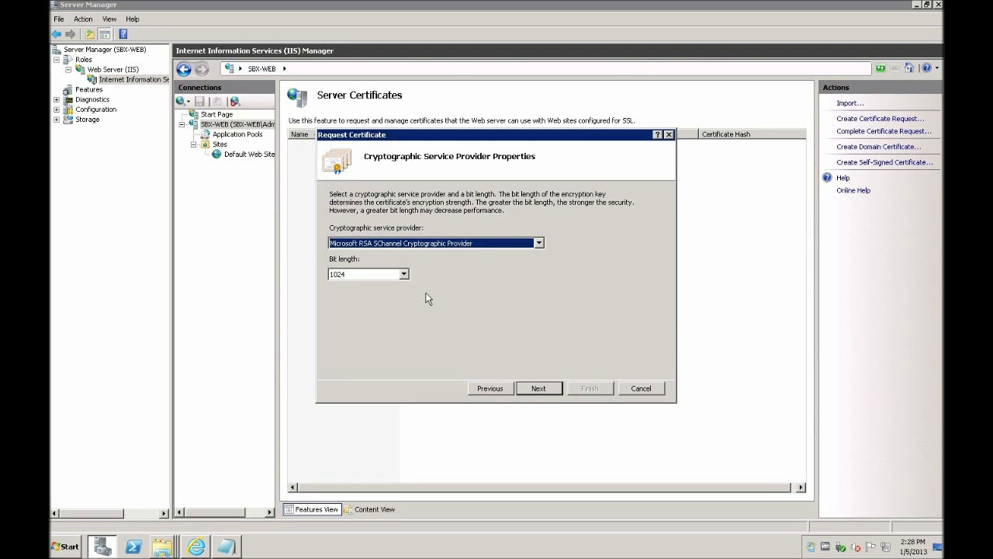
Step: Set the request's bit length to 4096 and save it on the Desktop as certRequest
left_click(404, 274)
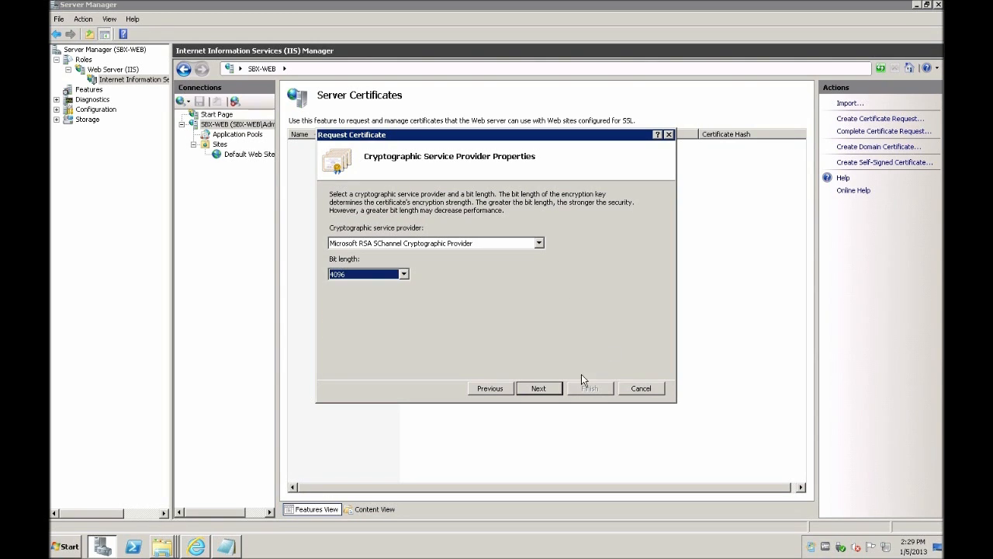
left_click(539, 388)
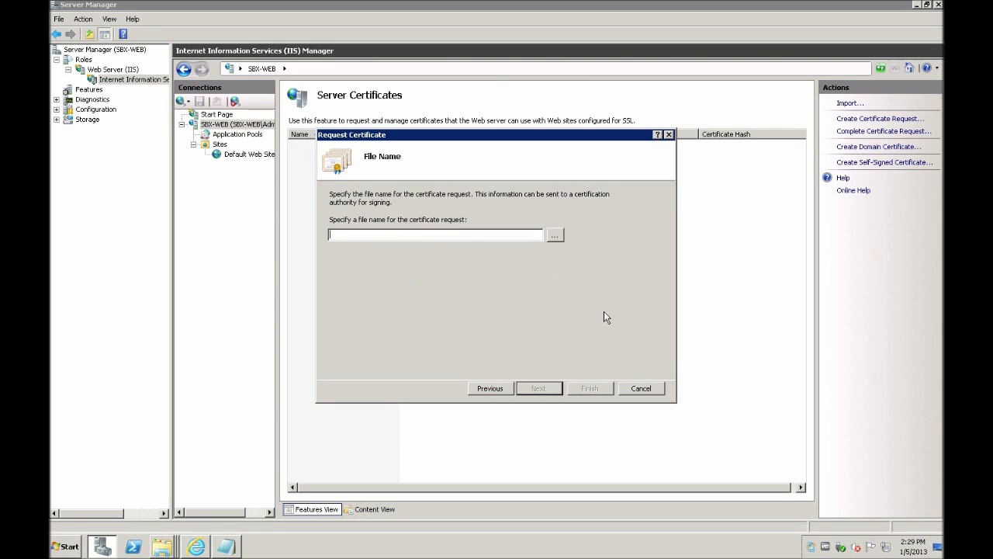
left_click(553, 235)
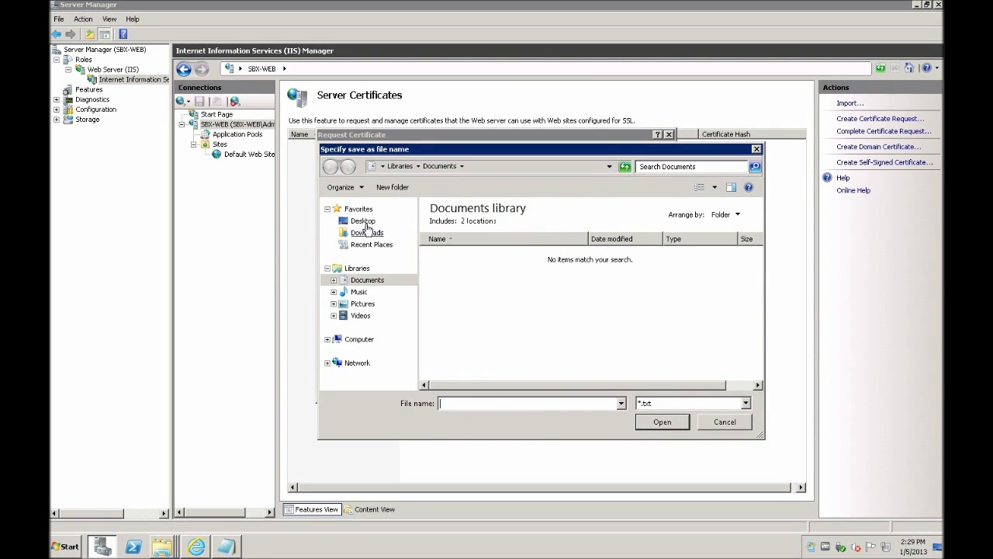
left_click(359, 222)
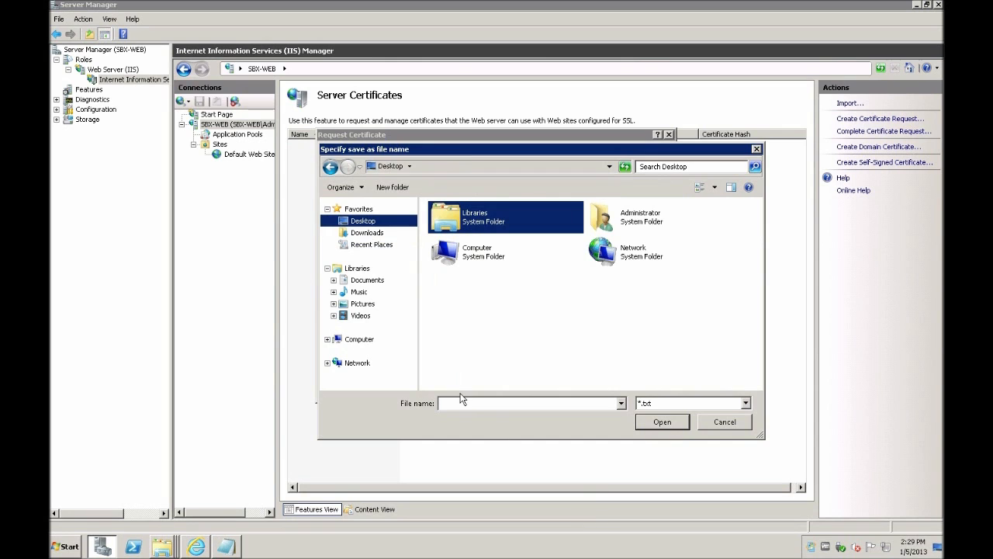
type("cert")
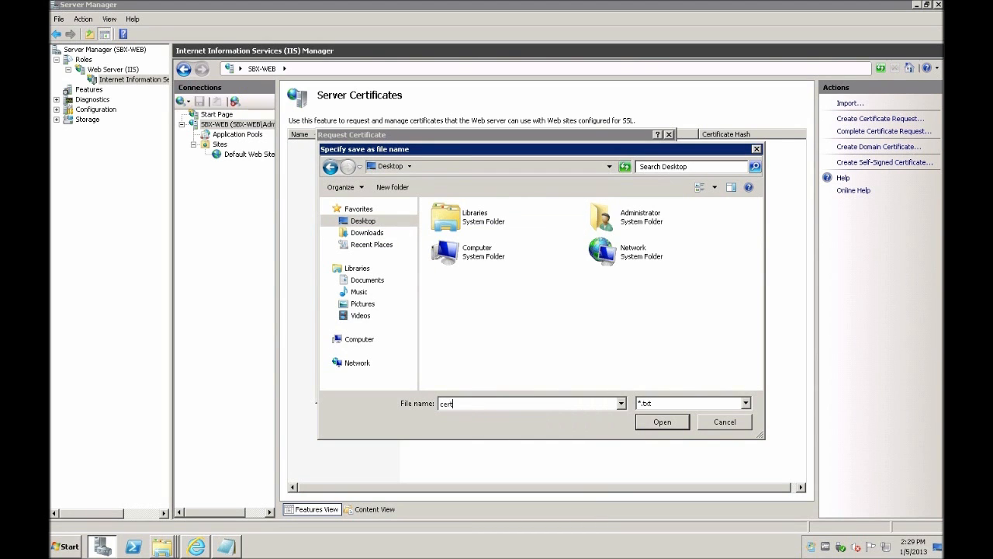
type("Request")
key("Return")
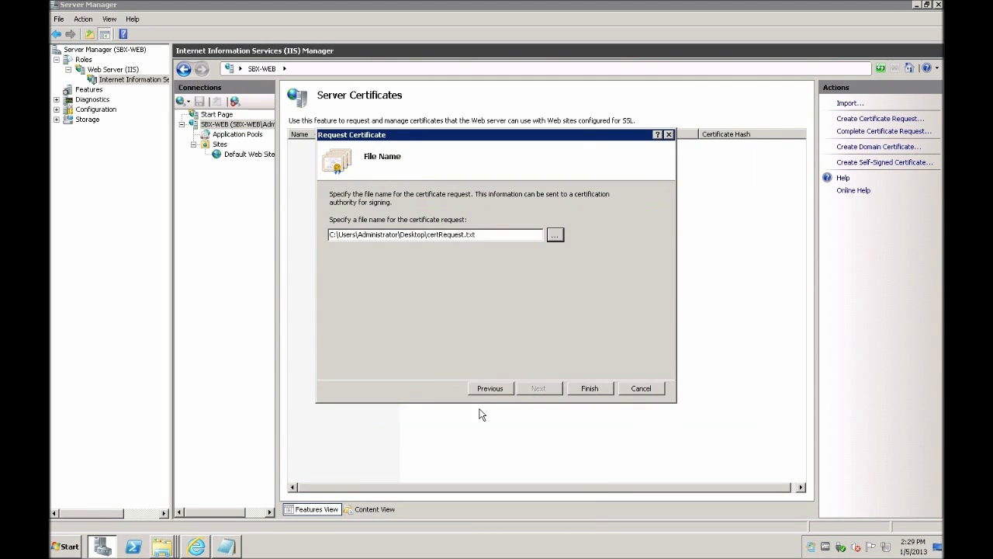
left_click(587, 391)
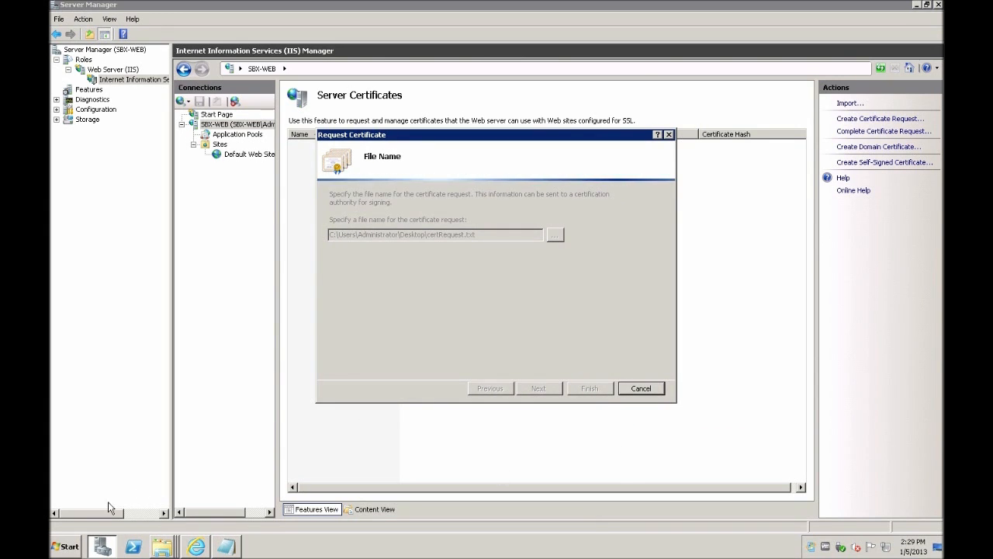
Step: Minimize Server Manager, open the certRequest file from the desktop and select all of its text
mouse_move(197, 549)
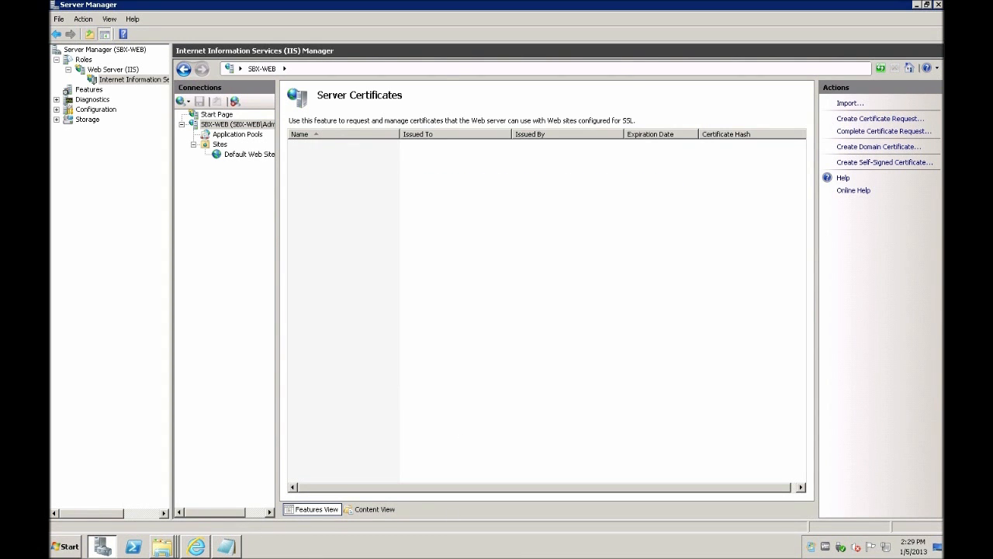
left_click(917, 6)
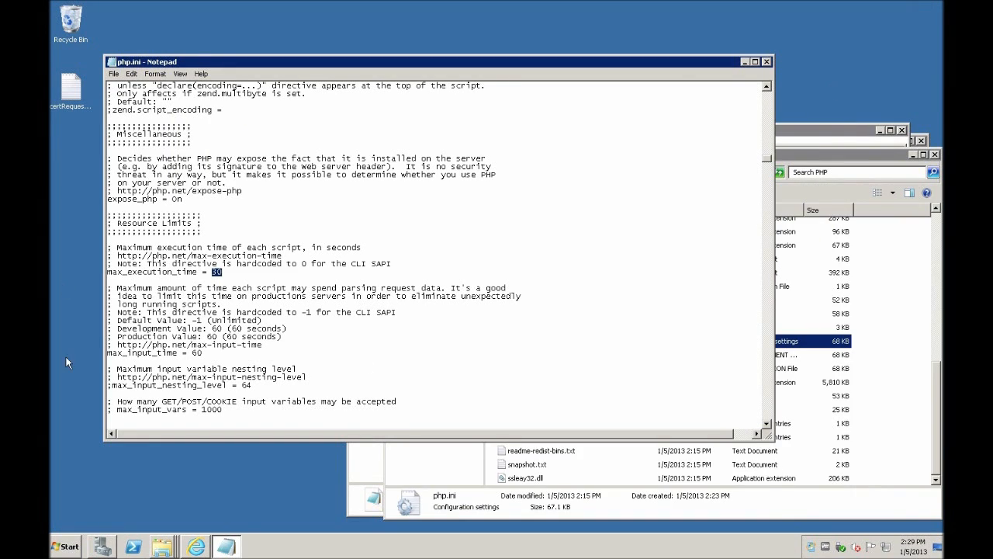
double_click(77, 92)
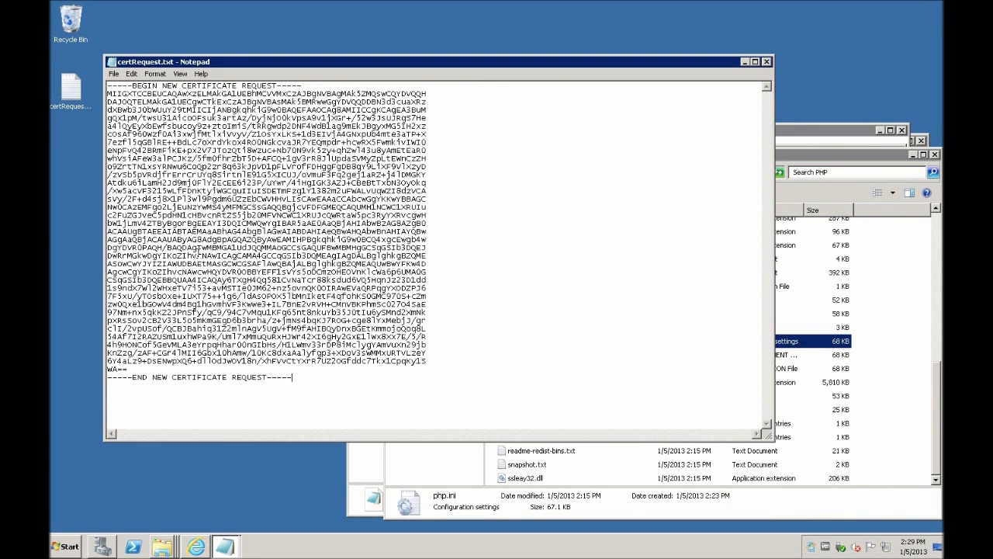
key("ctrl+a")
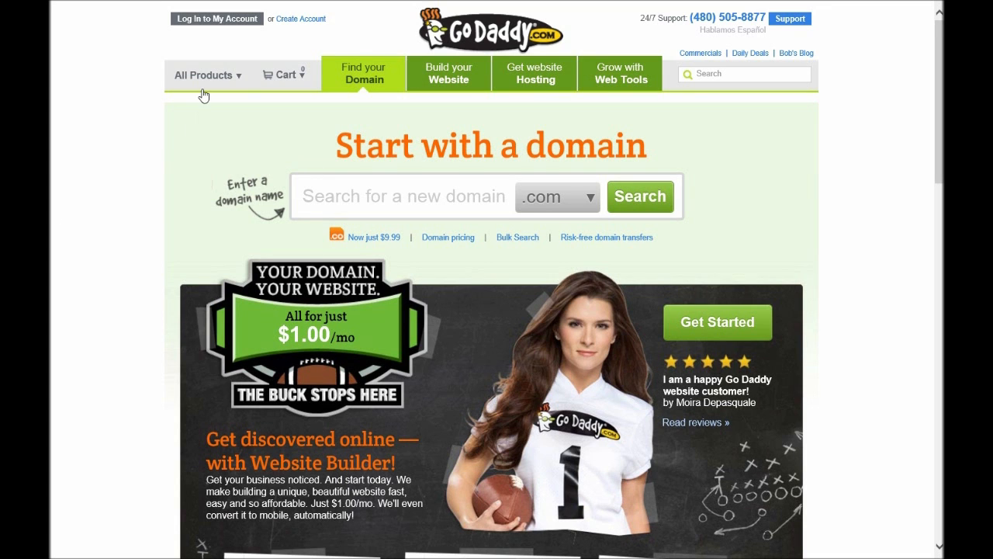
Step: Open the SSL Certificates page on the GoDaddy website and review the Standard and Premium SSL plans and their pricing options
mouse_move(203, 93)
mouse_move(240, 226)
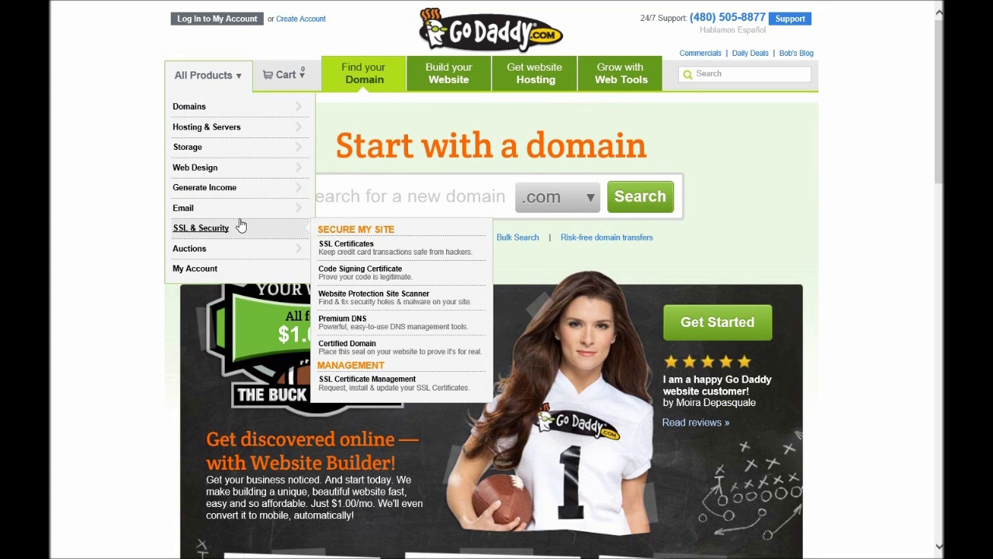
left_click(375, 248)
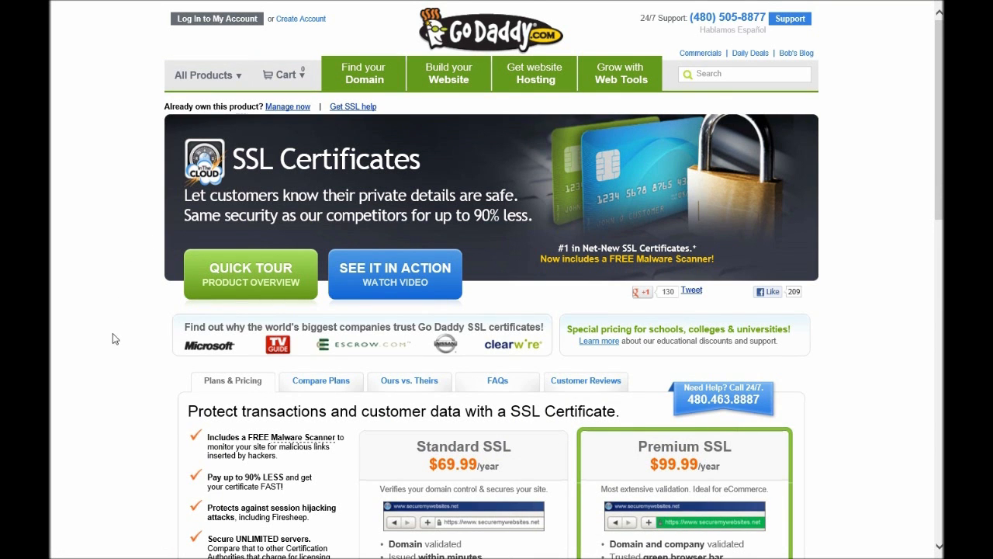
scroll(114, 444, "down", 5)
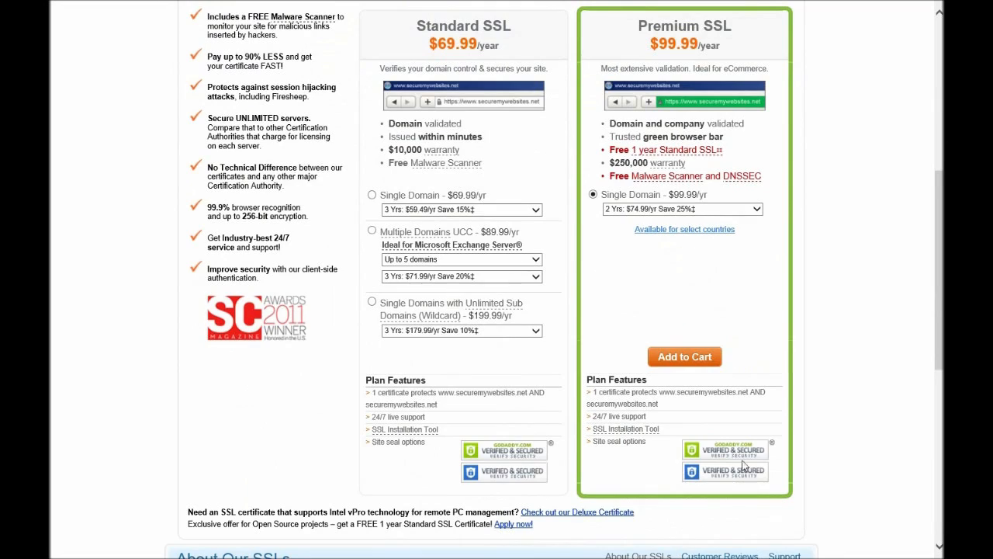
scroll(865, 349, "down", 1)
scroll(869, 344, "up", 1)
scroll(519, 188, "up", 1)
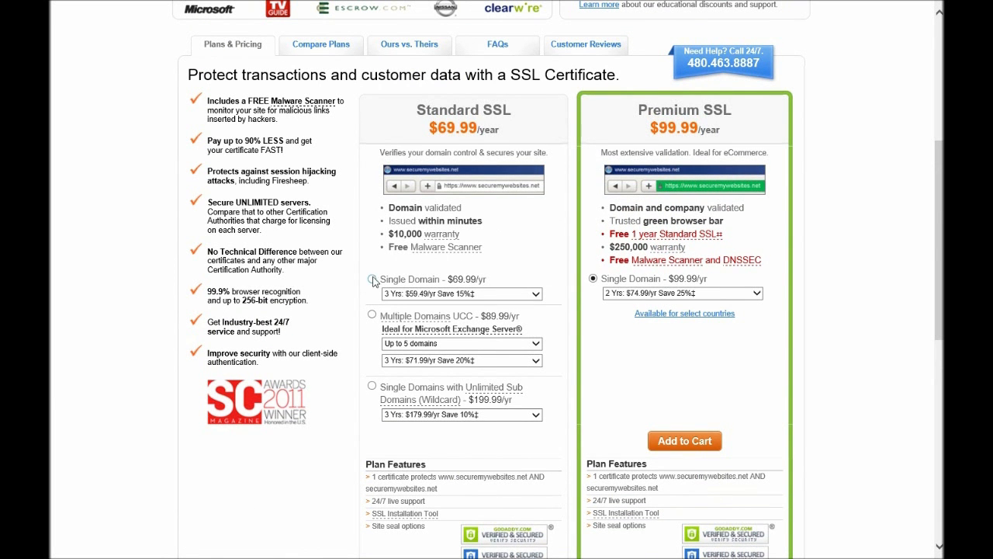
scroll(394, 321, "up", 3)
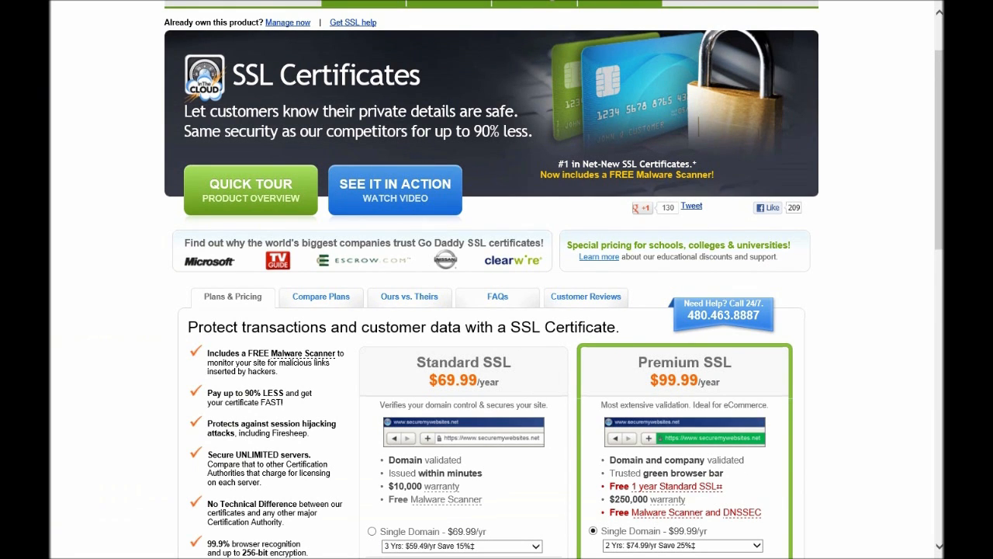
scroll(344, 464, "up", 1)
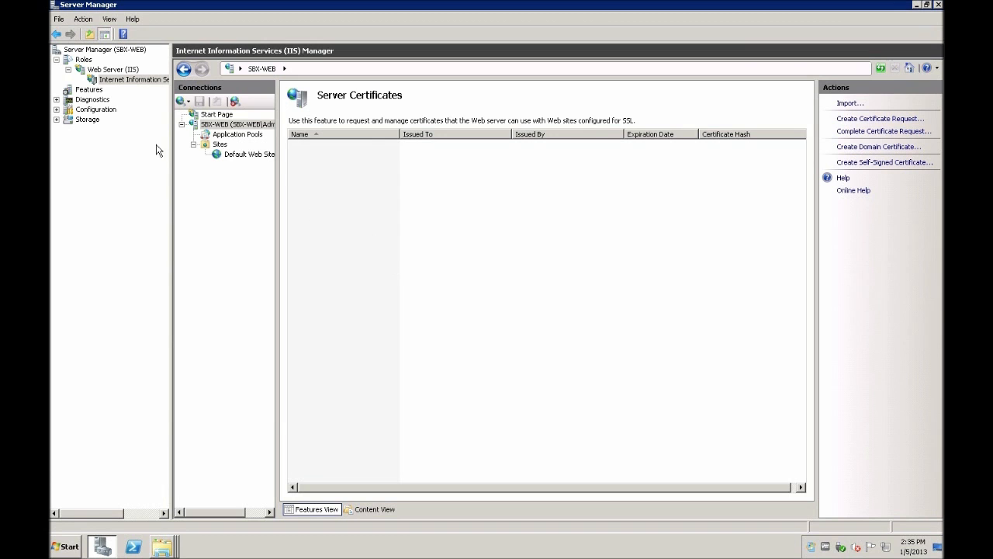
Step: Reopen the SBX-WEB Server Certificates and examine Complete Certificate Request, including the *.* filter for the response file, without completing it
left_click(222, 125)
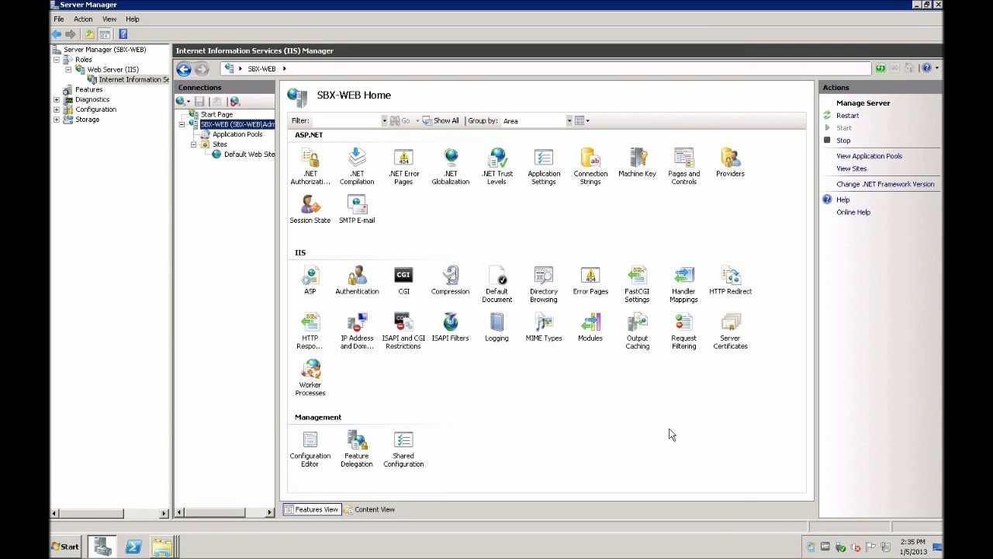
double_click(736, 326)
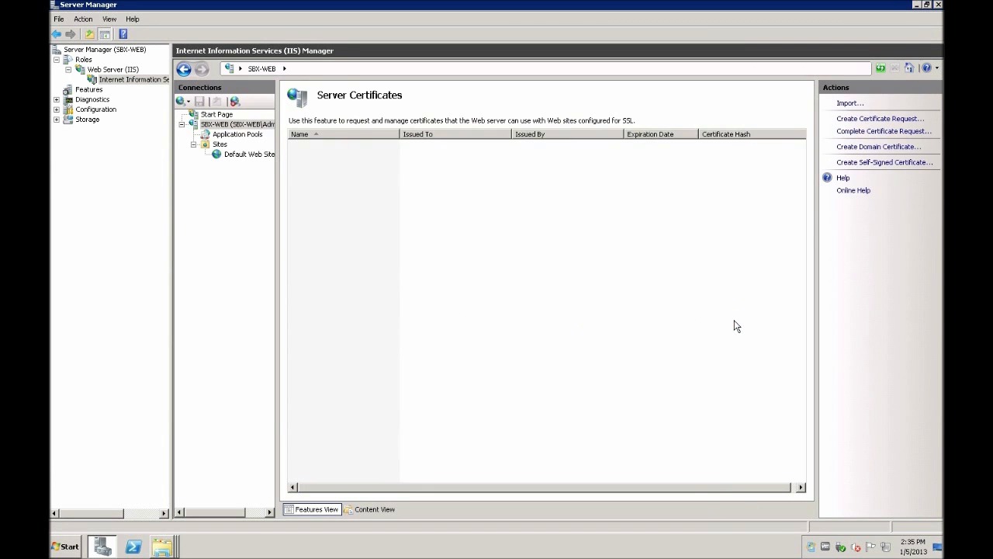
left_click(869, 131)
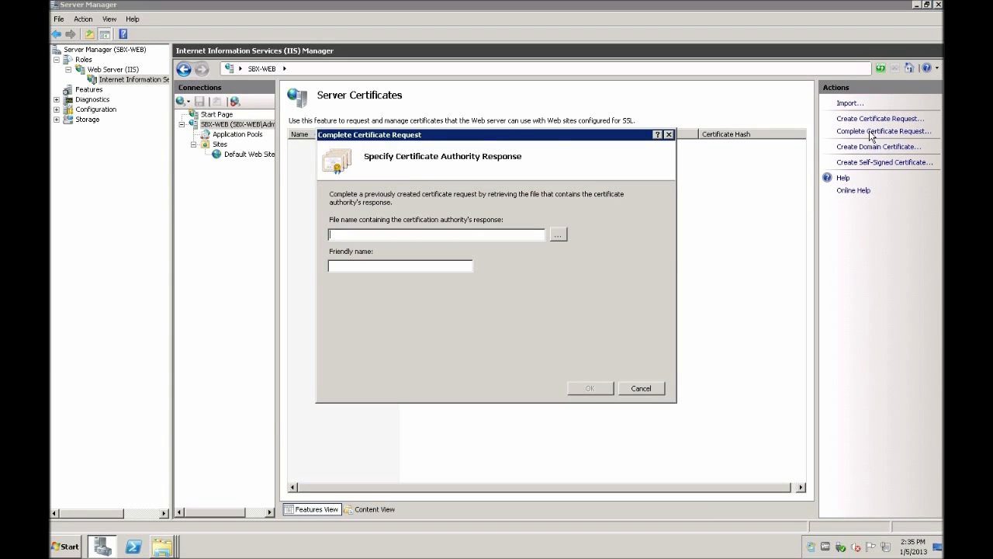
left_click(557, 235)
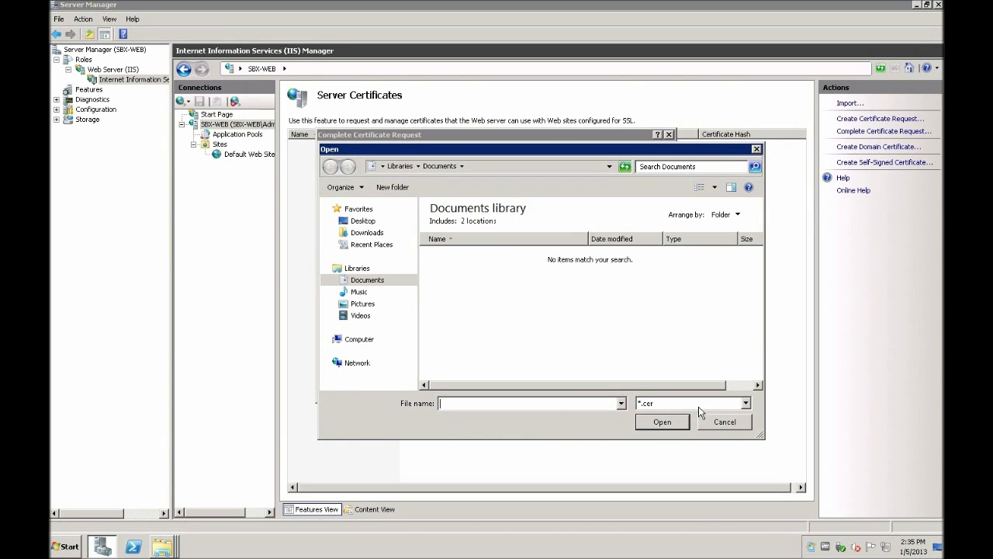
left_click(666, 405)
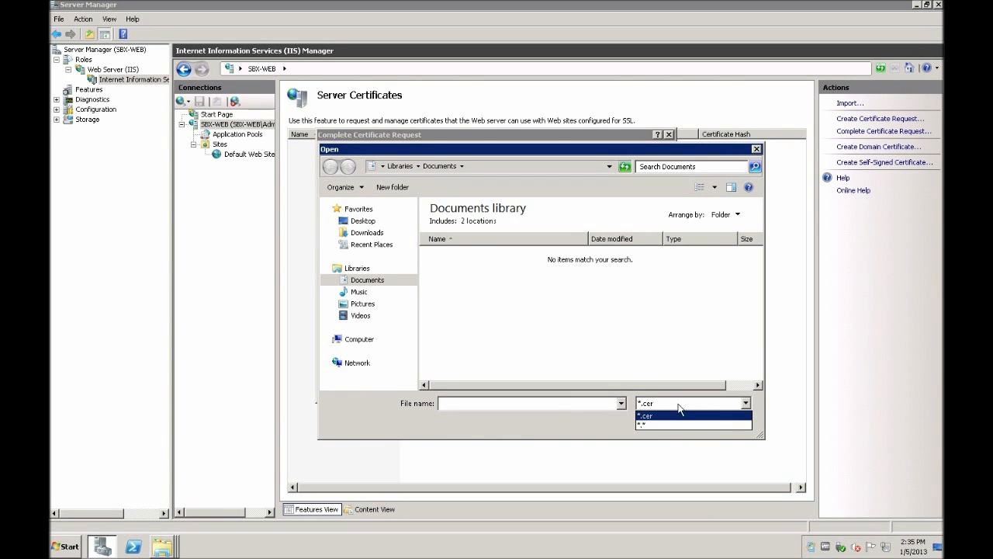
left_click(644, 425)
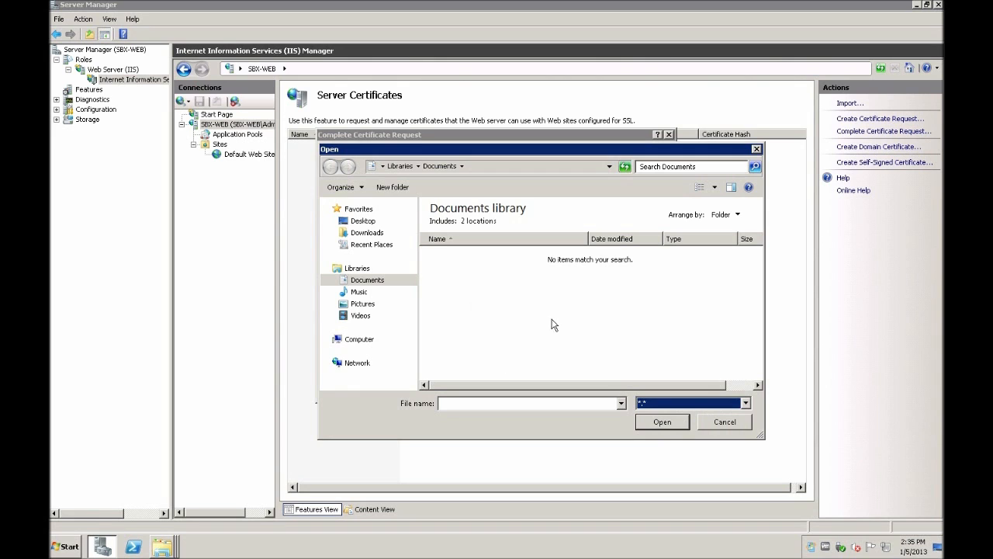
left_click(725, 422)
left_click(429, 268)
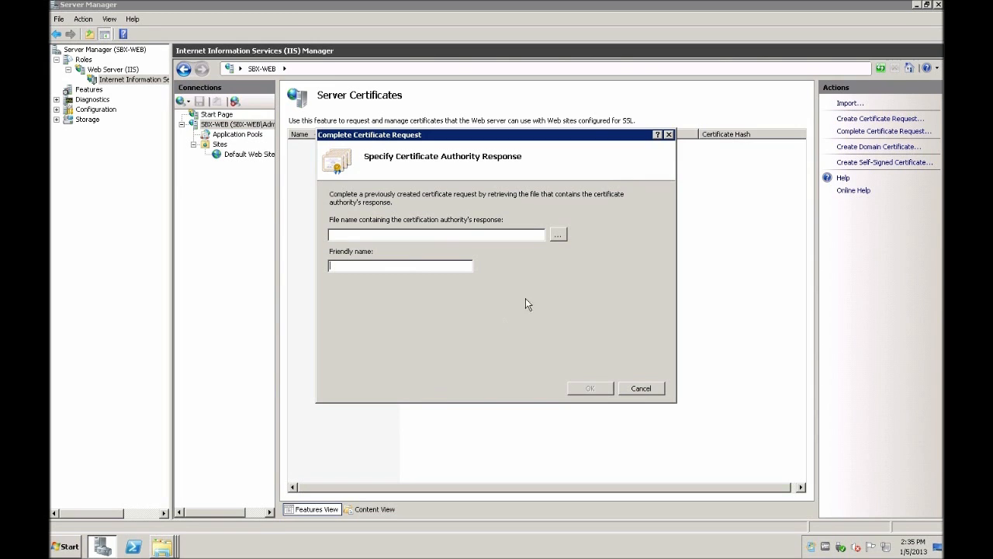
left_click(633, 388)
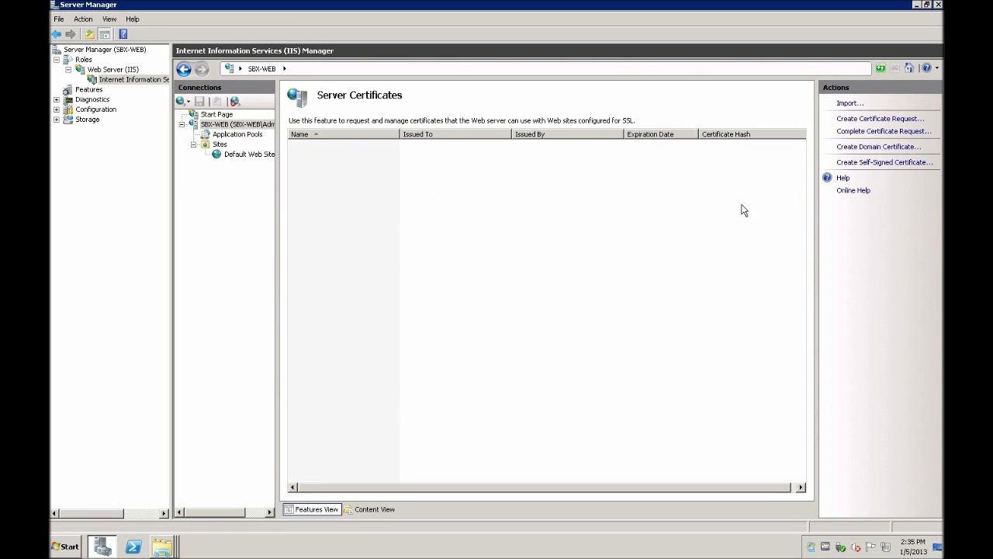
Step: Create a self-signed certificate with the friendly name localhost
left_click(873, 162)
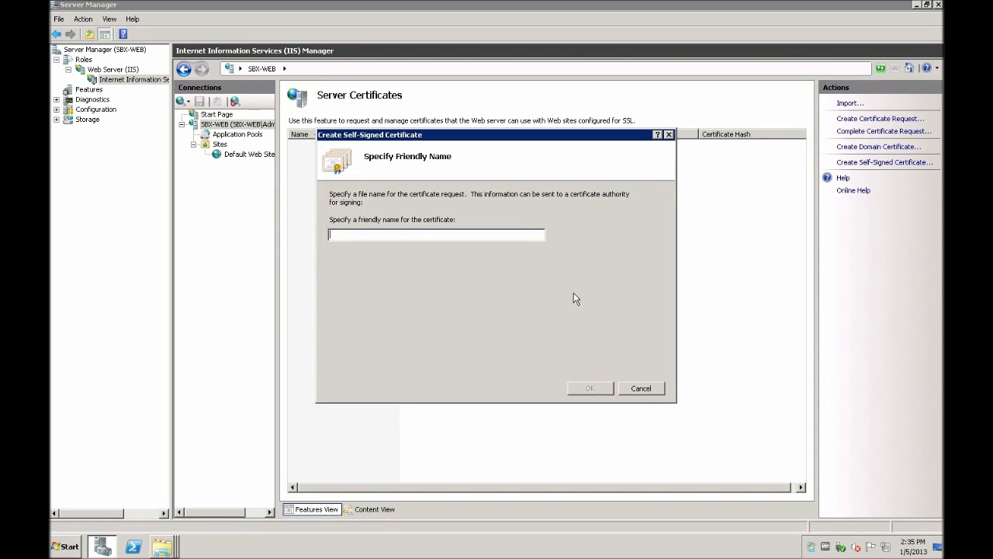
type("I")
type("ocalhost")
key("Return")
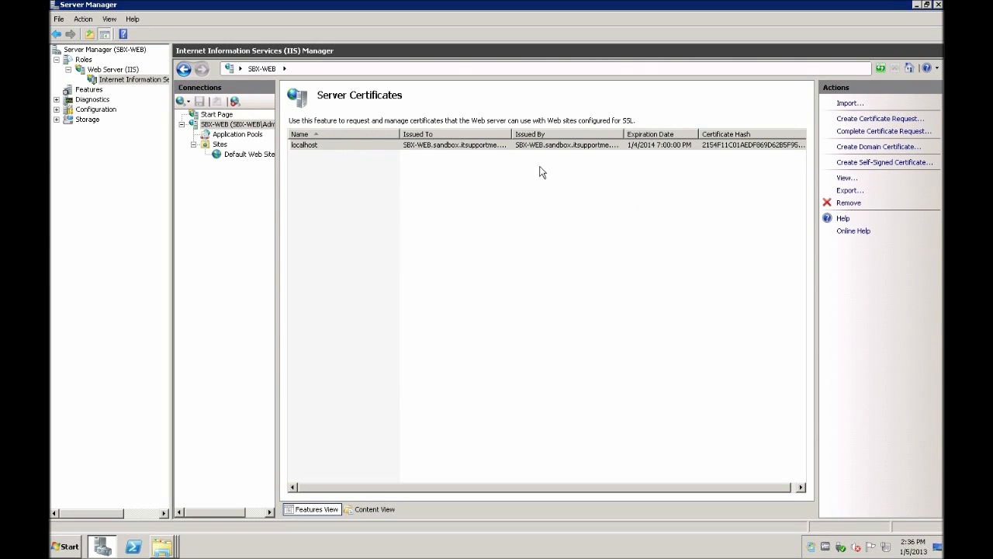
Step: Add an https binding on port 443 to the Default Web Site using the localhost SSL certificate
left_click(398, 264)
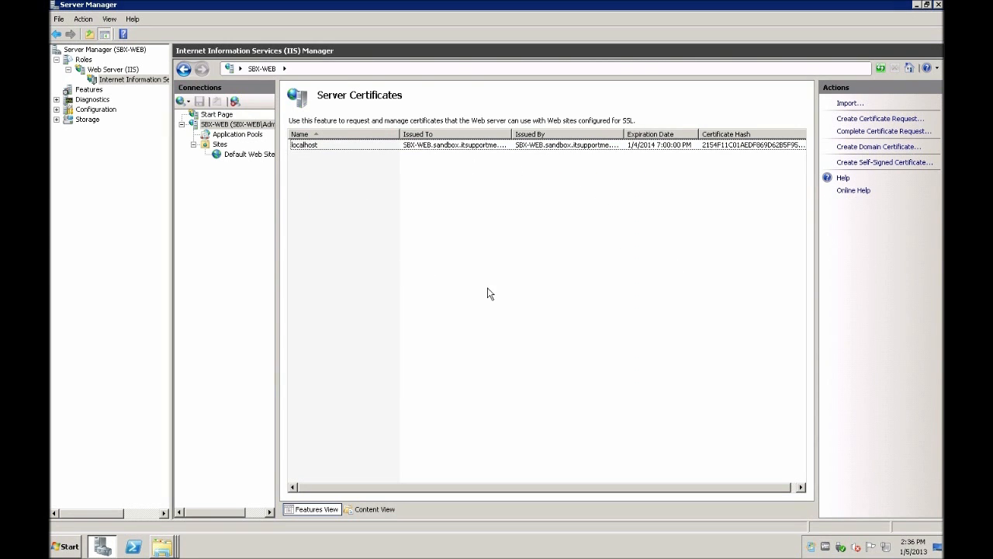
left_click(313, 145)
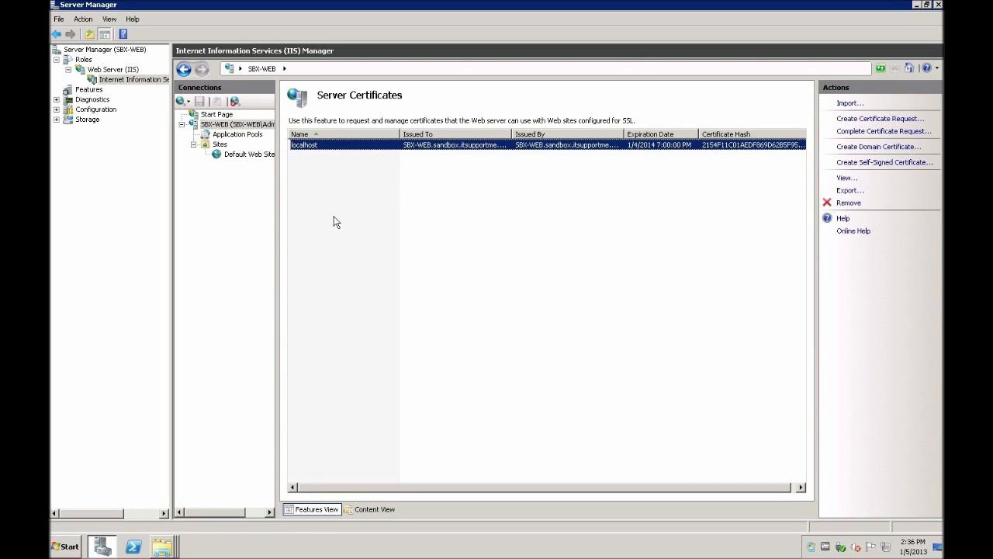
left_click(247, 155)
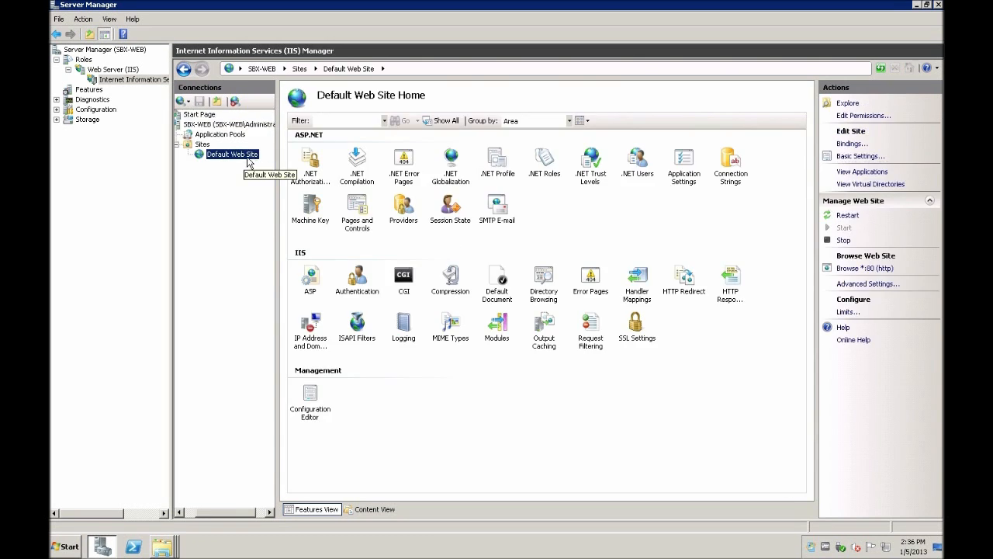
left_click(857, 145)
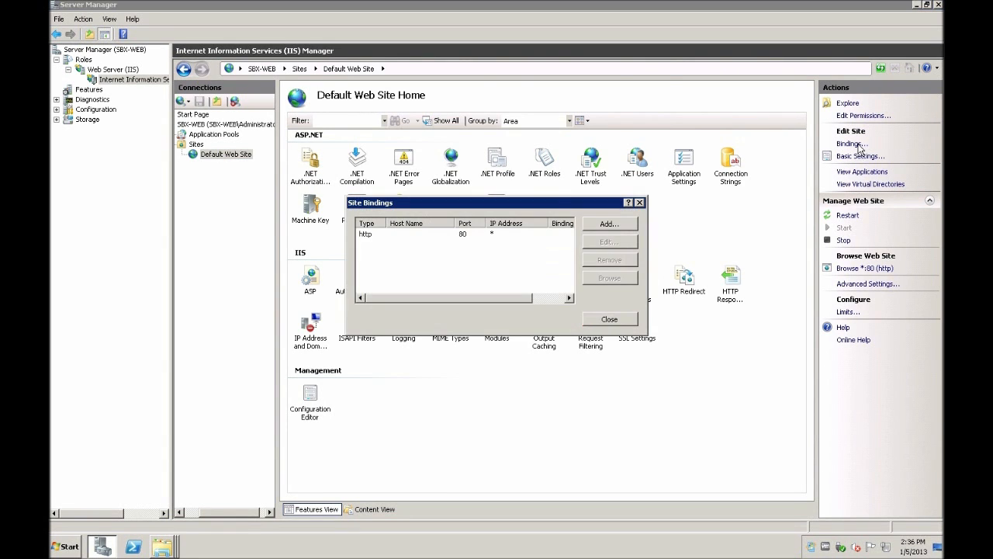
left_click(613, 226)
left_click(435, 234)
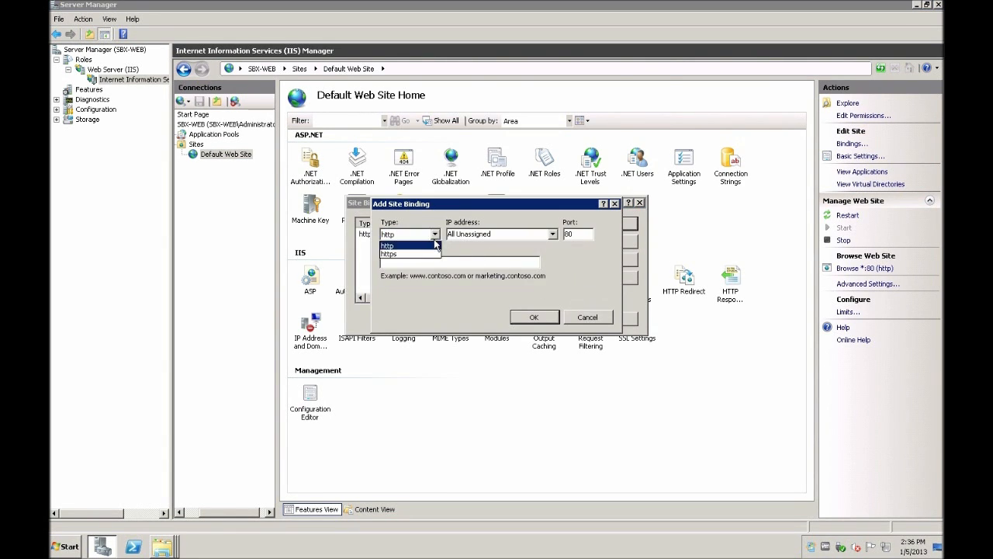
left_click(388, 254)
left_click(532, 290)
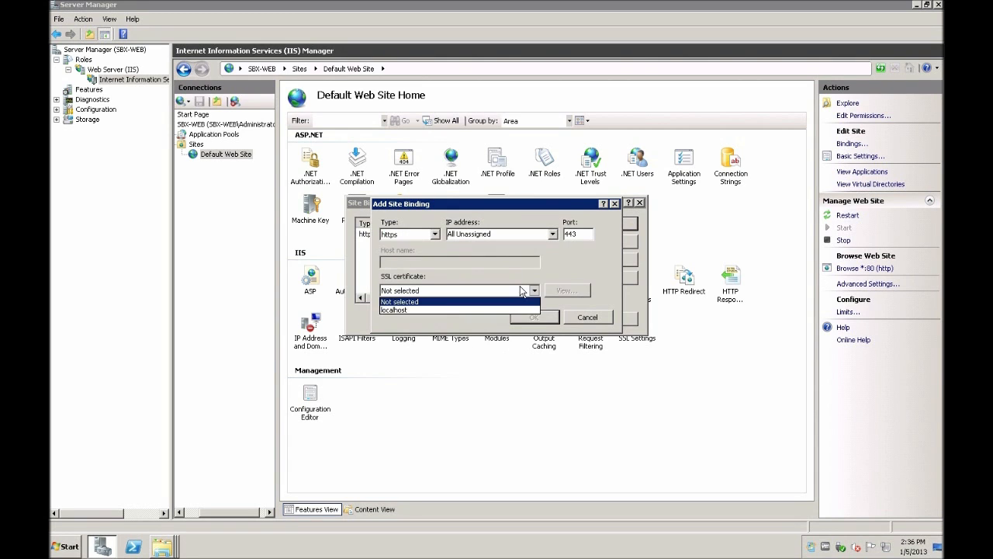
left_click(414, 310)
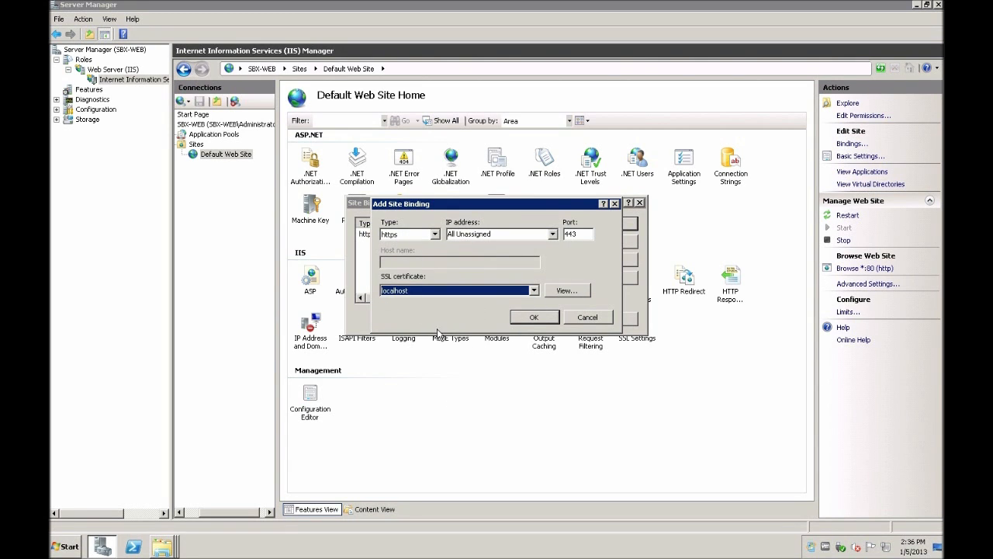
left_click(541, 320)
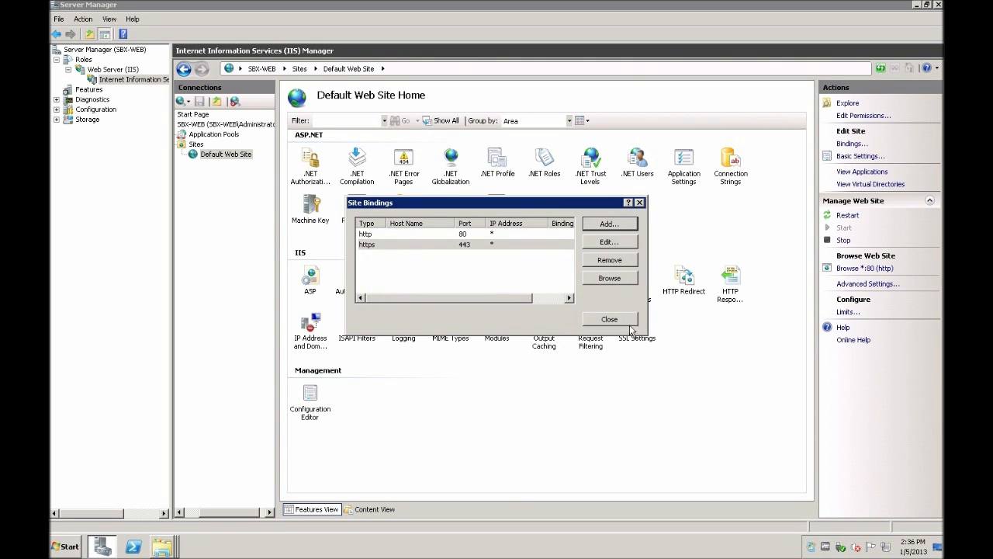
left_click(627, 319)
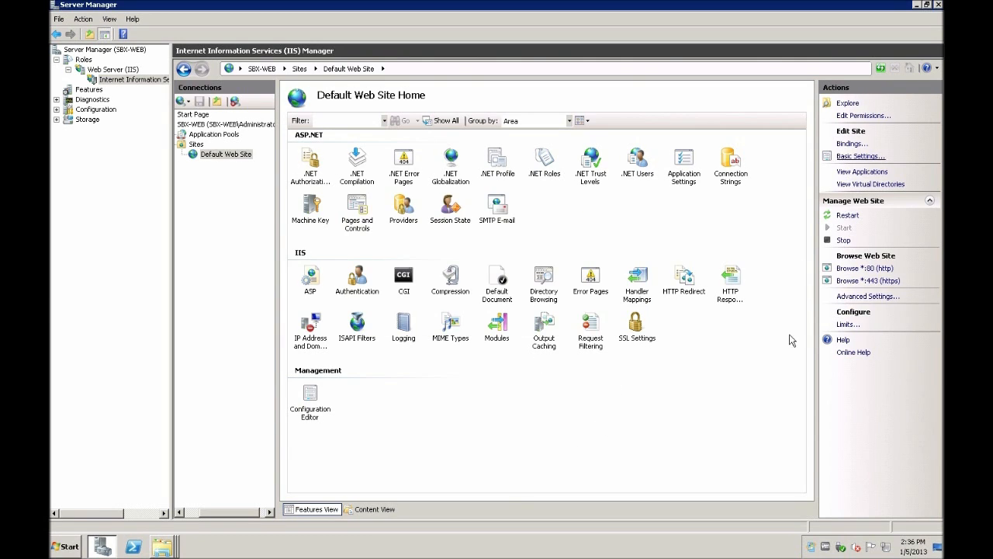
Step: Browse the Default Web Site over https on port 443 and close the browser page
left_click(858, 281)
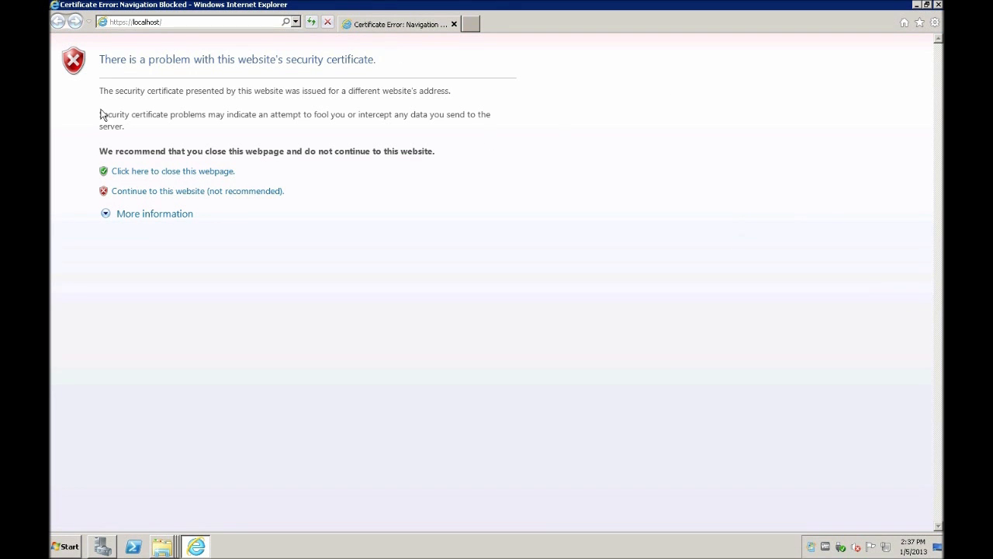
left_click(456, 24)
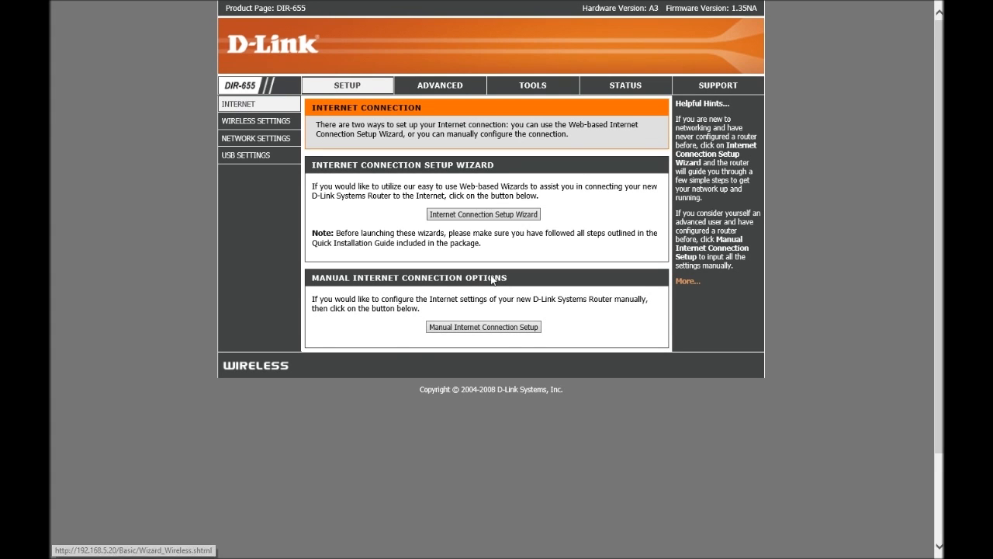
Step: On the D-Link router, open the manual Internet connection setup and switch the connection type to Static IP to examine its address fields, without saving
left_click(477, 329)
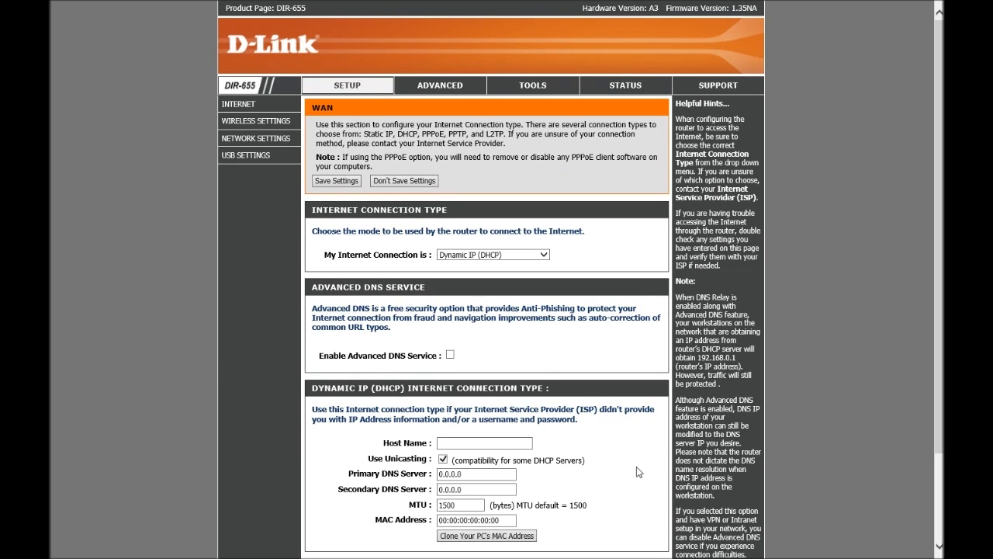
scroll(637, 466, "down", 5)
scroll(565, 346, "up", 2)
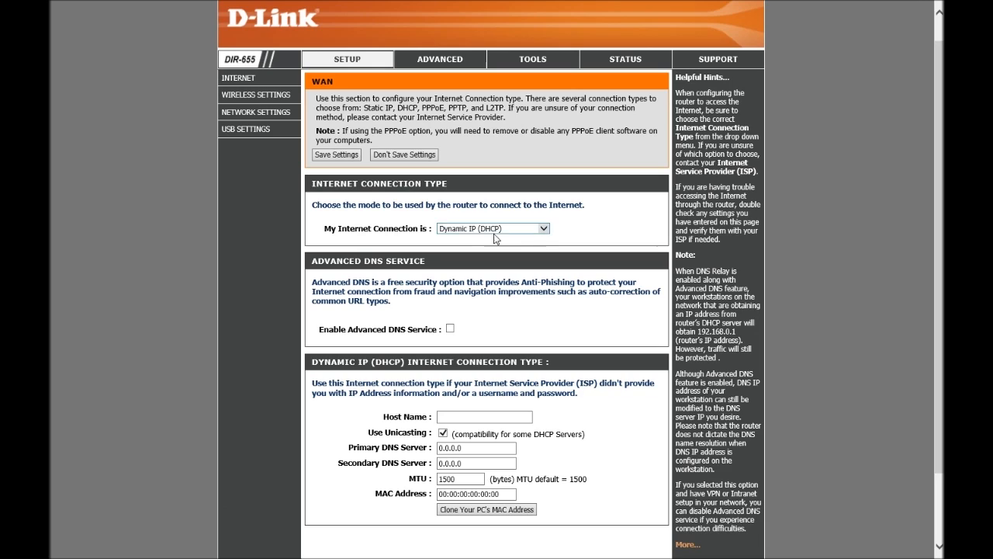
left_click(469, 231)
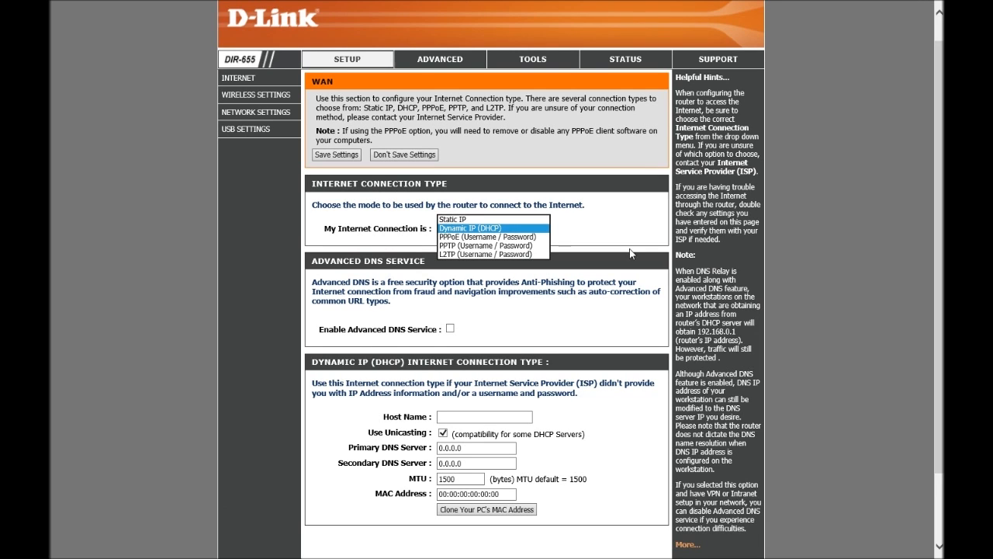
left_click(476, 219)
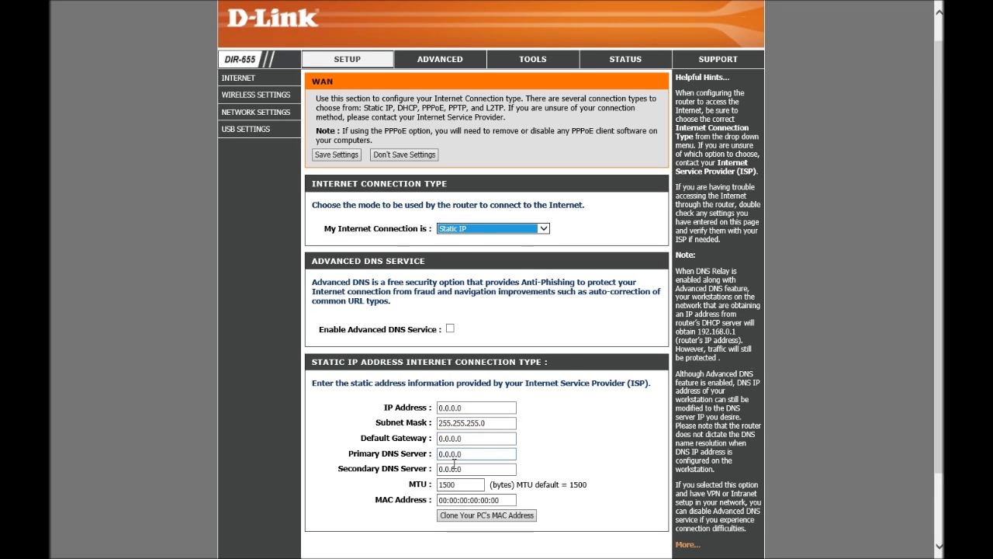
left_click(564, 458)
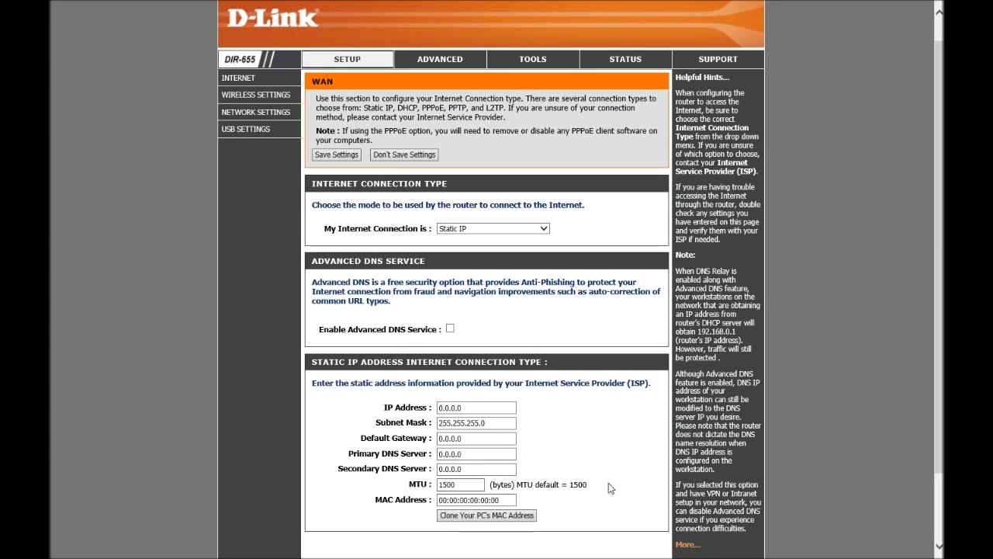
Step: Fill in a router port forwarding rule named Web forward with TCP ports 80,443 and IP address 192.168.1.77
scroll(586, 463, "up", 1)
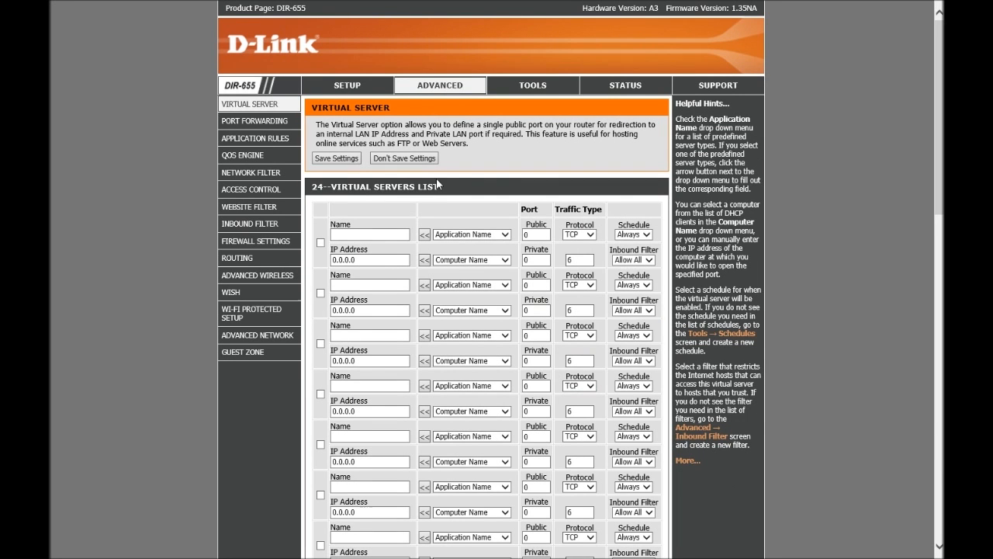
left_click(246, 122)
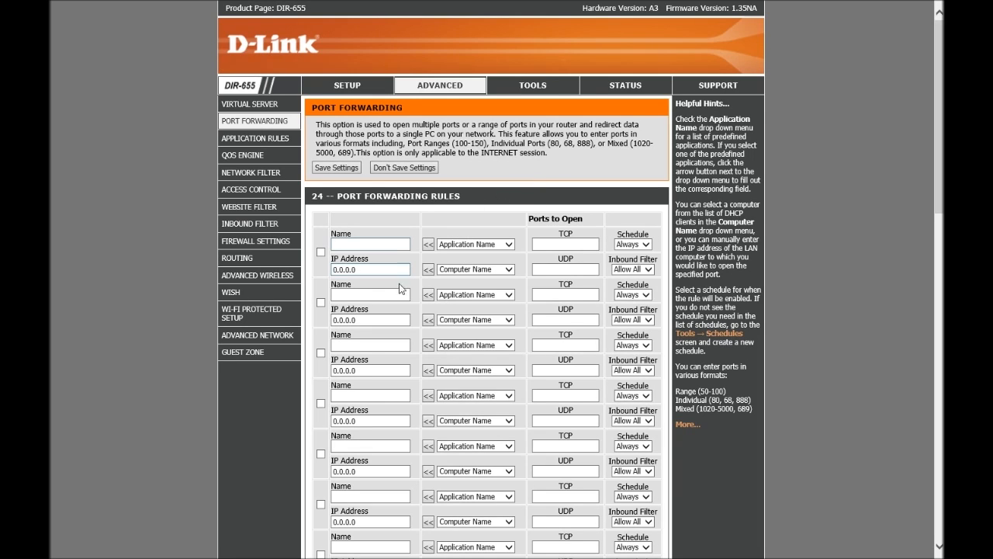
left_click(364, 244)
type("Web forward")
left_click(551, 245)
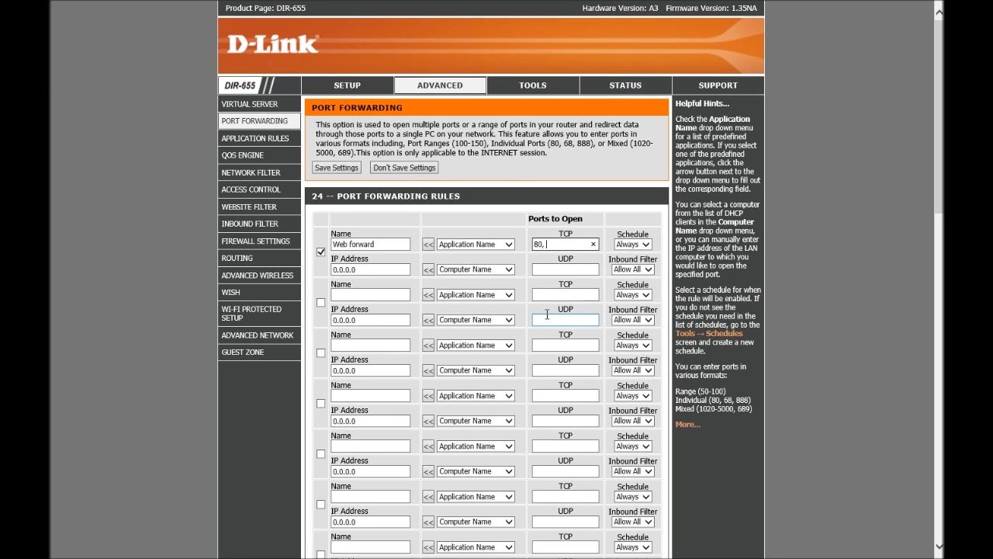
type("80,443")
left_click_drag(378, 269, 290, 265)
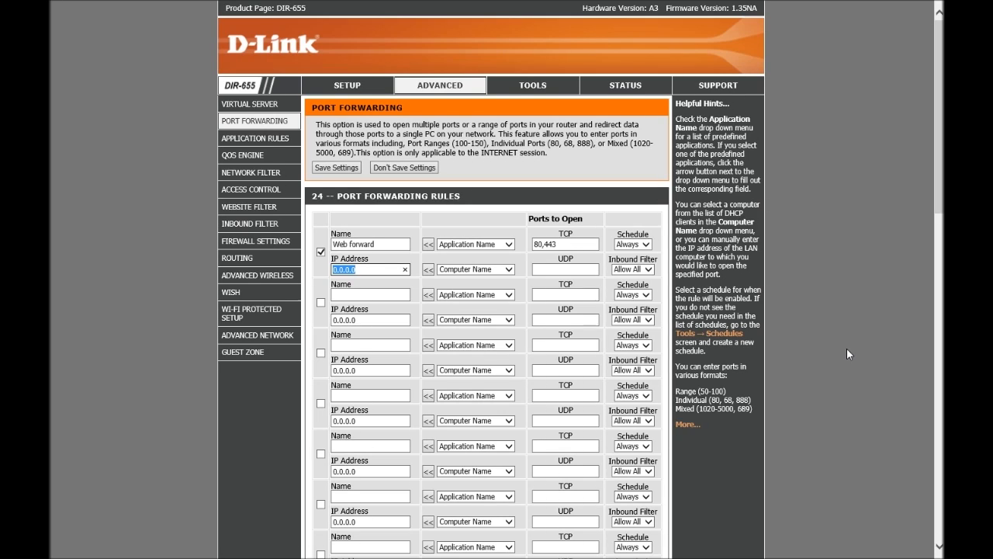
type("192.168.1.77")
left_click(776, 293)
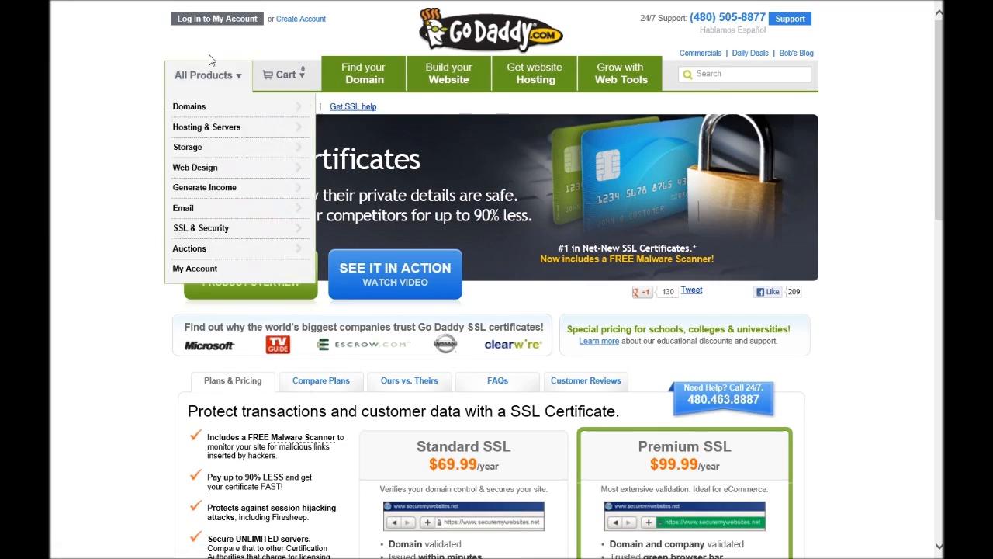
Step: Log in to the GoDaddy website and open the domain list from the account page
left_click(229, 21)
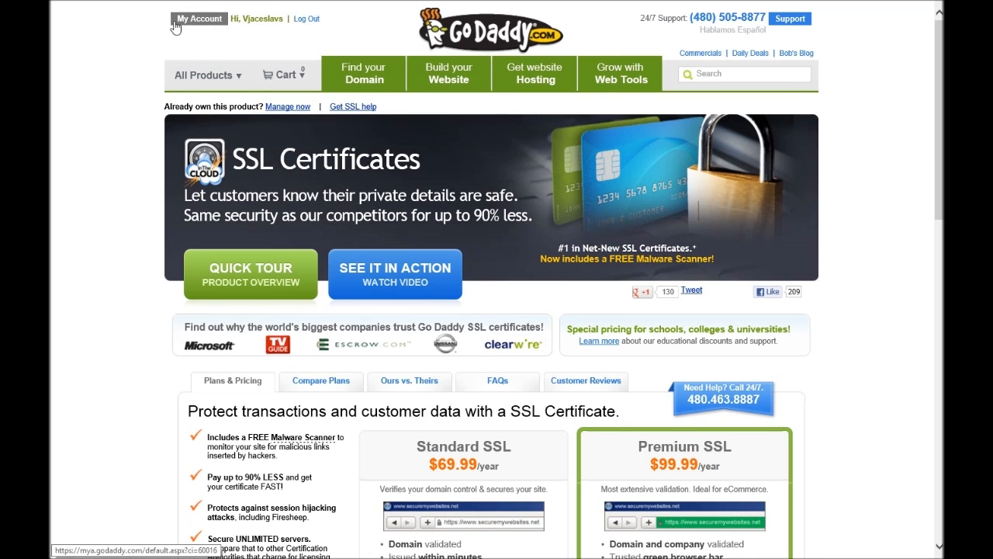
left_click(176, 23)
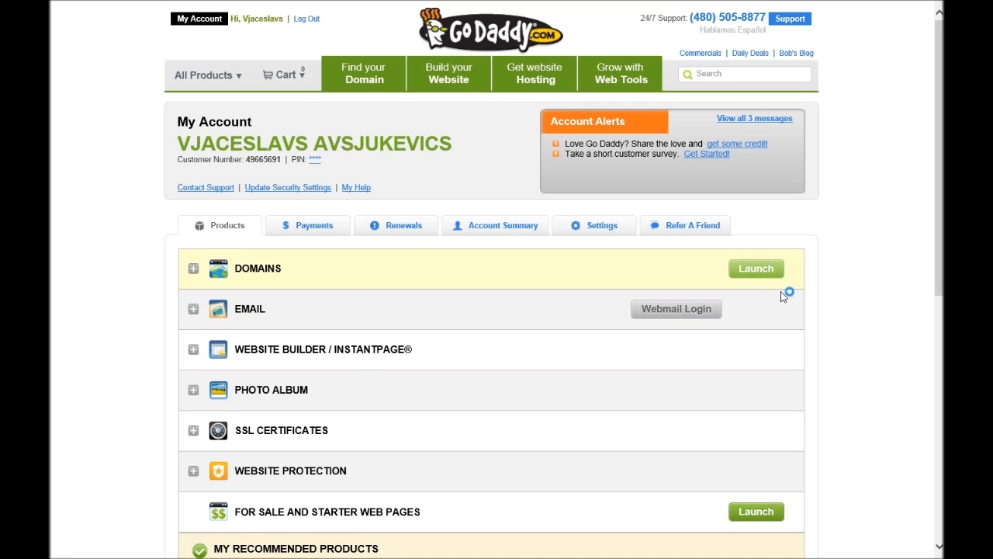
left_click(756, 272)
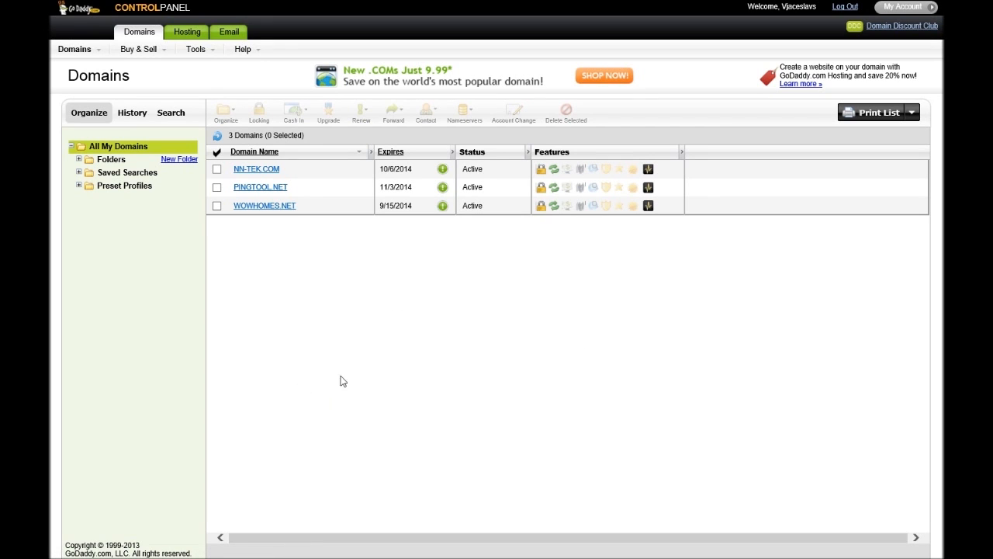
Step: Open the PINGTOOL.NET domain details and launch its DNS Manager to view the zone file
left_click(249, 189)
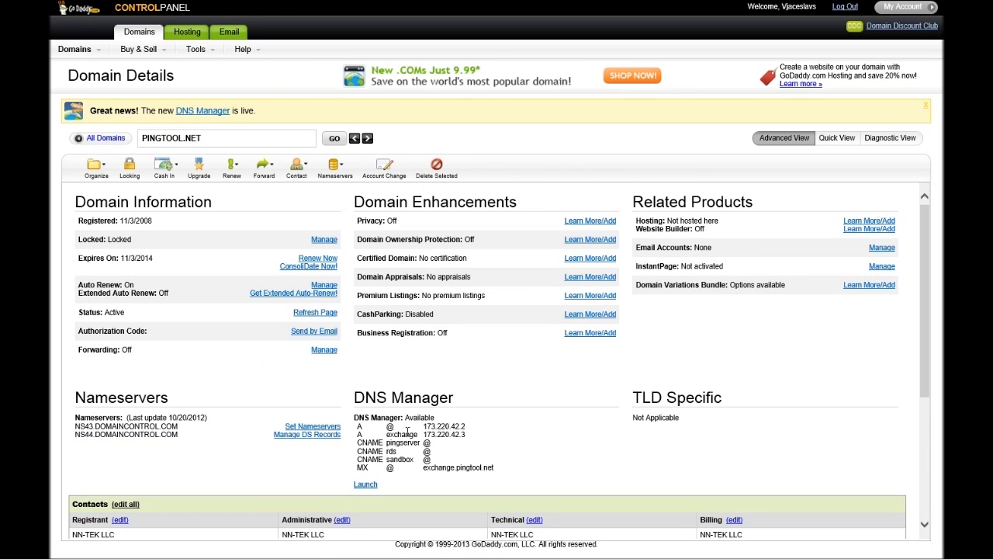
left_click(364, 485)
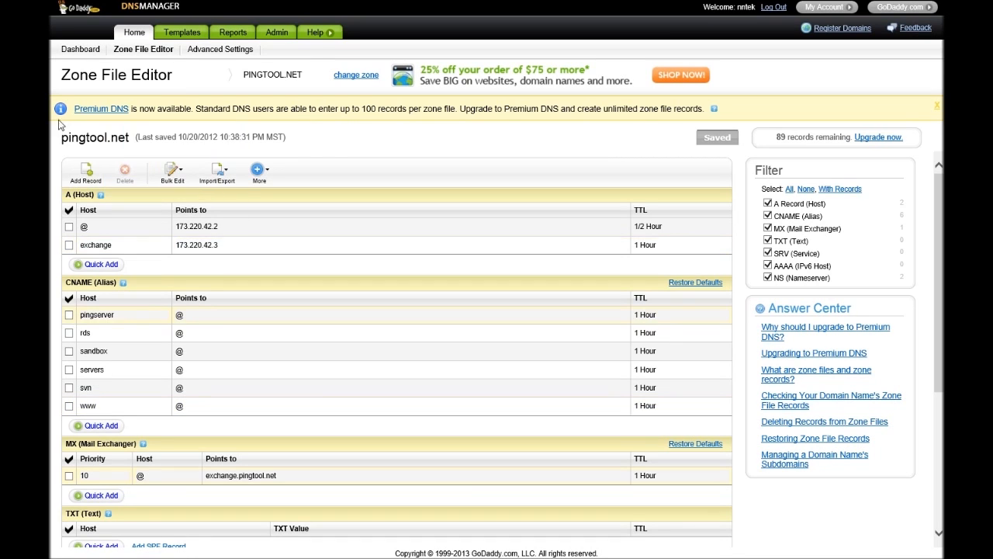
double_click(90, 140)
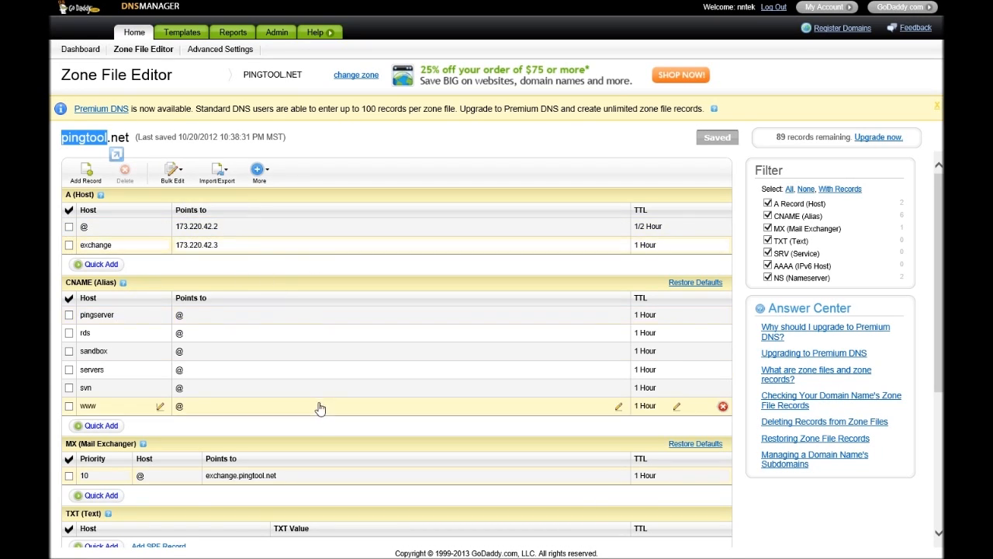
Step: Add an A (Host) record www2 pointing to 173.220.42.7 with a TTL of 1 Hour, and save the zone file
left_click(111, 266)
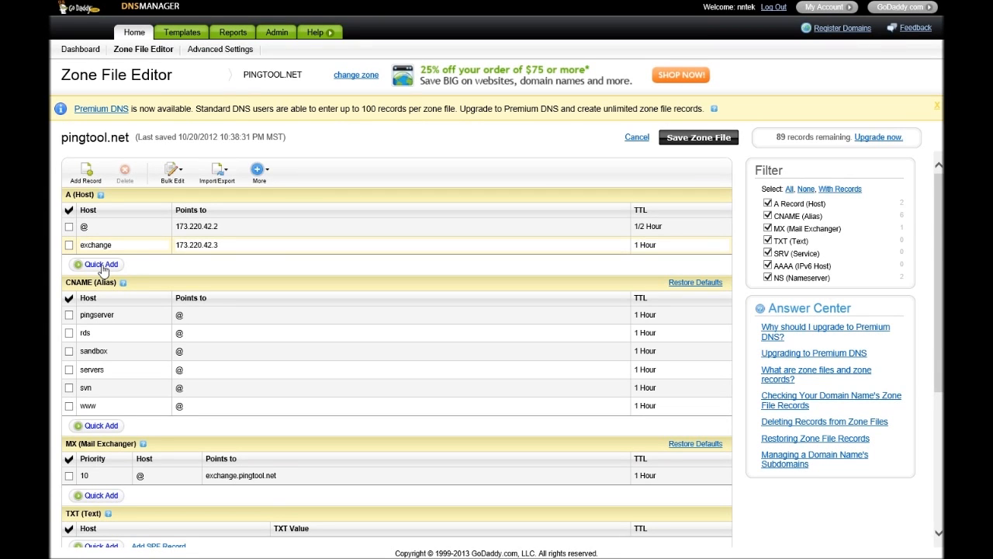
left_click(102, 264)
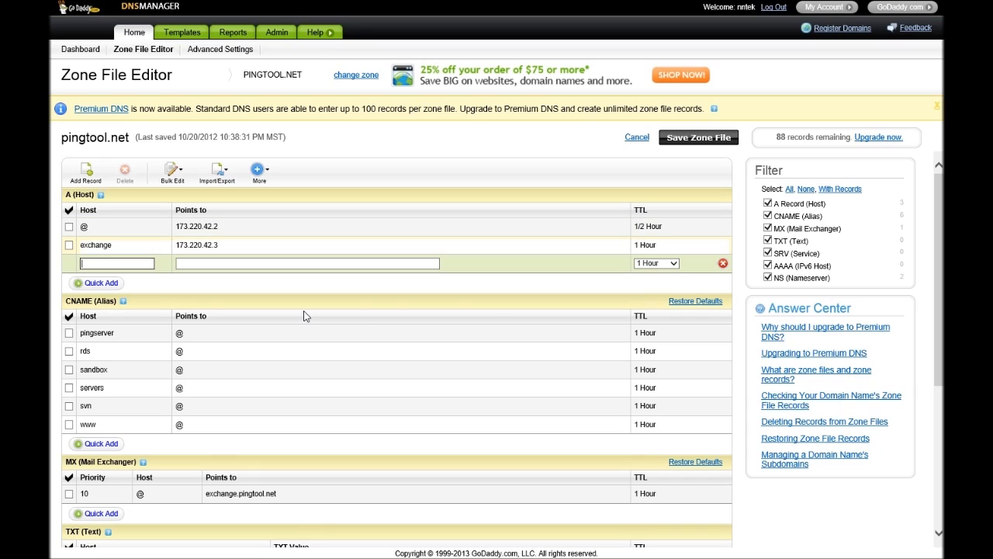
type("www2")
key("Tab")
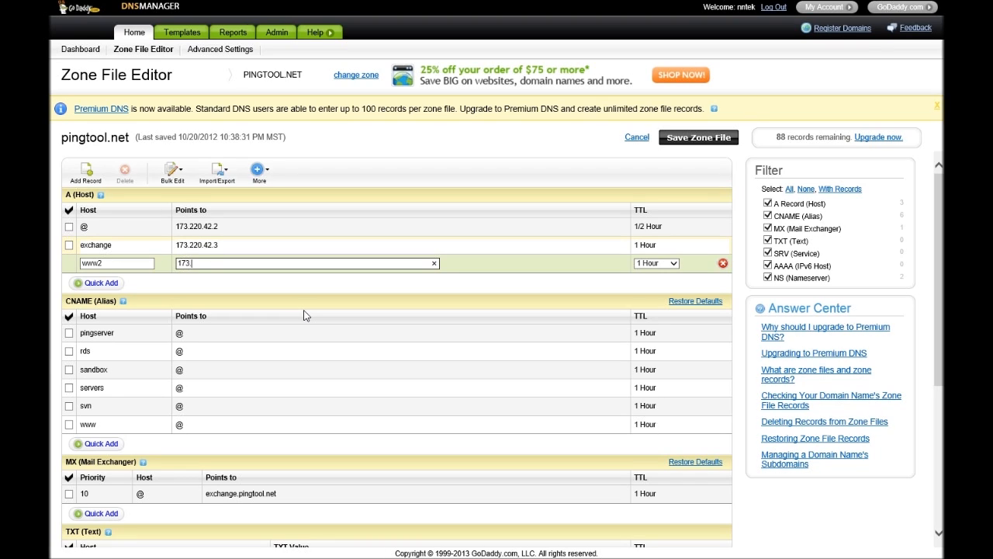
type("7")
key("Tab")
left_click(238, 298)
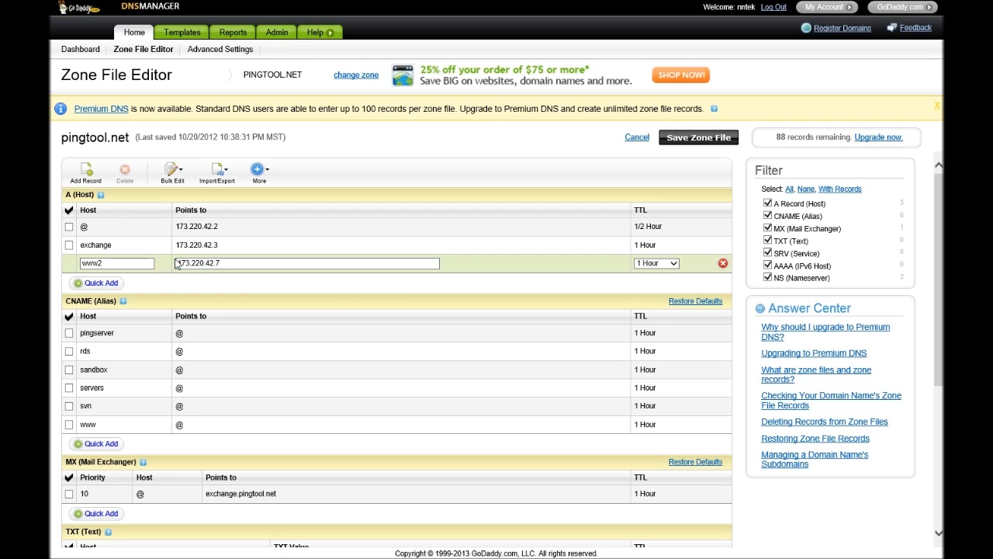
left_click_drag(177, 263, 221, 263)
left_click(222, 263)
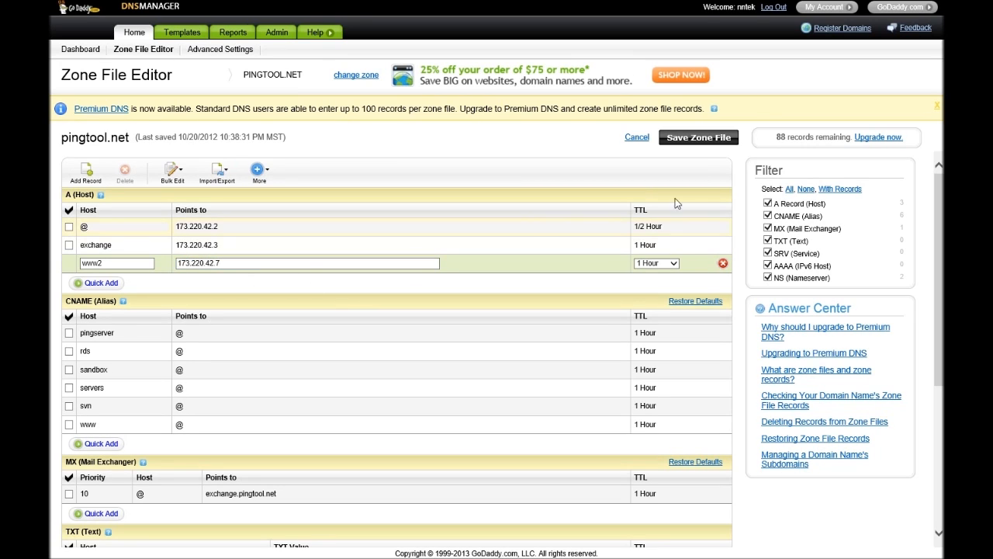
left_click(696, 147)
left_click(475, 300)
left_click(496, 326)
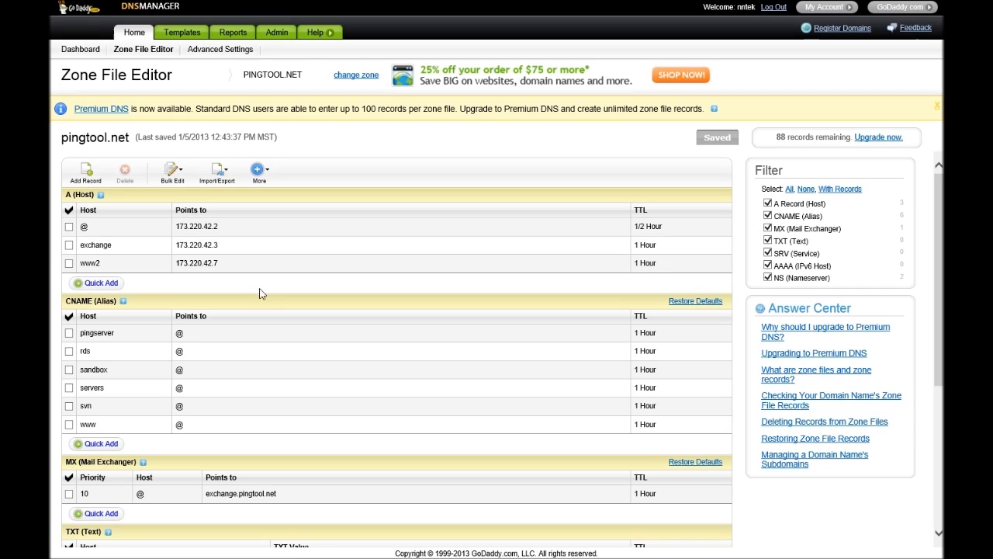
Step: Delete the www2 host record from the pingtool.net zone and save the zone file
left_click(727, 263)
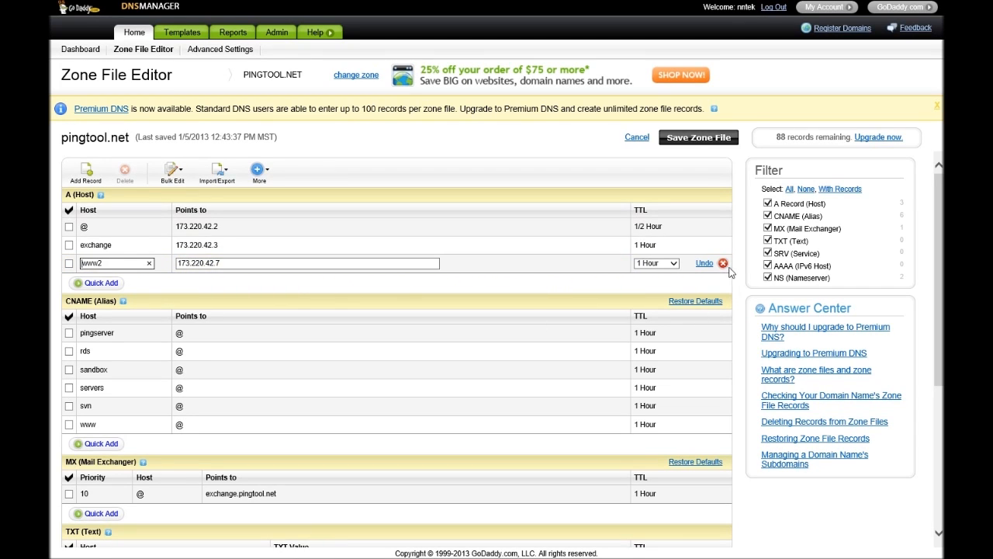
left_click(722, 263)
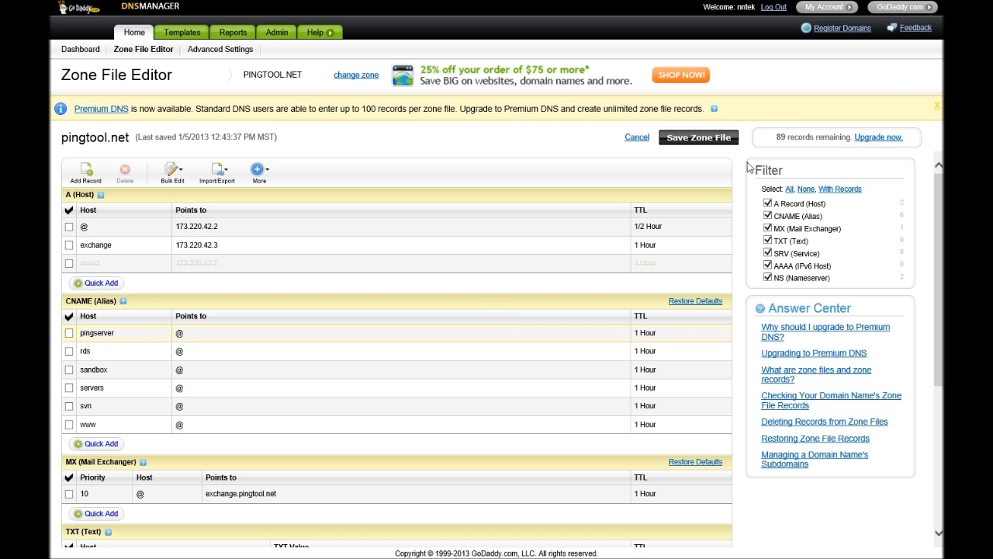
left_click(697, 139)
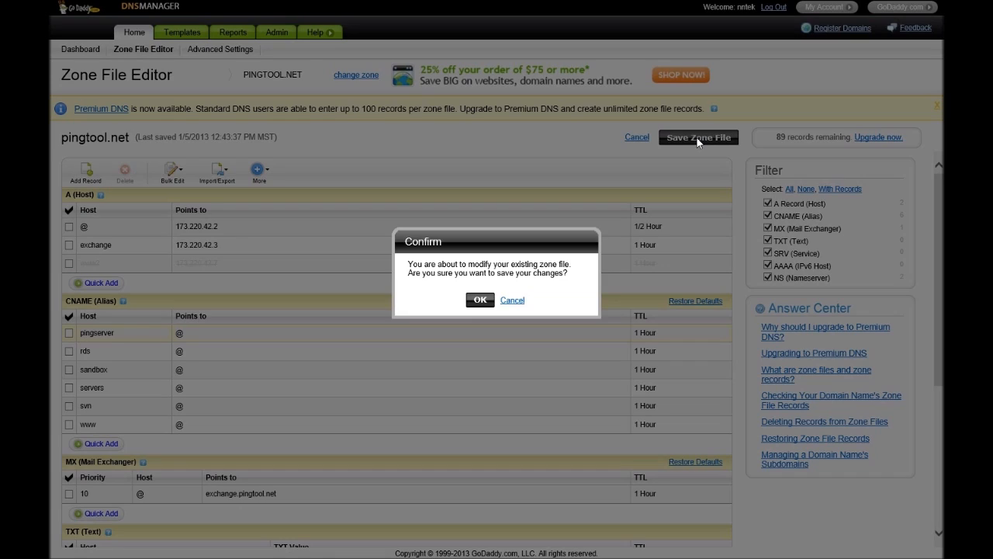
left_click(481, 298)
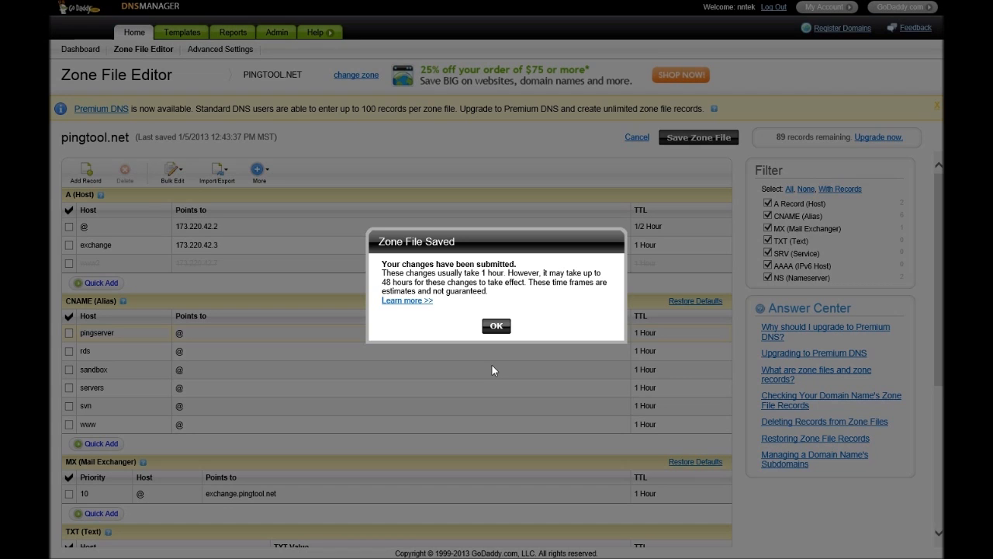
left_click(496, 326)
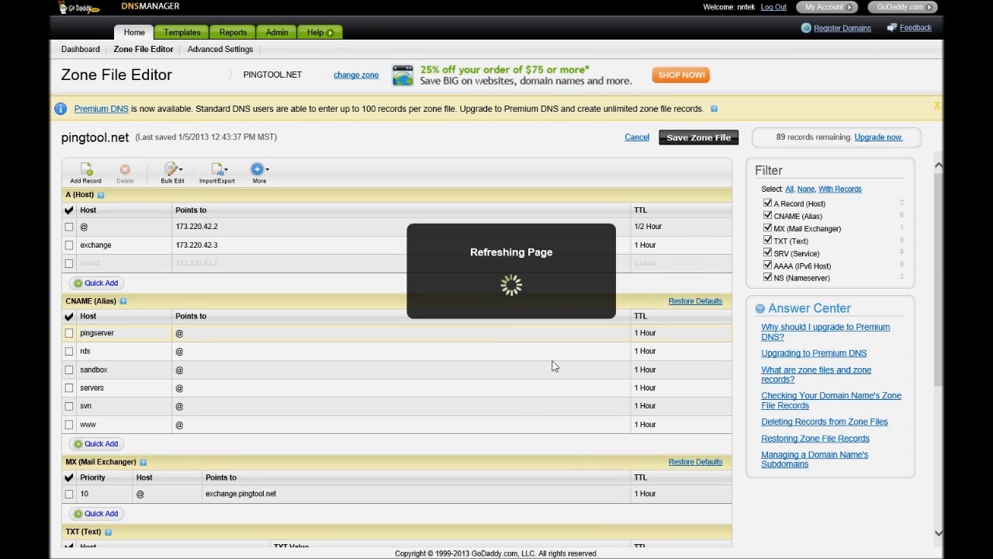